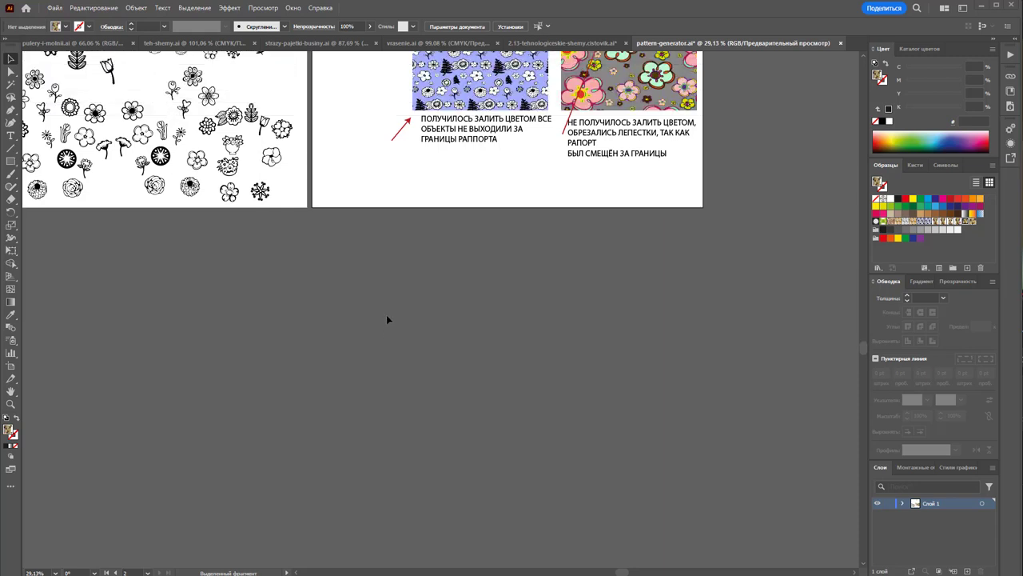
Step: Pick up the grey doodle-flower pattern fill from its swatch rectangle, with the Rectangle tool ready
scroll(386, 314, up, 3)
scroll(386, 314, up, 1)
scroll(388, 319, up, 2)
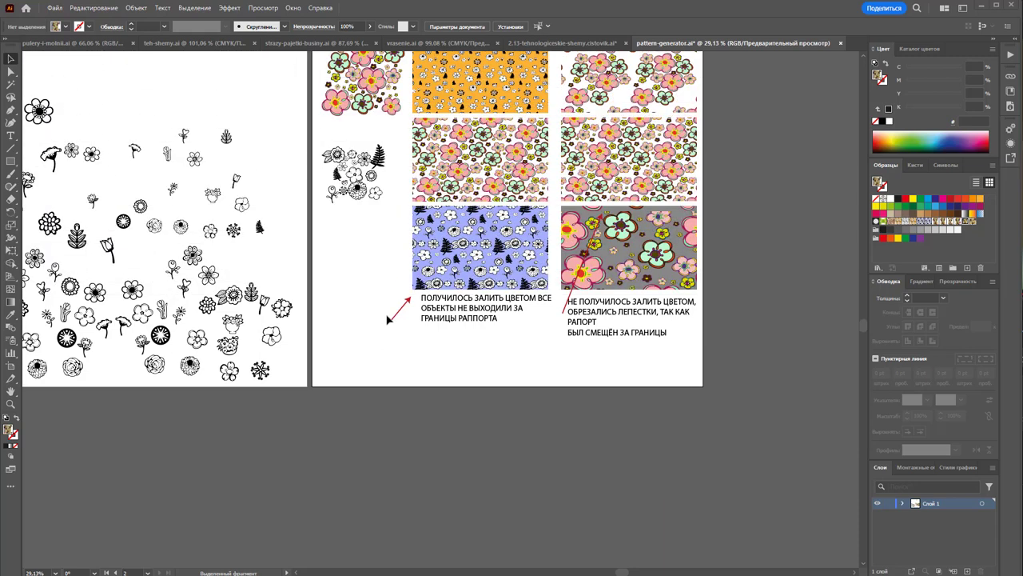
scroll(388, 319, down, 1)
scroll(388, 320, down, 1)
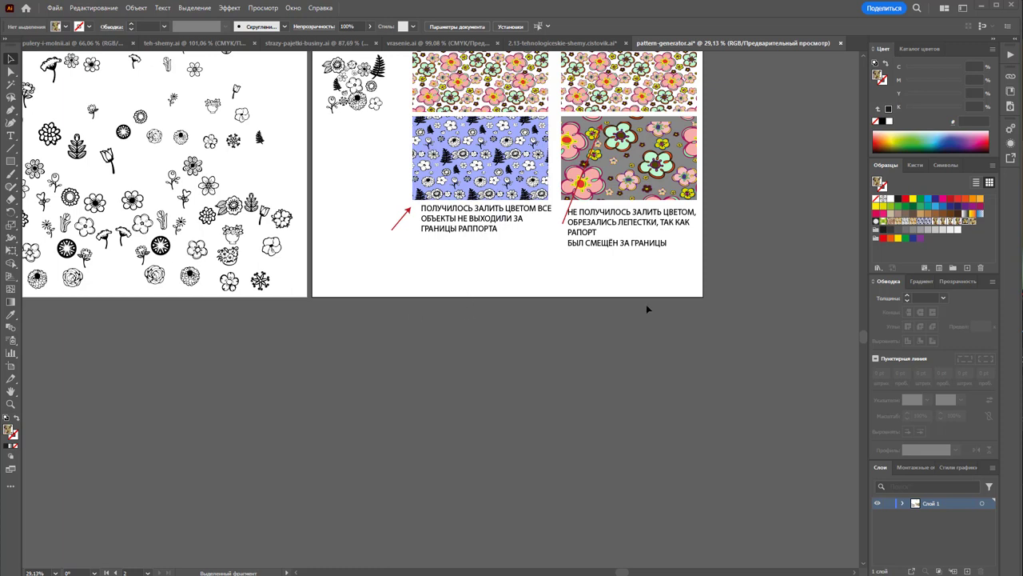
scroll(647, 309, up, 1)
click(640, 172)
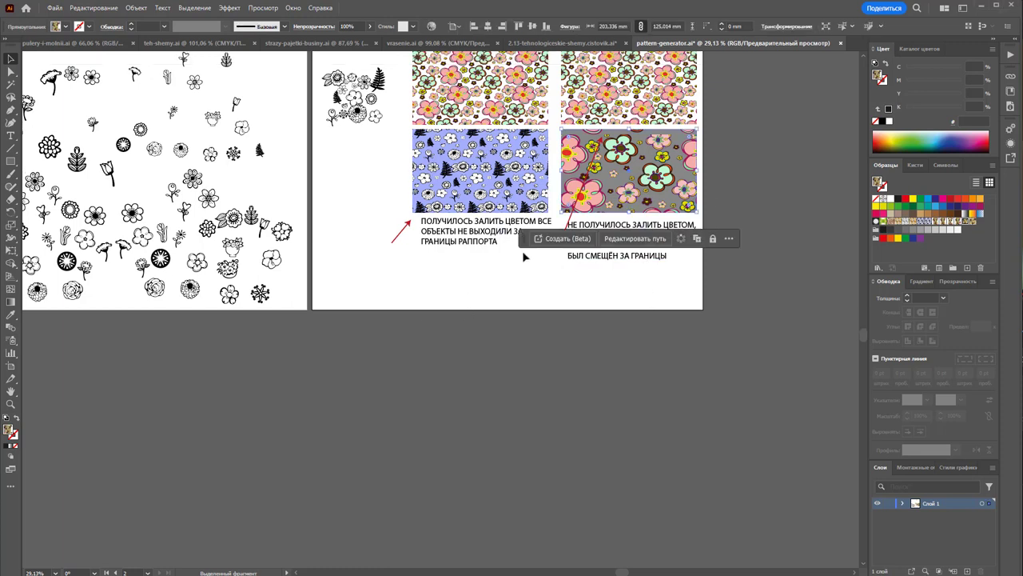
scroll(370, 349, down, 1)
scroll(380, 337, down, 2)
scroll(380, 336, down, 1)
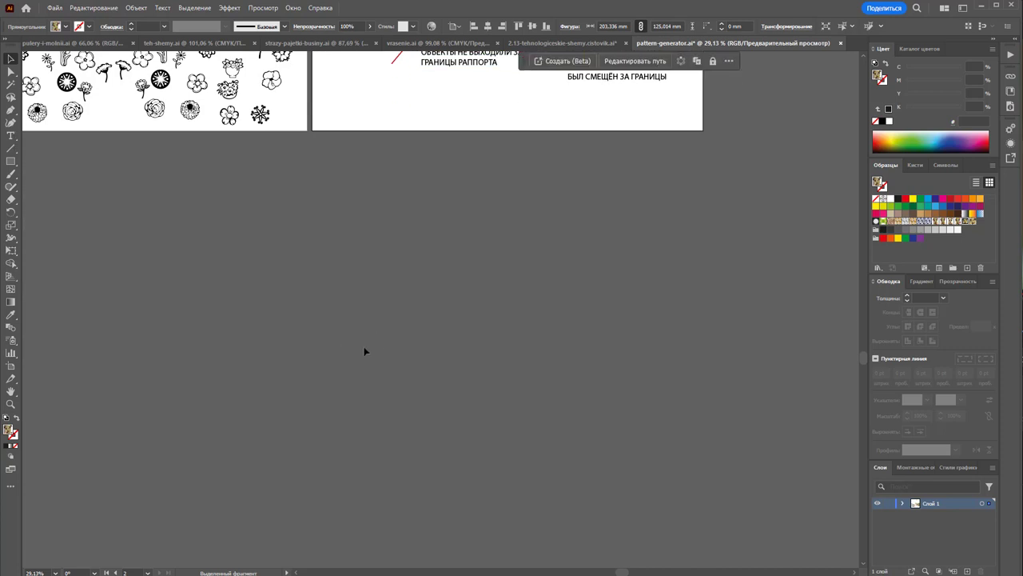
click(11, 160)
Step: Draw a roughly 655 × 621 mm pattern-filled rectangle below the artboards and reselect it
mouse_move(53, 144)
mouse_down()
mouse_move(366, 539)
mouse_move(490, 558)
mouse_up()
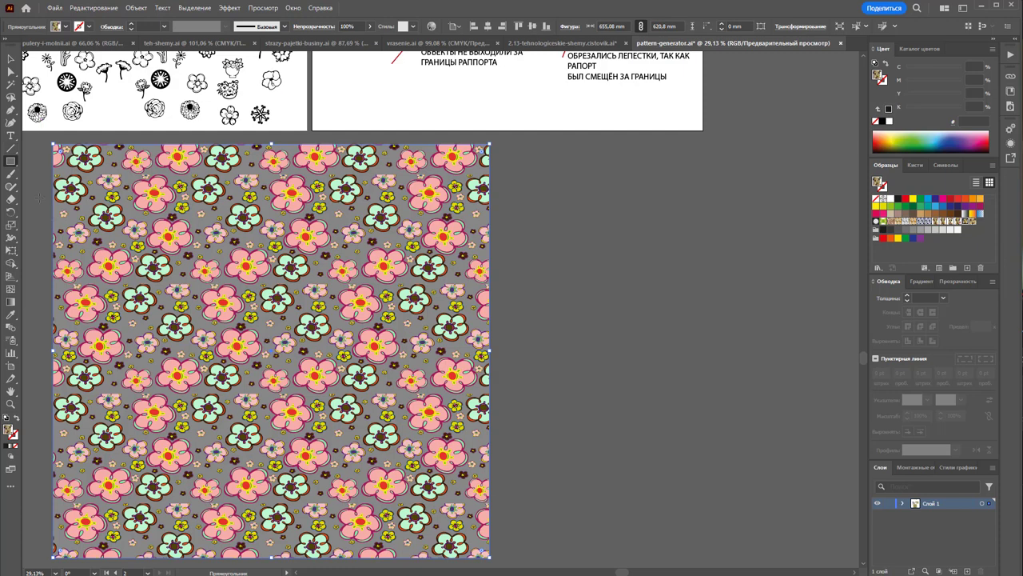
click(13, 57)
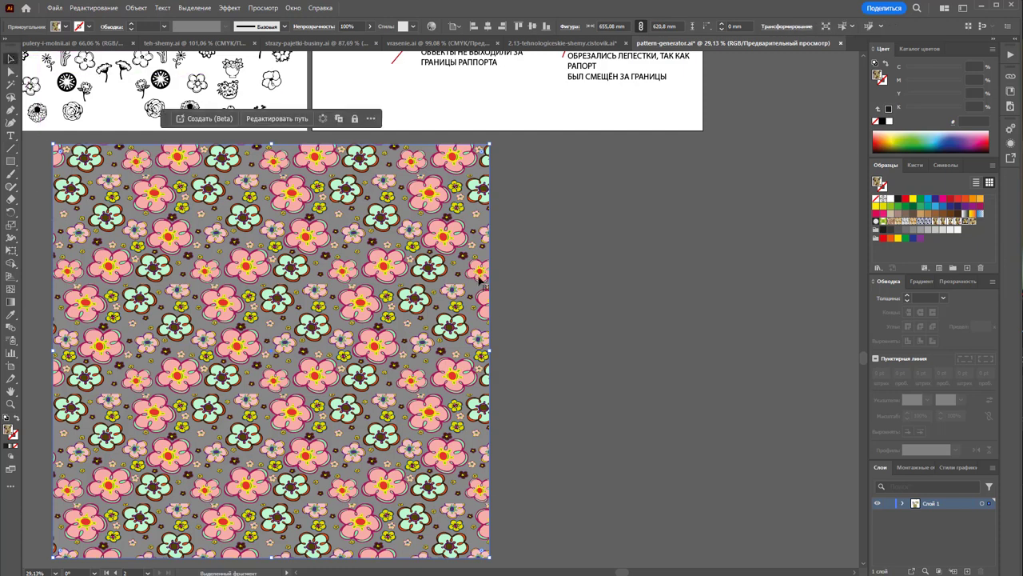
click(528, 289)
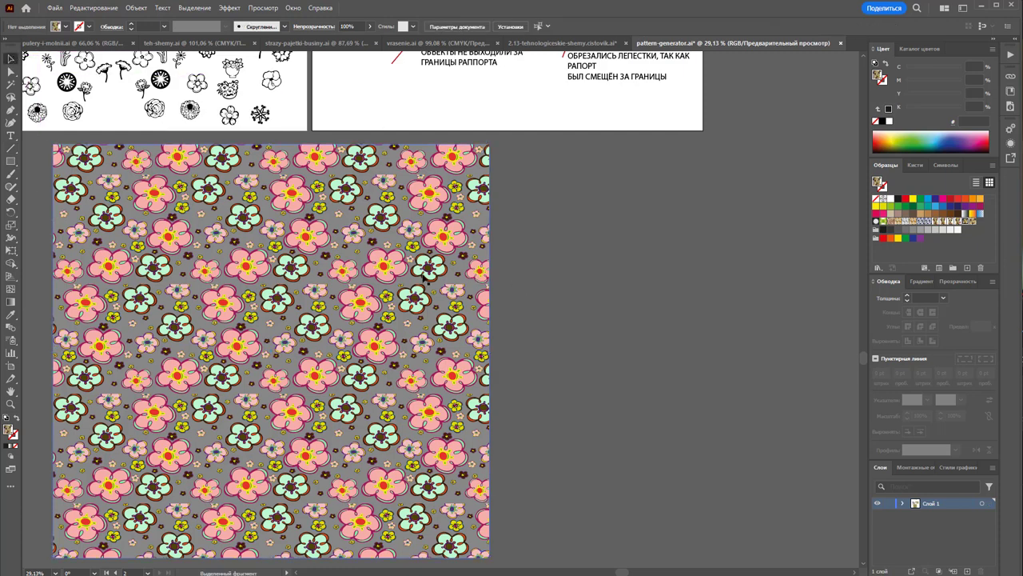
click(220, 324)
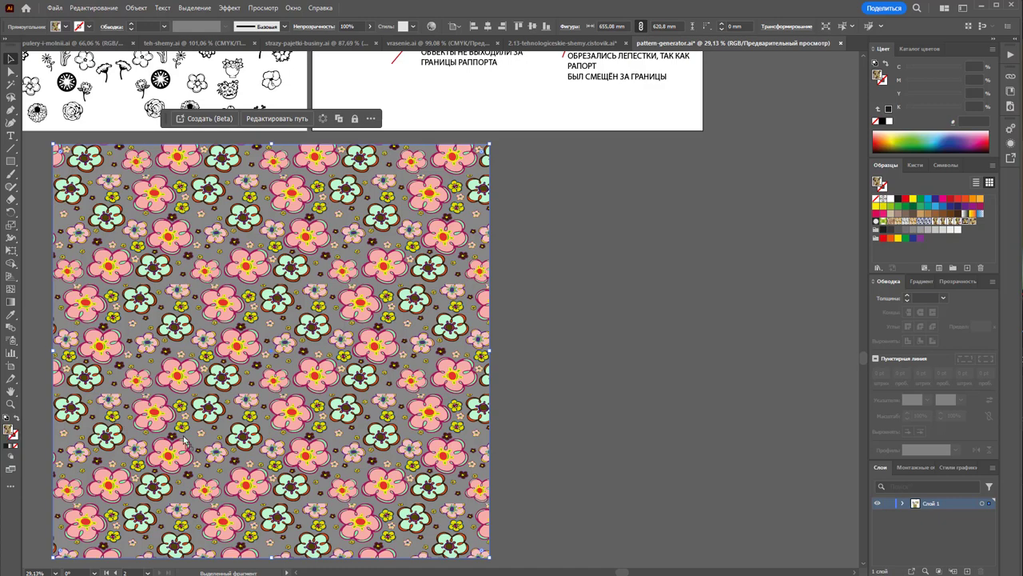
Step: Paste the flower-and-tile artwork group, move it right, and zoom out to fit it
key(ctrl+v)
drag(567, 300, 679, 364)
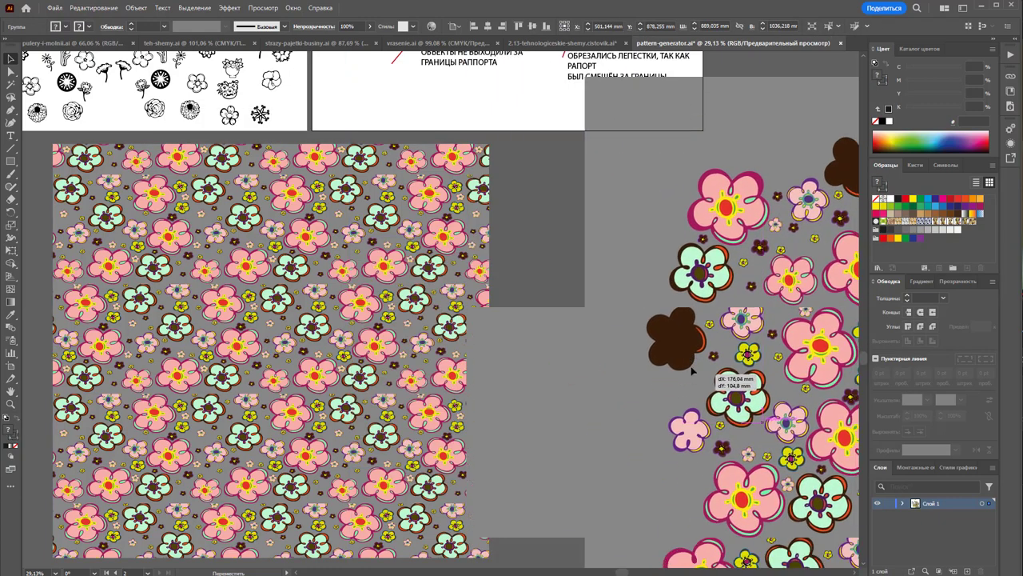
key(z)
alt+click(552, 340)
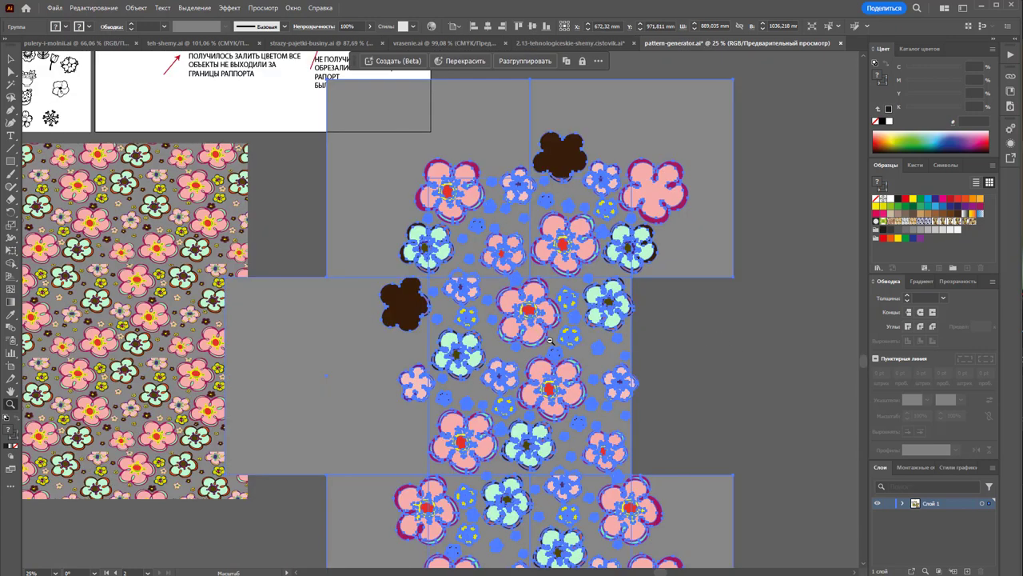
alt+click(586, 336)
key(v)
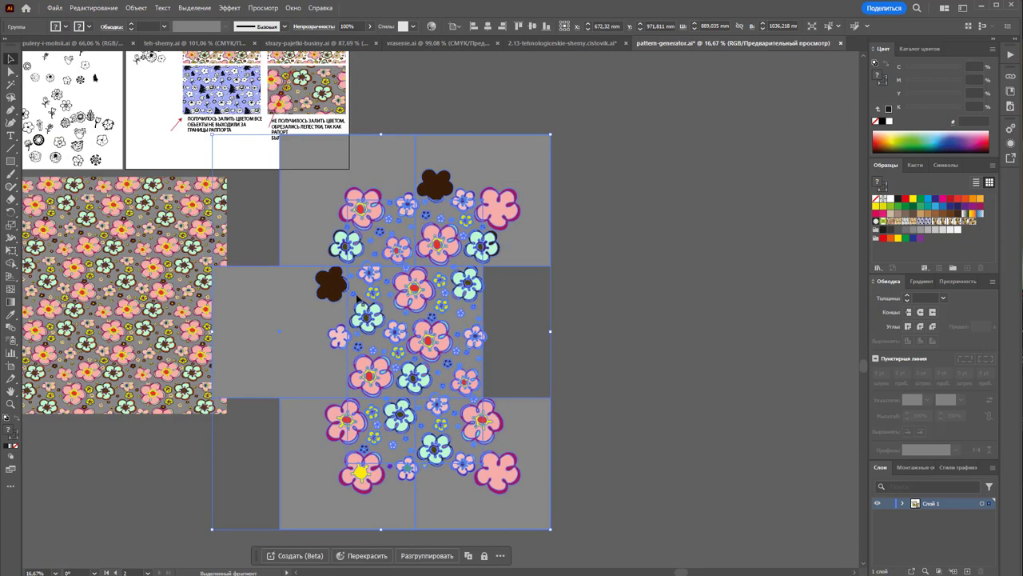
Step: Nudge the flower group into place and ungroup it
drag(448, 320, 496, 343)
click(669, 335)
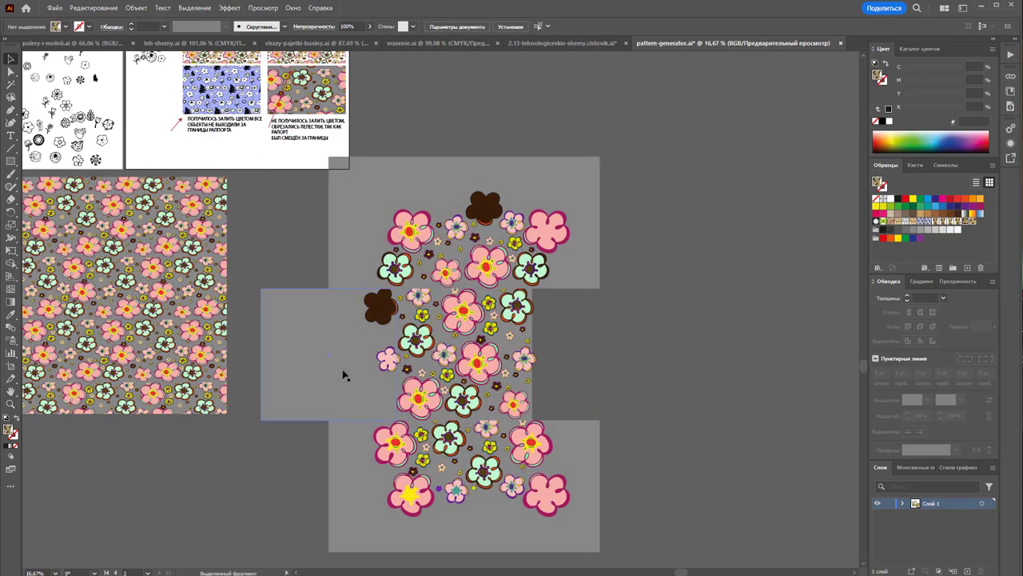
click(311, 336)
right_click(445, 345)
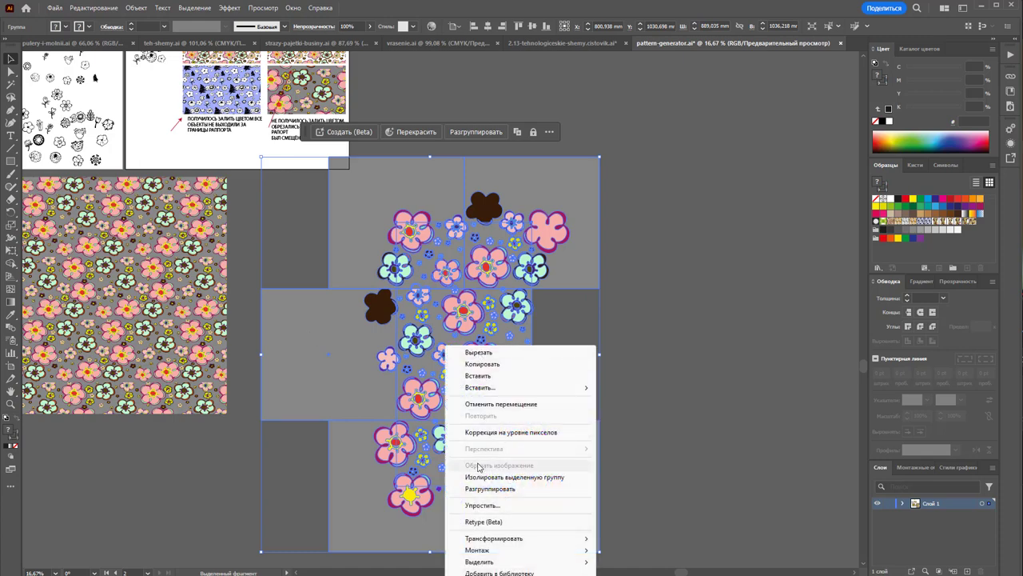
click(528, 489)
Step: Delete the left, top-left, top-right and bottom grey blocks with their offset flowers
click(360, 366)
key(Delete)
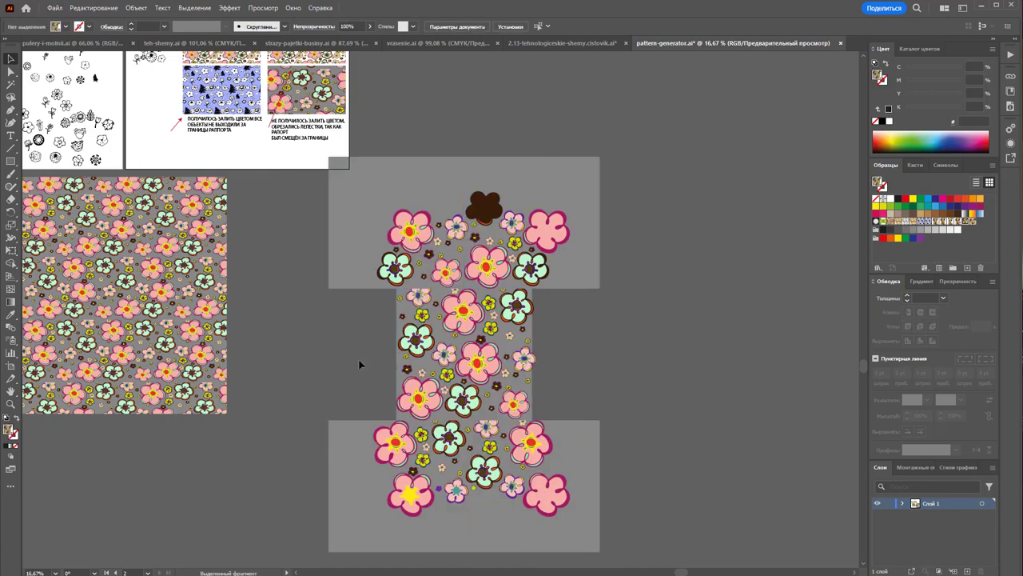
click(351, 242)
key(Delete)
click(556, 195)
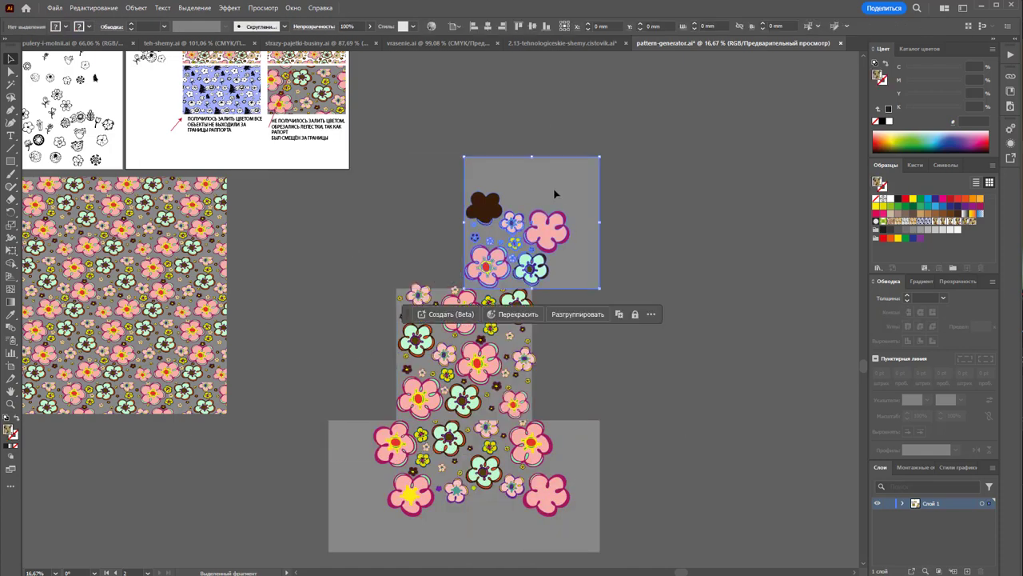
key(Delete)
click(575, 474)
key(Delete)
click(360, 520)
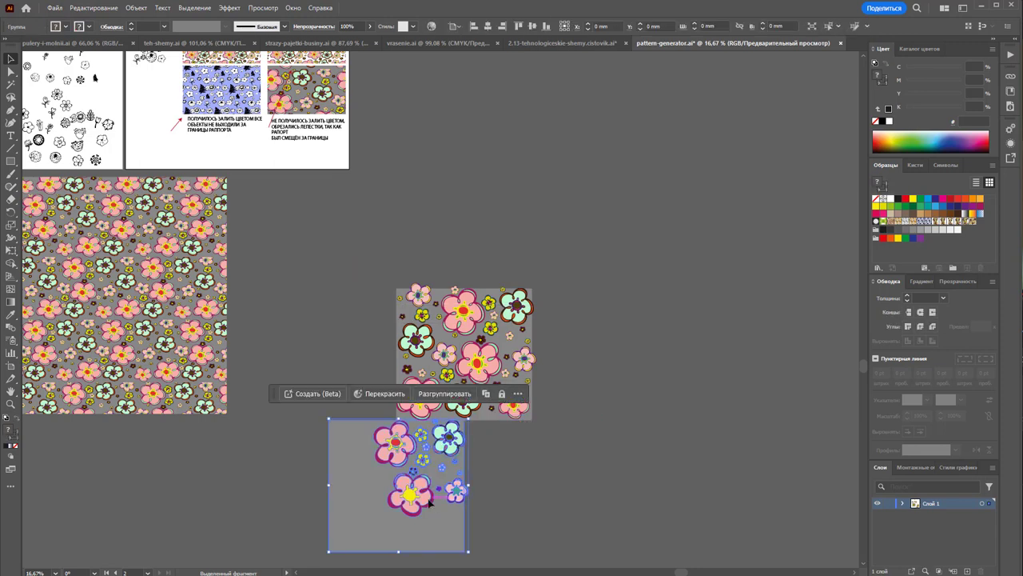
key(Delete)
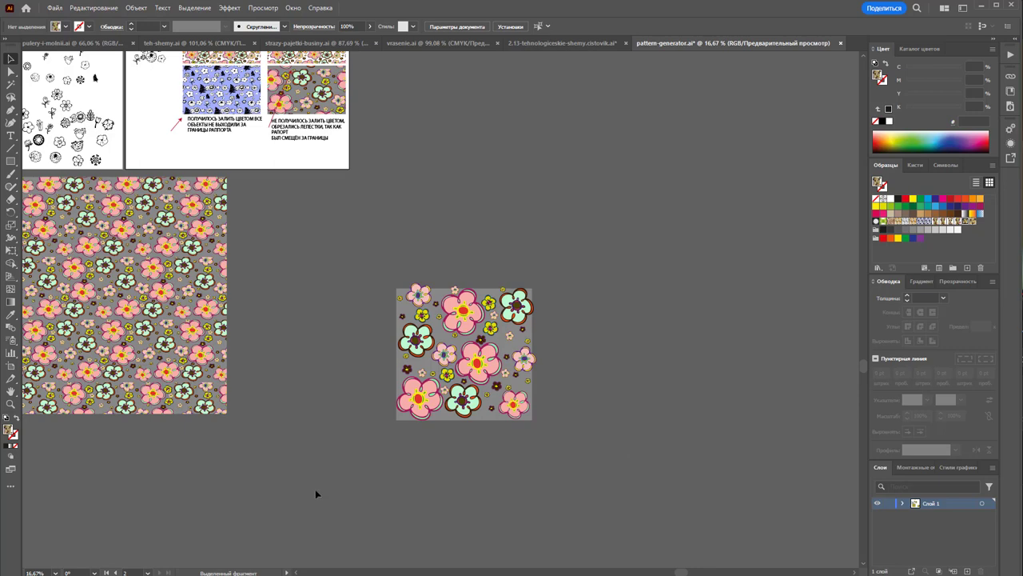
Step: Zoom in on the square flower tile
click(11, 404)
drag(524, 381, 658, 371)
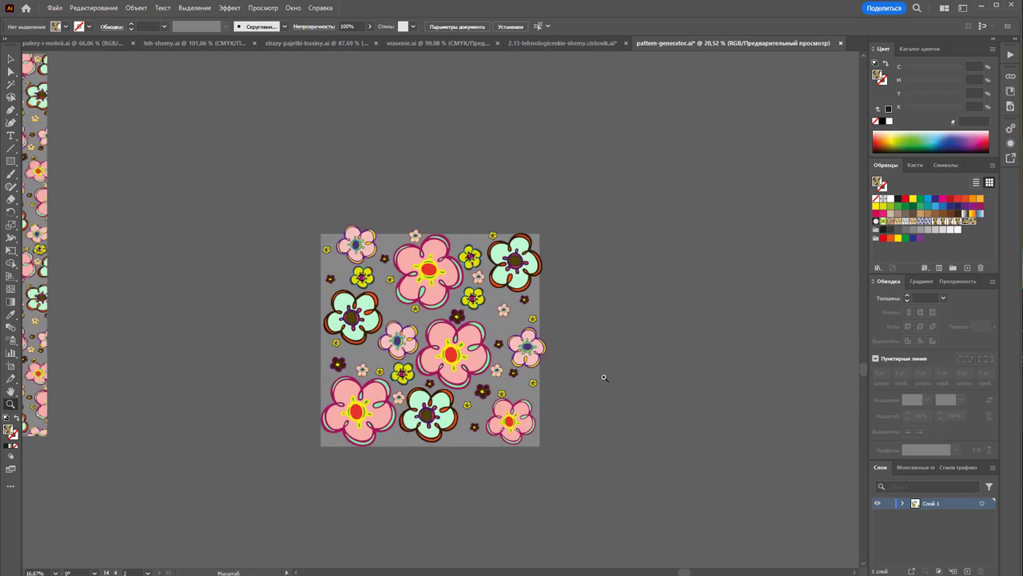
scroll(461, 372, down, 1)
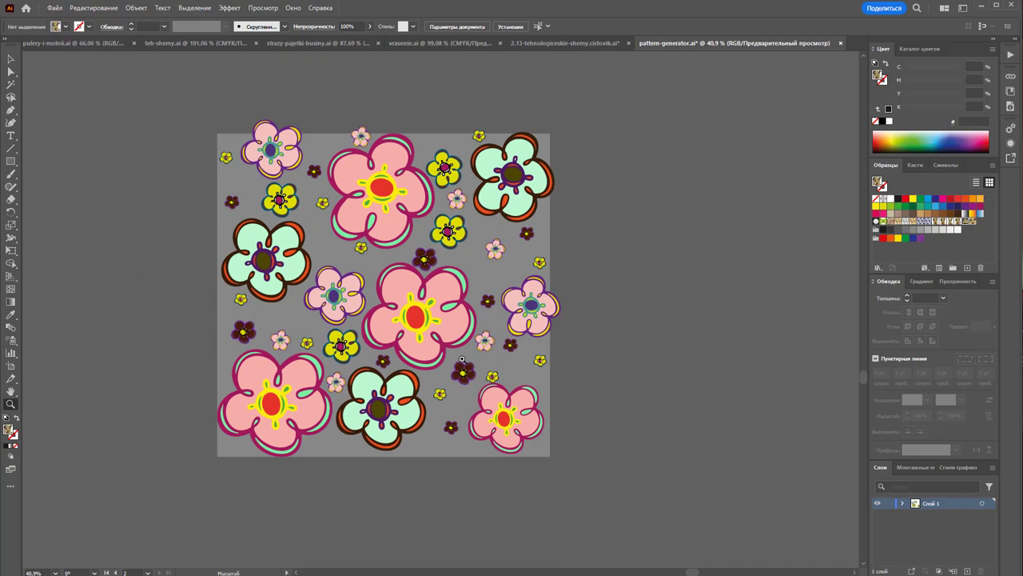
click(10, 58)
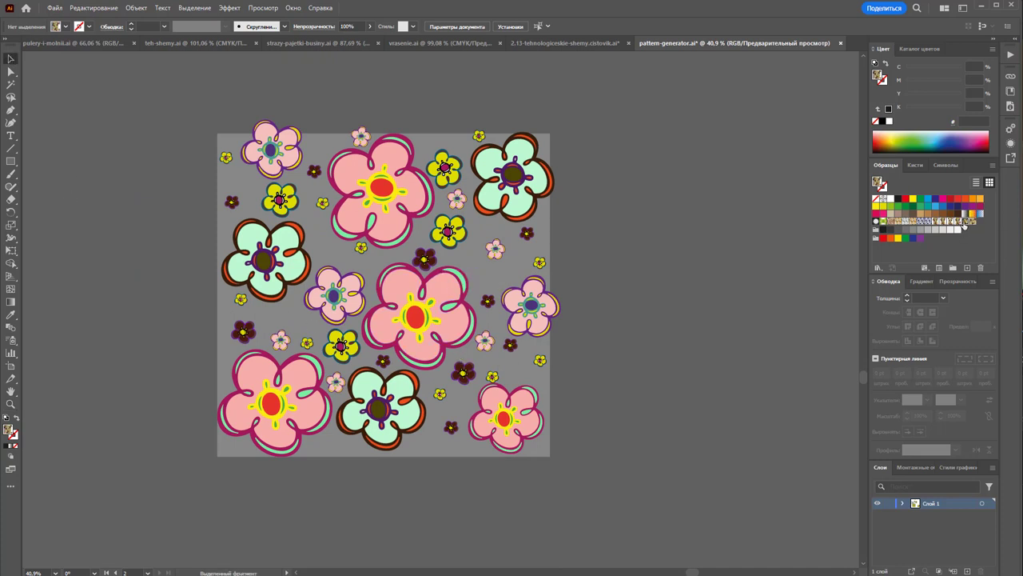
Step: Open pattern 'Новый узор 6' for editing, review its brick-by-row options, then finish editing
double_click(965, 225)
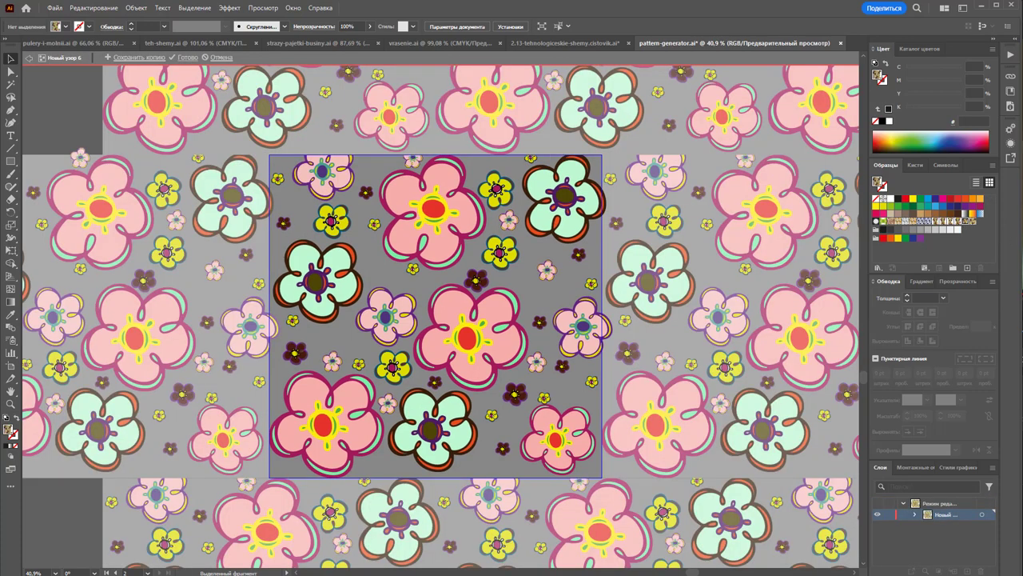
drag(320, 90, 224, 91)
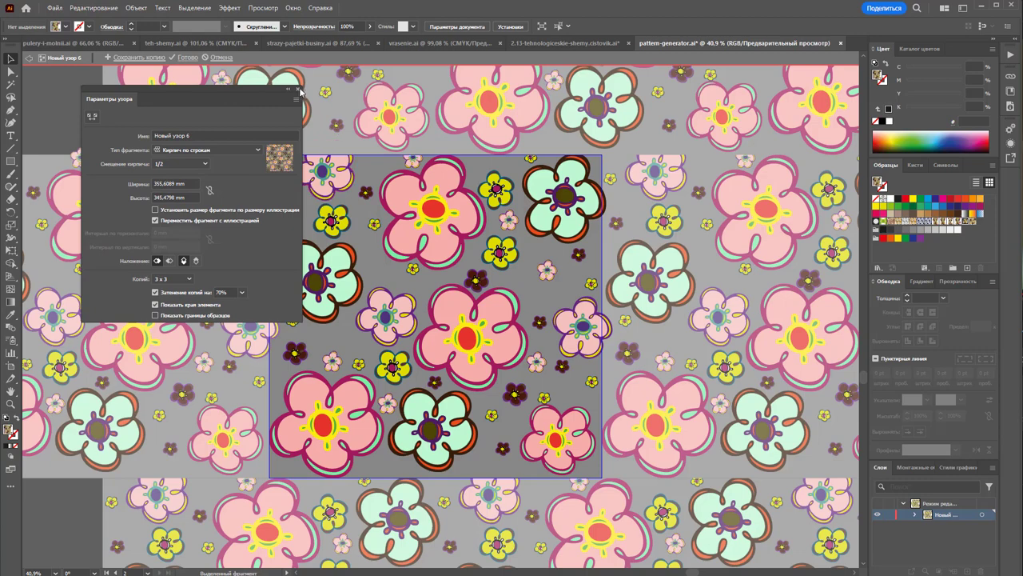
click(297, 88)
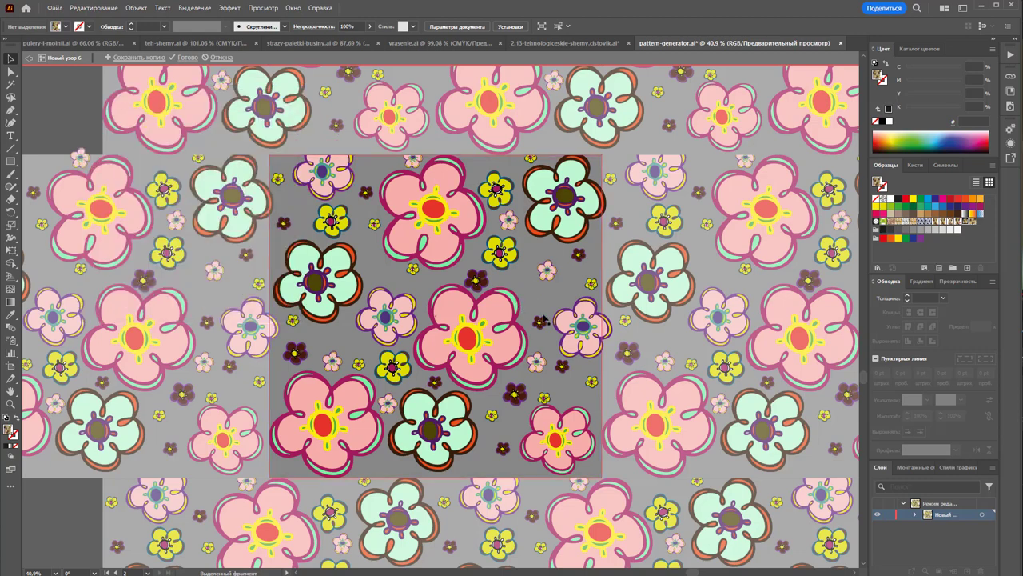
click(217, 61)
scroll(381, 292, down, 5)
scroll(370, 270, down, 5)
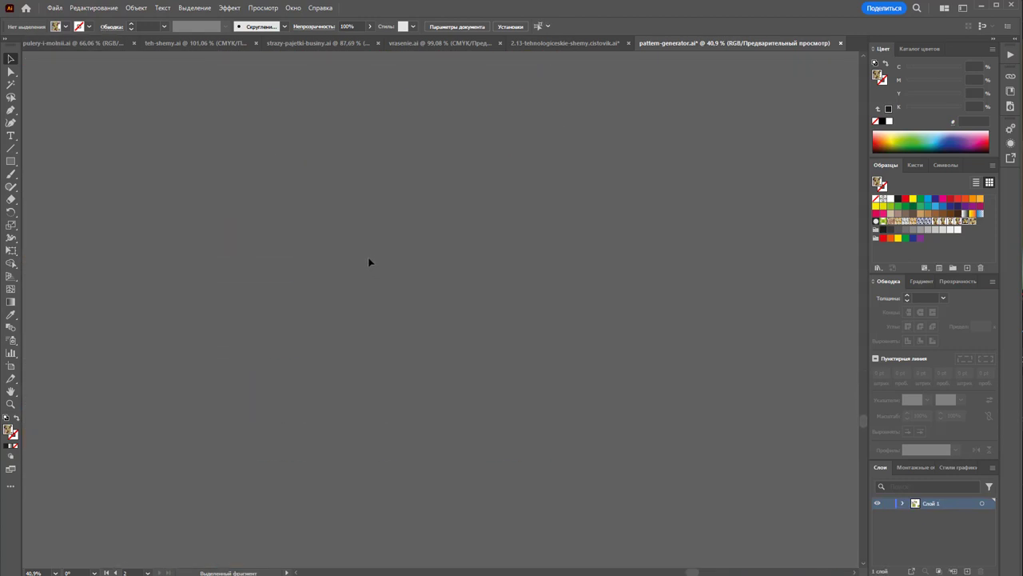
Step: Reopen the flower pattern, bring a small flower forward and shift the grey background left
double_click(966, 223)
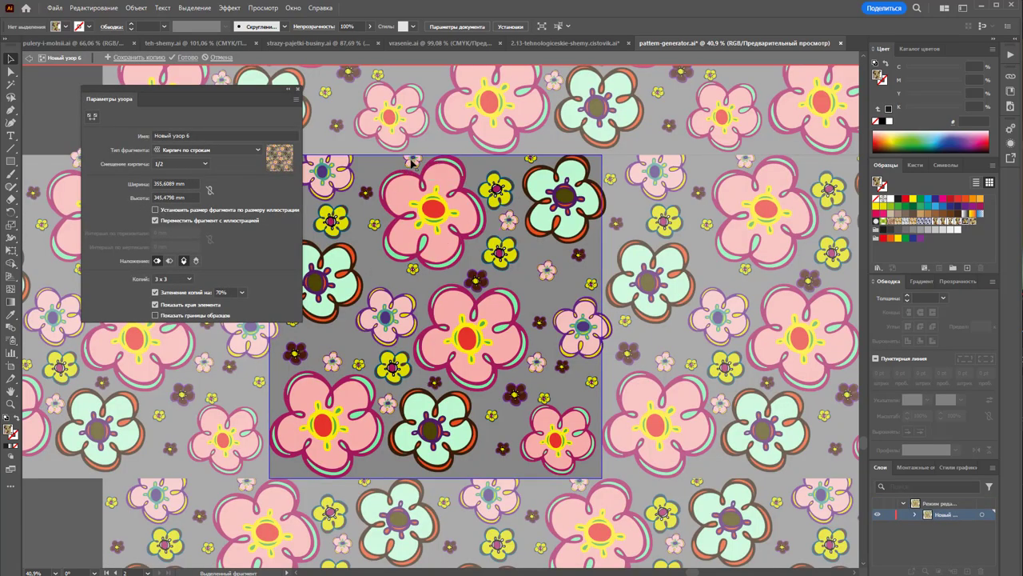
click(413, 162)
right_click(415, 162)
mouse_move(447, 376)
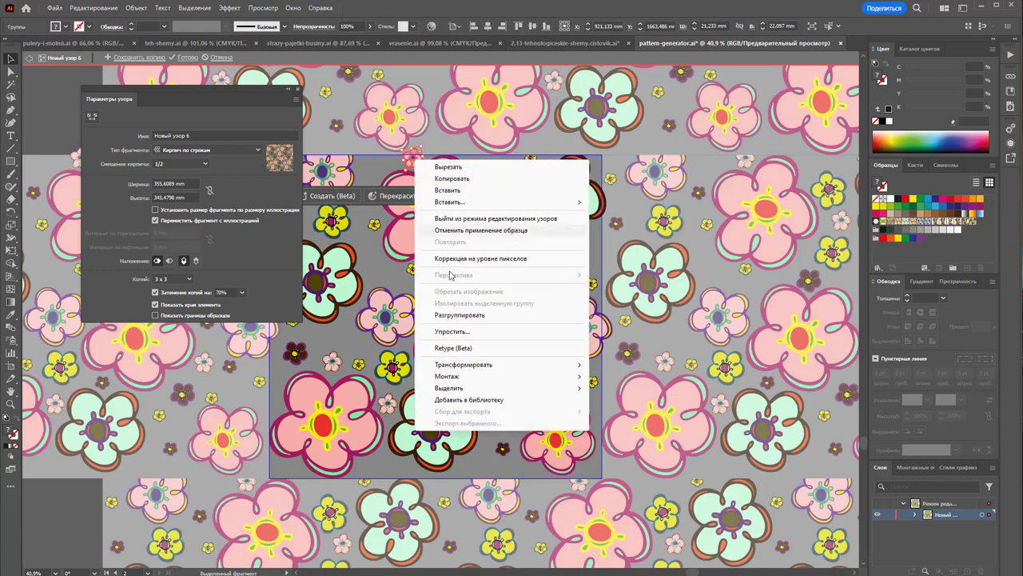
click(640, 387)
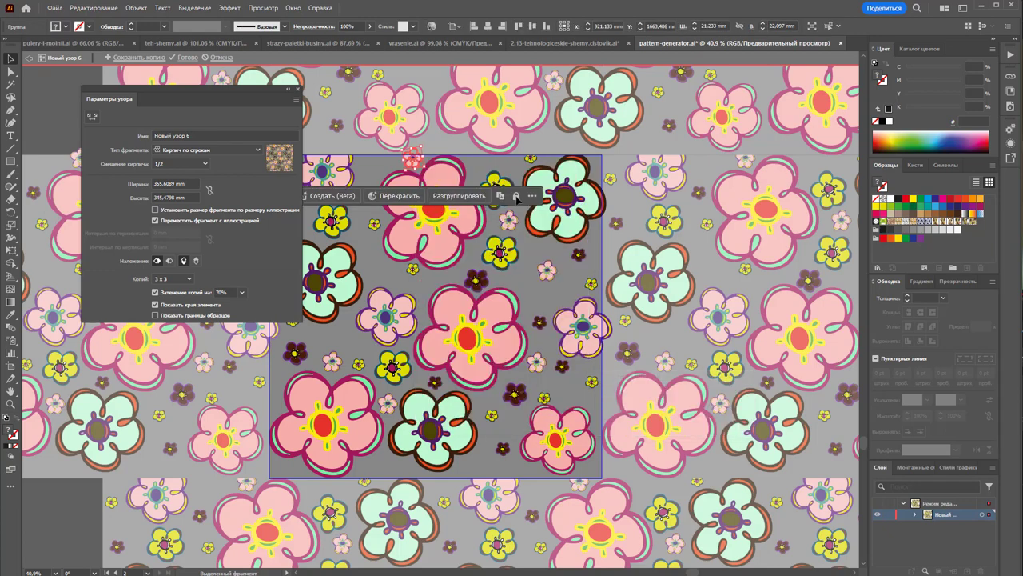
click(452, 166)
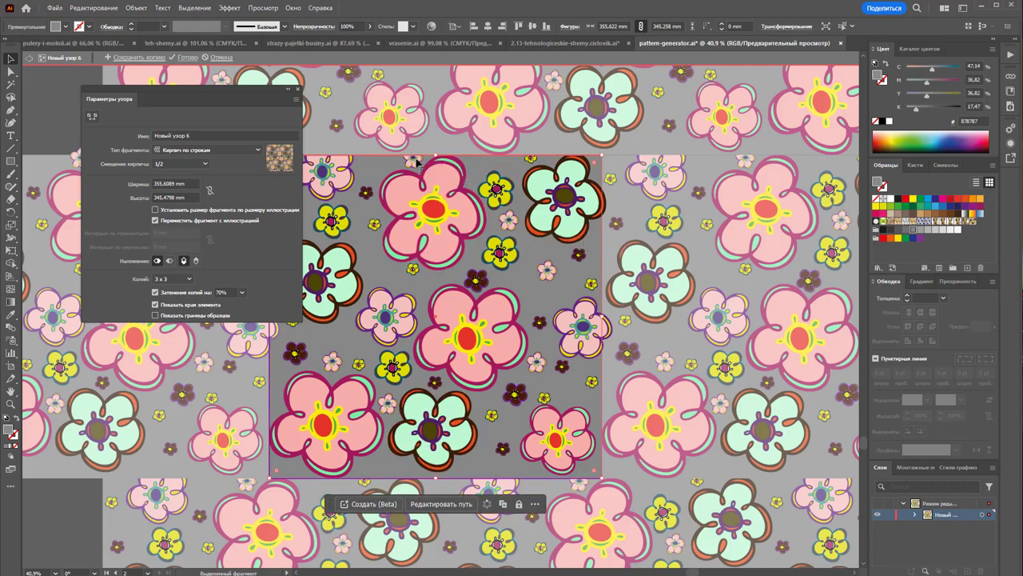
drag(415, 157, 335, 178)
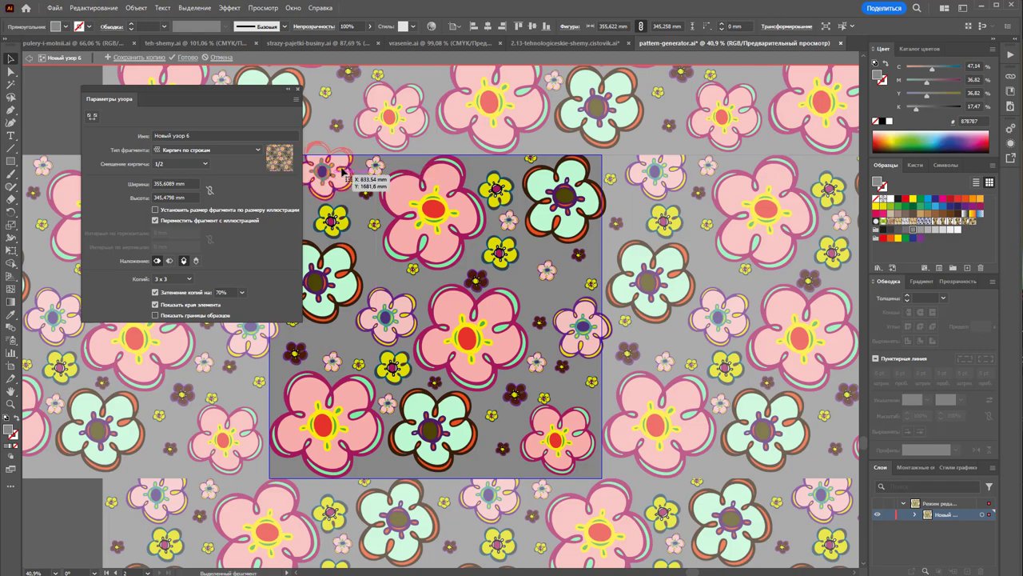
click(346, 173)
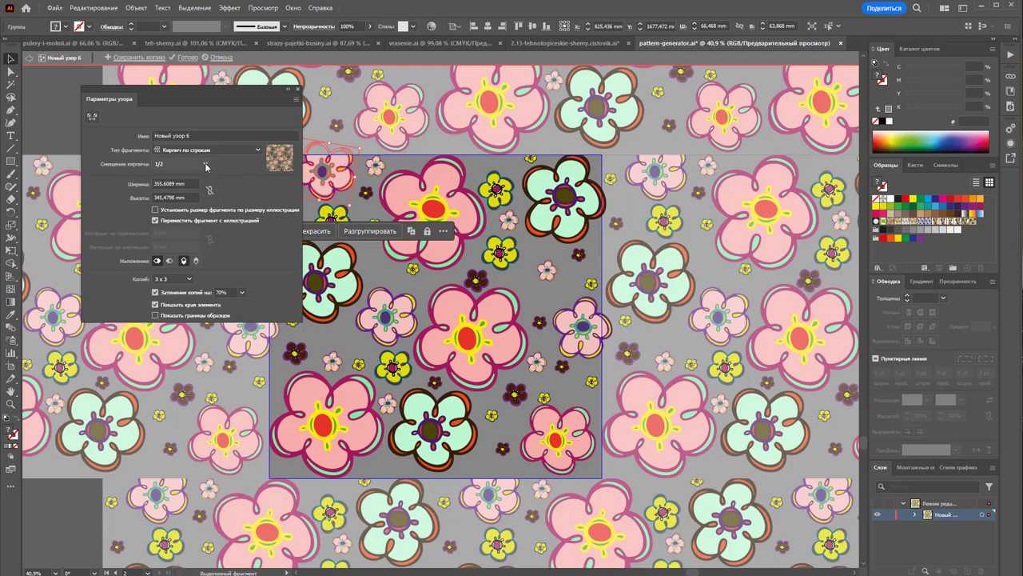
Step: Try a 1/3 brick offset, then cancel pattern editing without saving
click(206, 164)
click(180, 184)
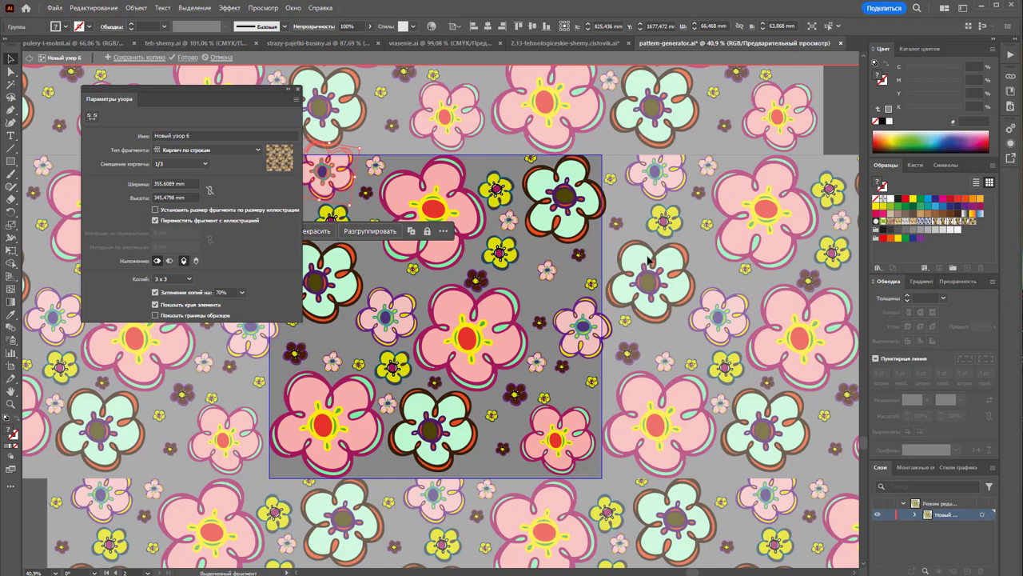
click(239, 341)
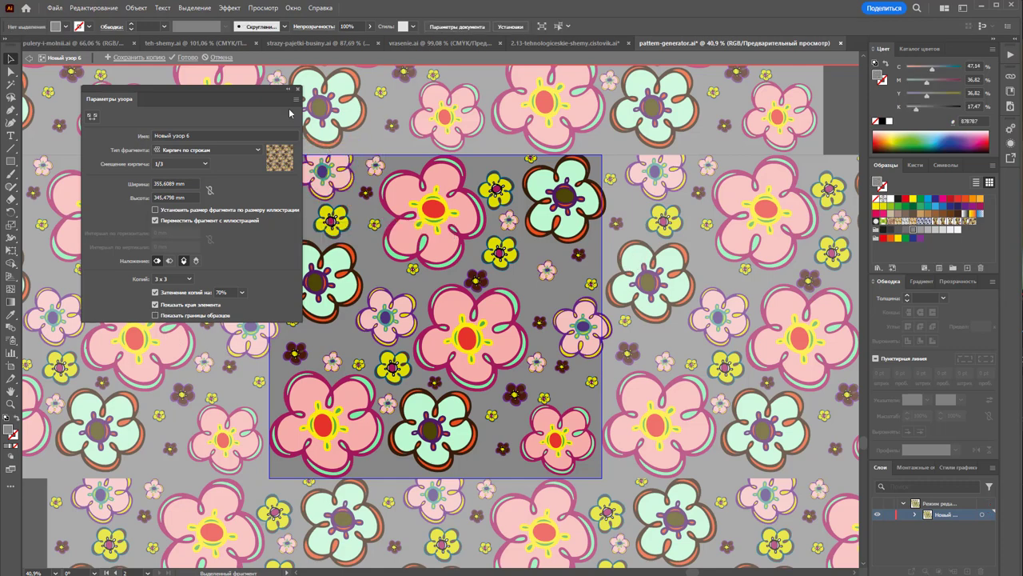
click(298, 90)
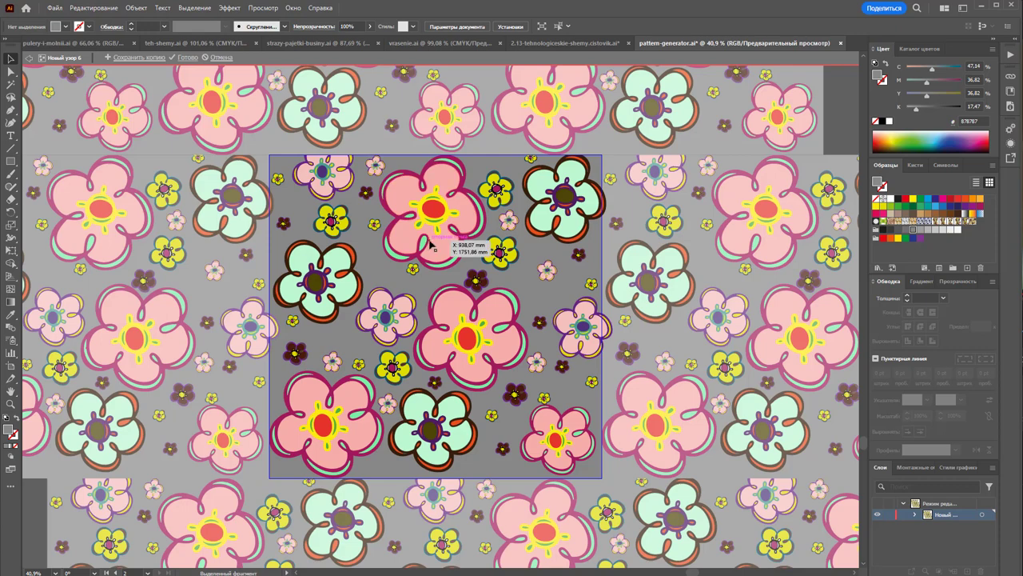
click(220, 58)
Step: Scroll back to the flower tile group and ungroup it
scroll(420, 359, up, 3)
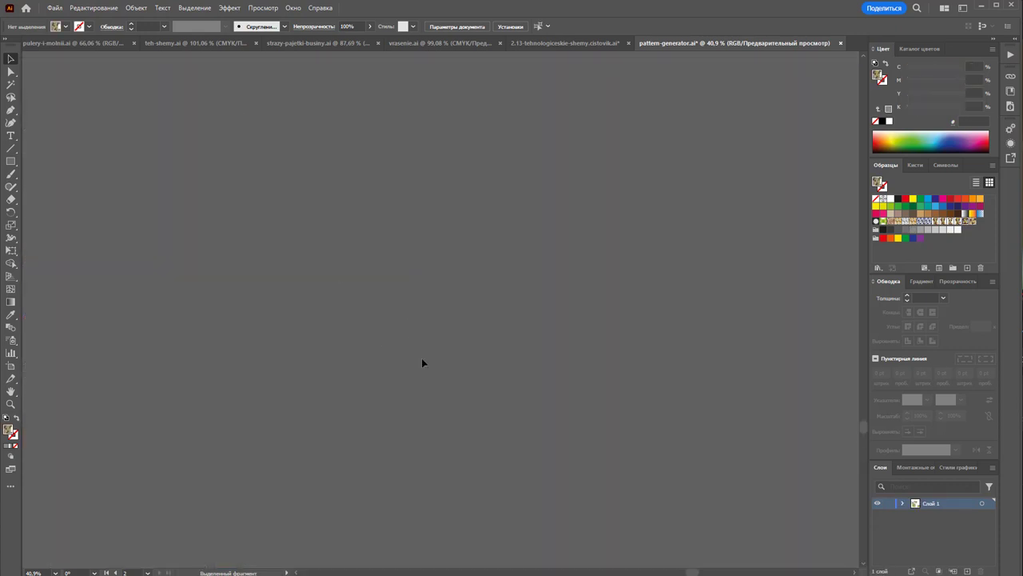
scroll(421, 359, up, 3)
scroll(422, 359, up, 3)
scroll(421, 359, up, 3)
scroll(423, 361, up, 2)
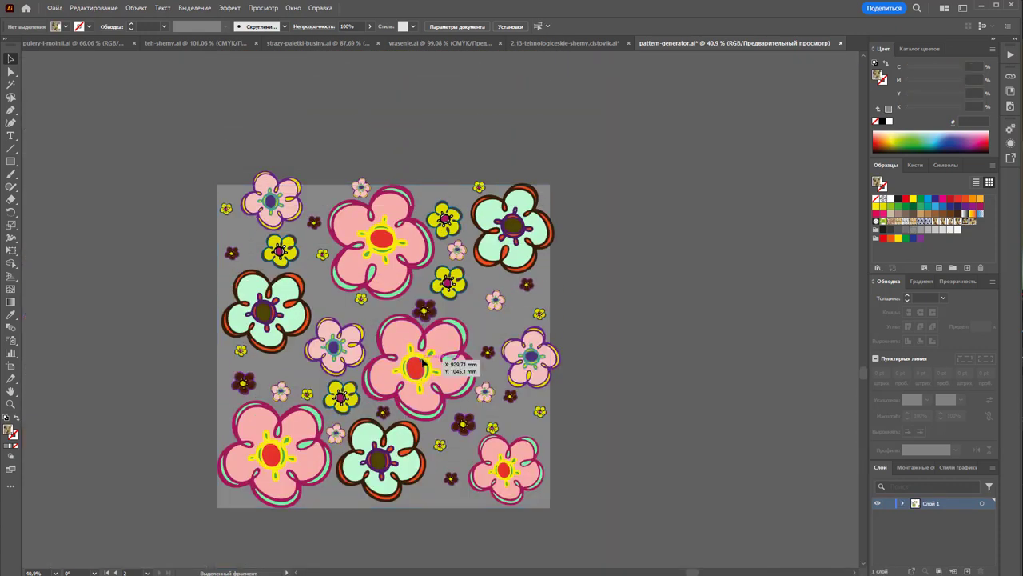
click(224, 188)
right_click(224, 189)
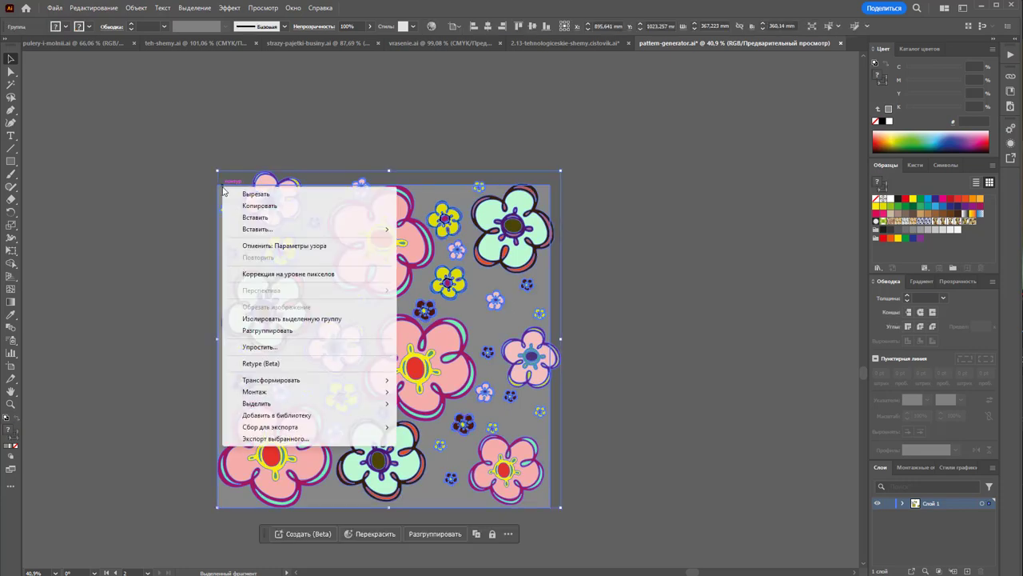
click(255, 330)
Step: Pull the grey background rectangle out to the right, then undo the move
click(326, 125)
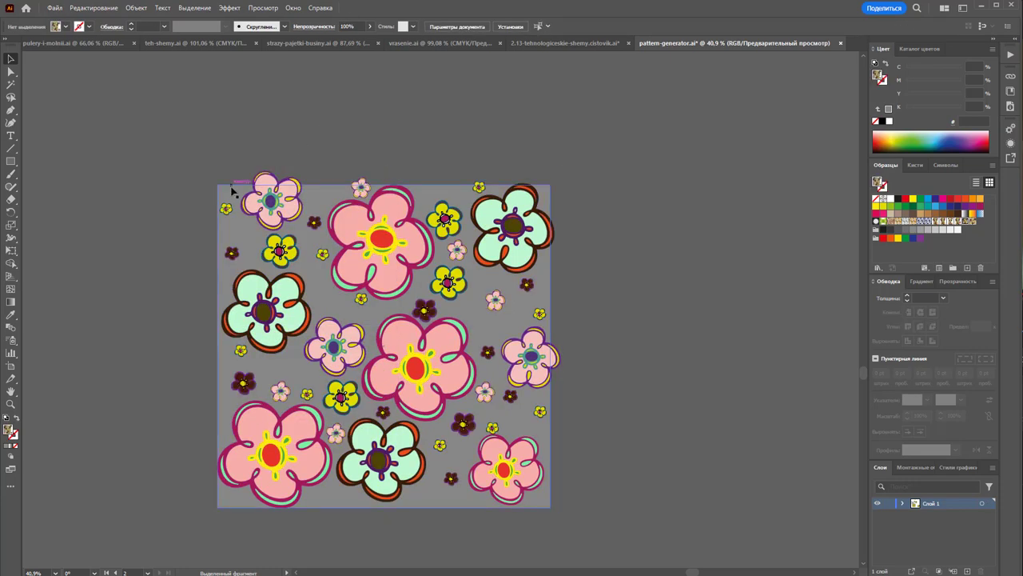
drag(225, 190, 562, 155)
click(453, 192)
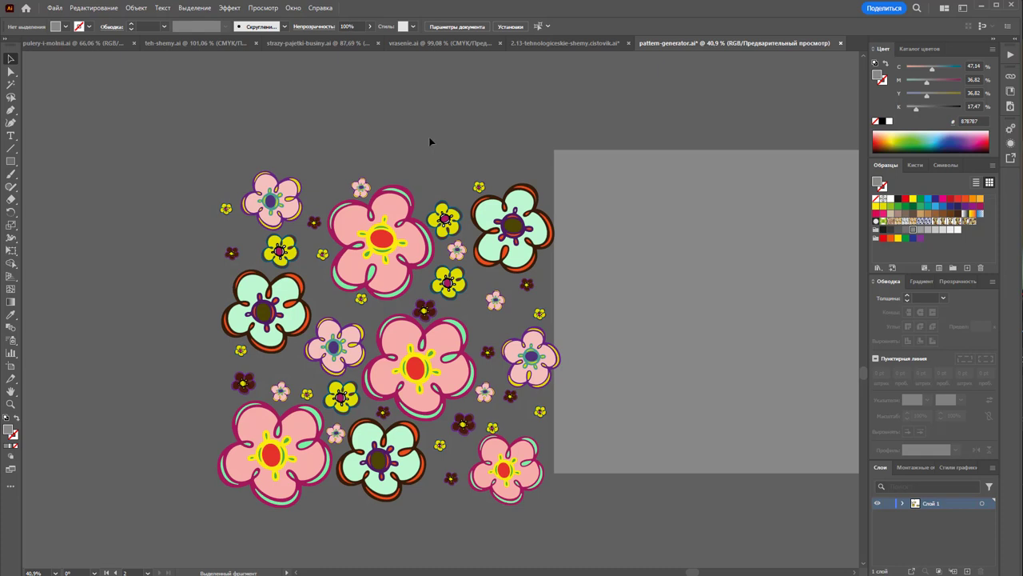
key(ctrl+z)
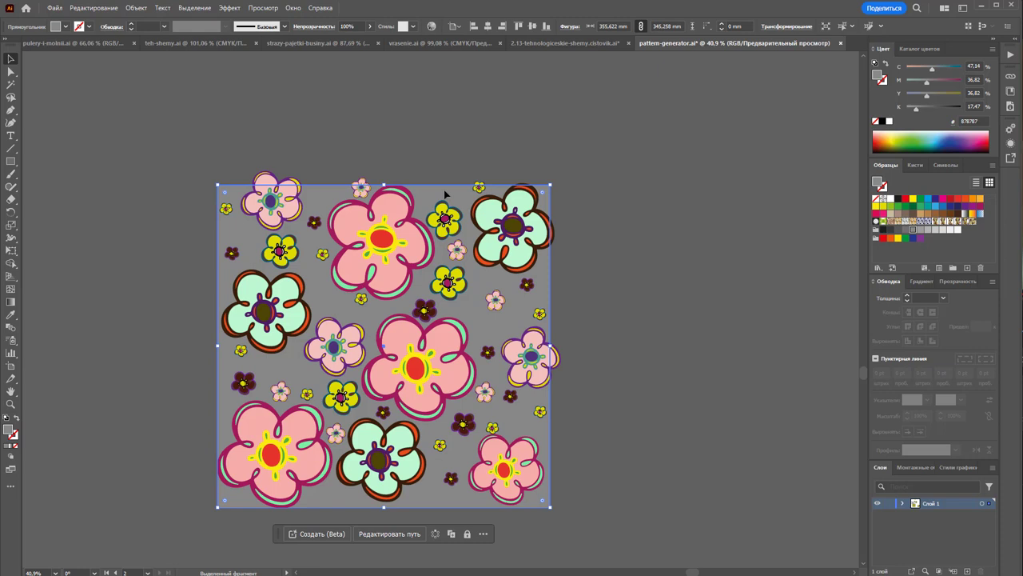
right_click(446, 194)
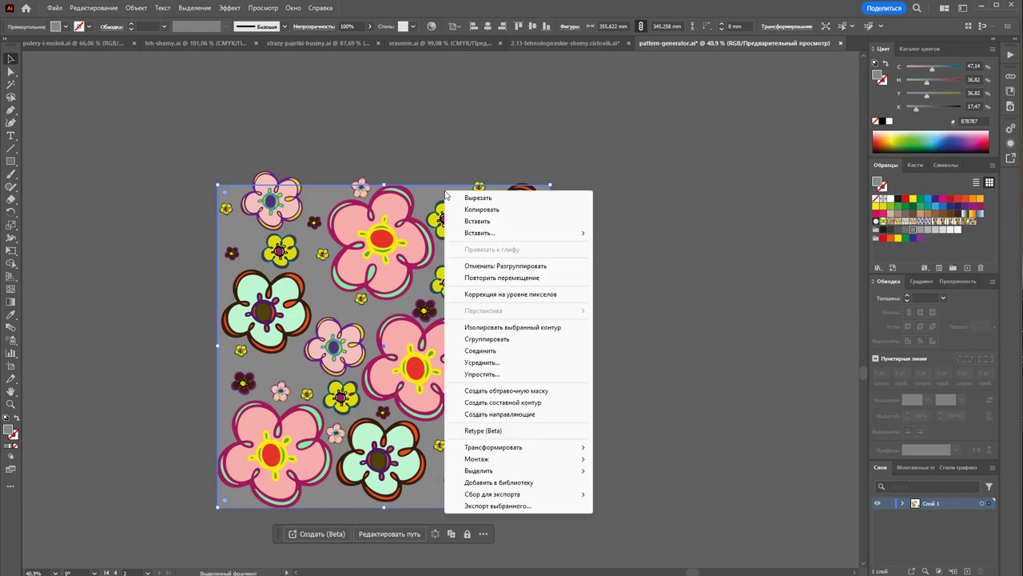
click(436, 141)
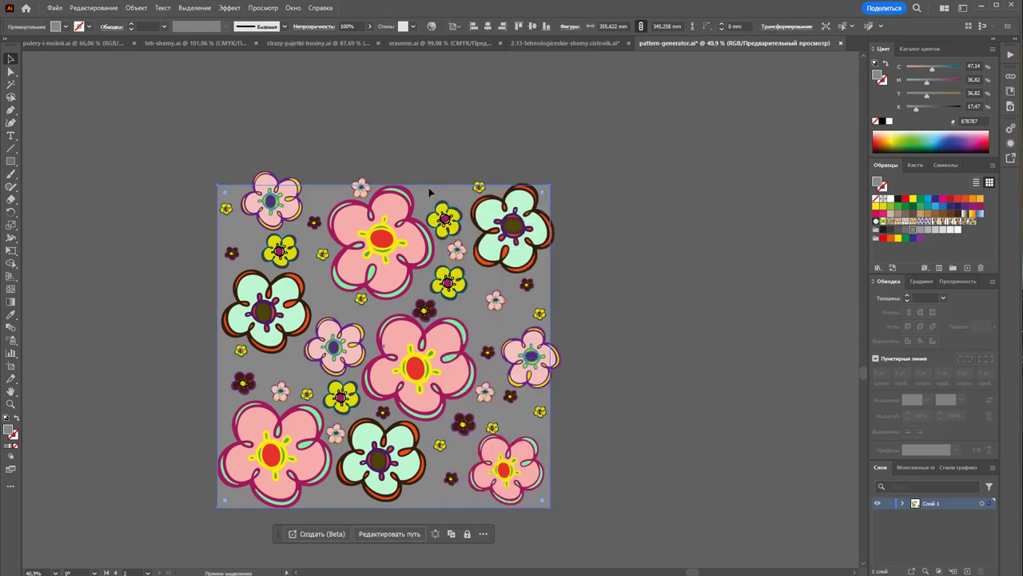
Step: Move and duplicate the grey background rectangle, then undo both changes
key(v)
click(106, 438)
drag(444, 198, 459, 97)
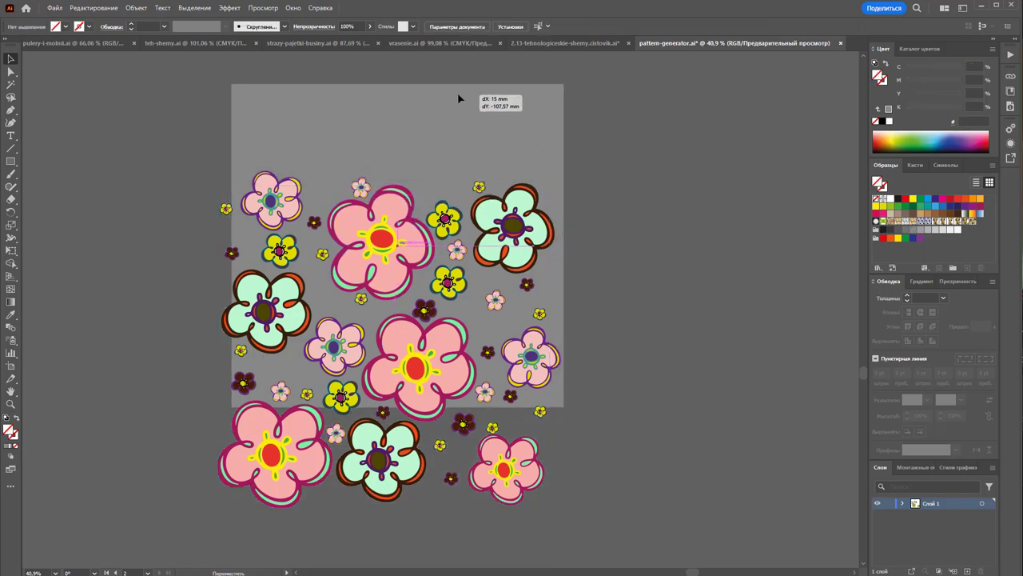
mouse_move(550, 433)
mouse_down()
mouse_move(652, 464)
mouse_move(754, 429)
mouse_up()
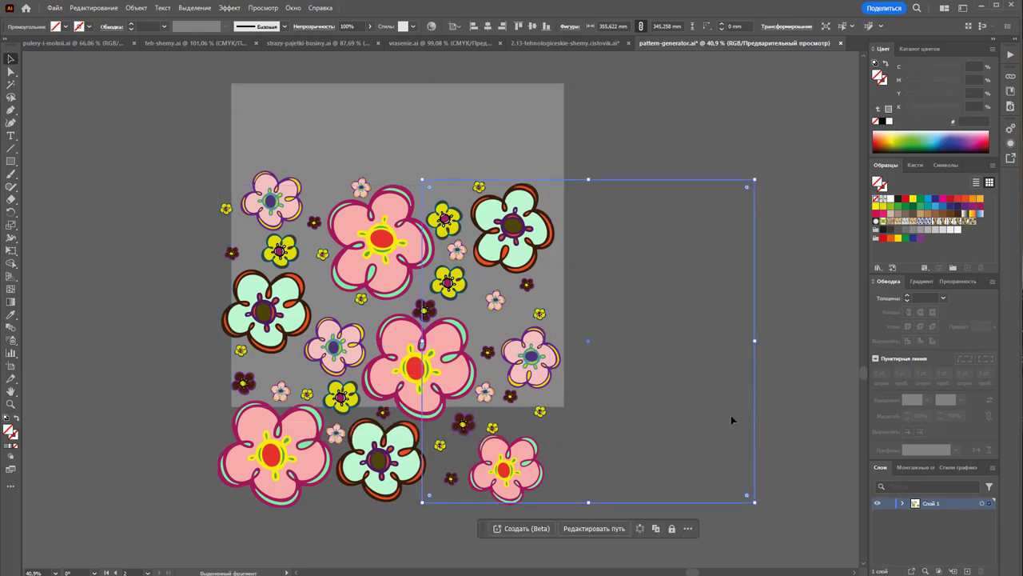
key(ctrl+z)
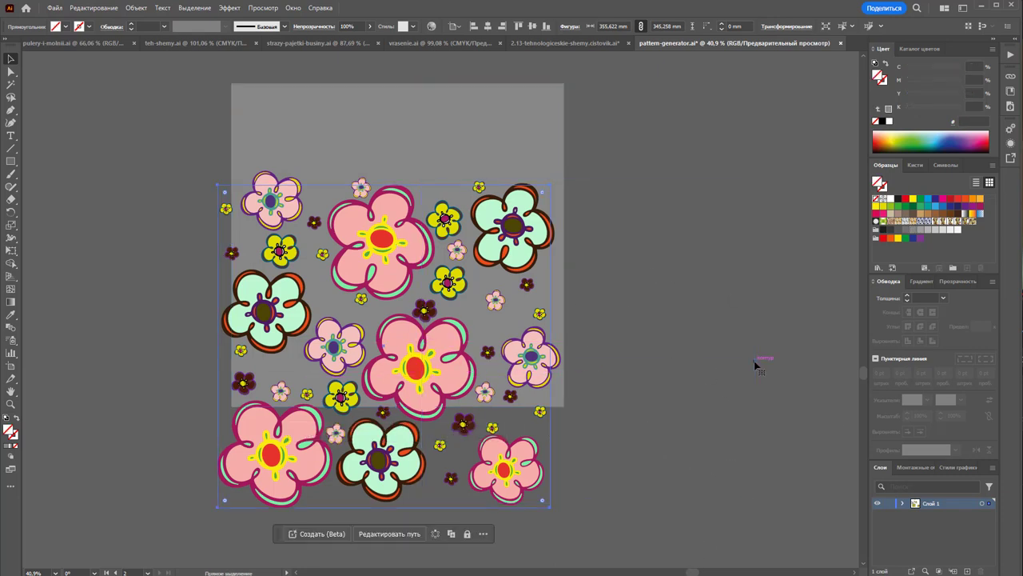
key(ctrl+z)
click(555, 295)
Step: Check the 355.622 × 345.258 mm background rectangle, then drag all tile artwork into Swatches
click(552, 289)
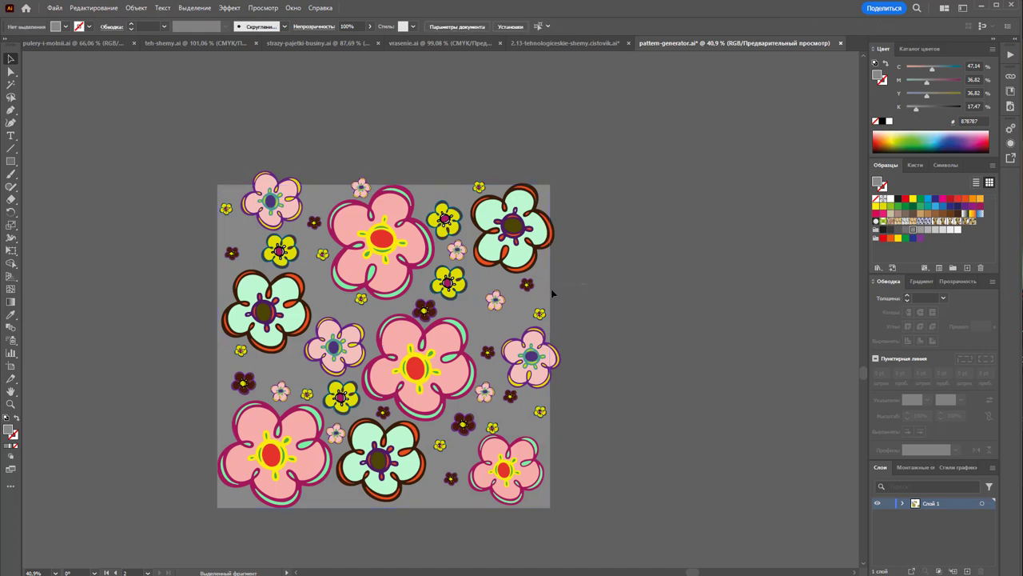
click(551, 289)
click(553, 269)
click(551, 283)
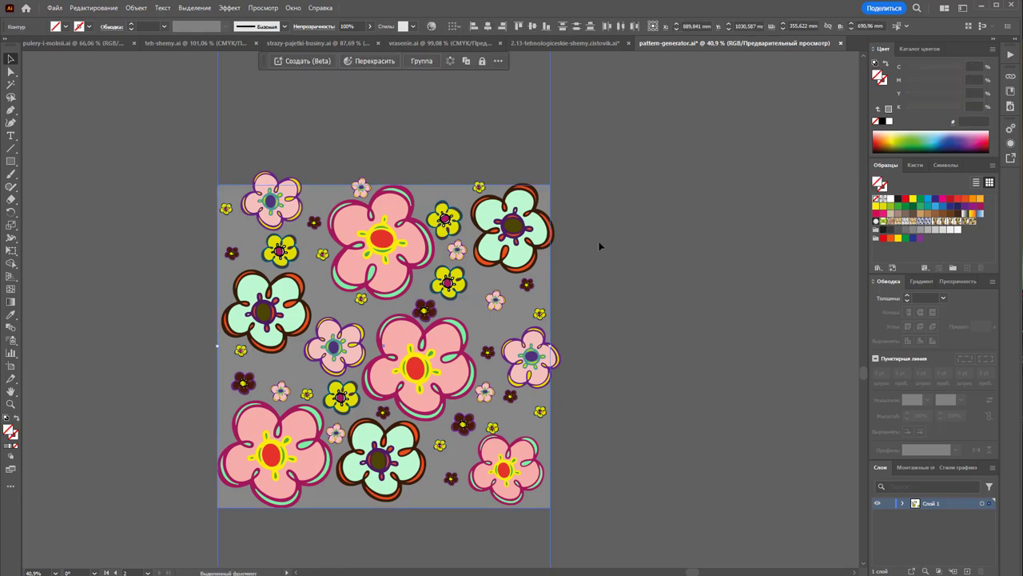
scroll(557, 299, up, 2)
scroll(558, 300, up, 3)
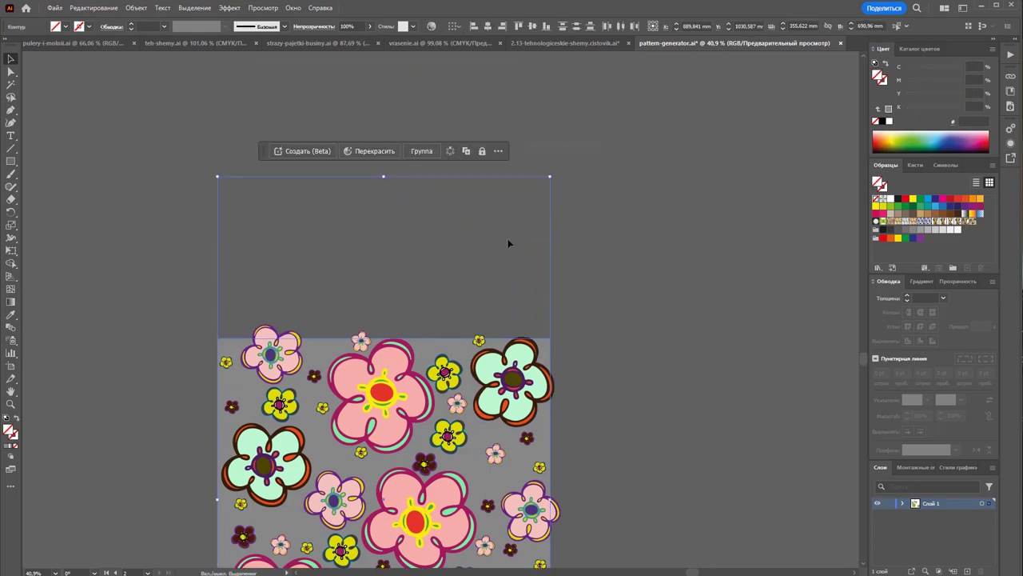
key(ctrl+z)
scroll(572, 225, down, 6)
scroll(572, 224, down, 1)
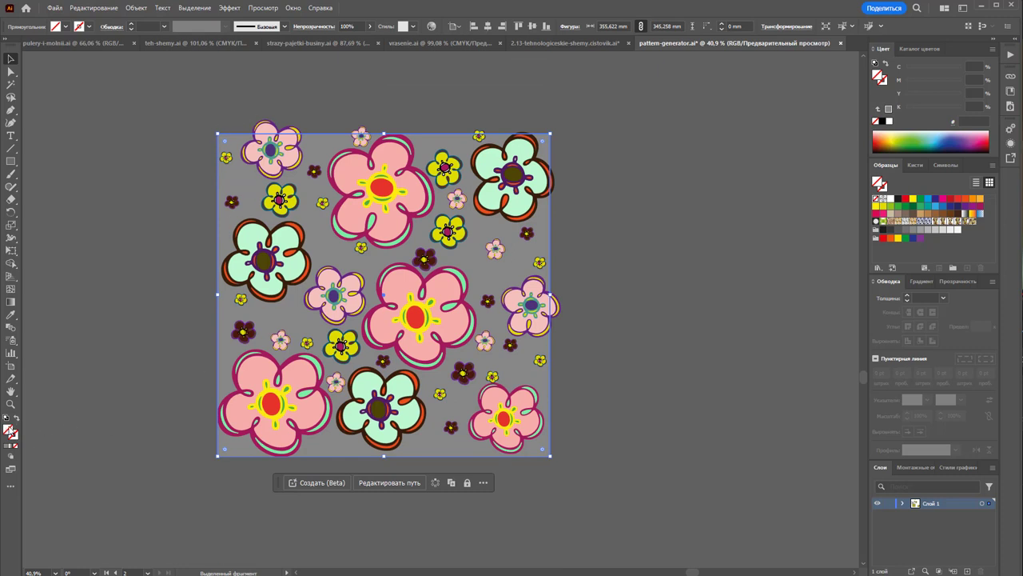
click(121, 441)
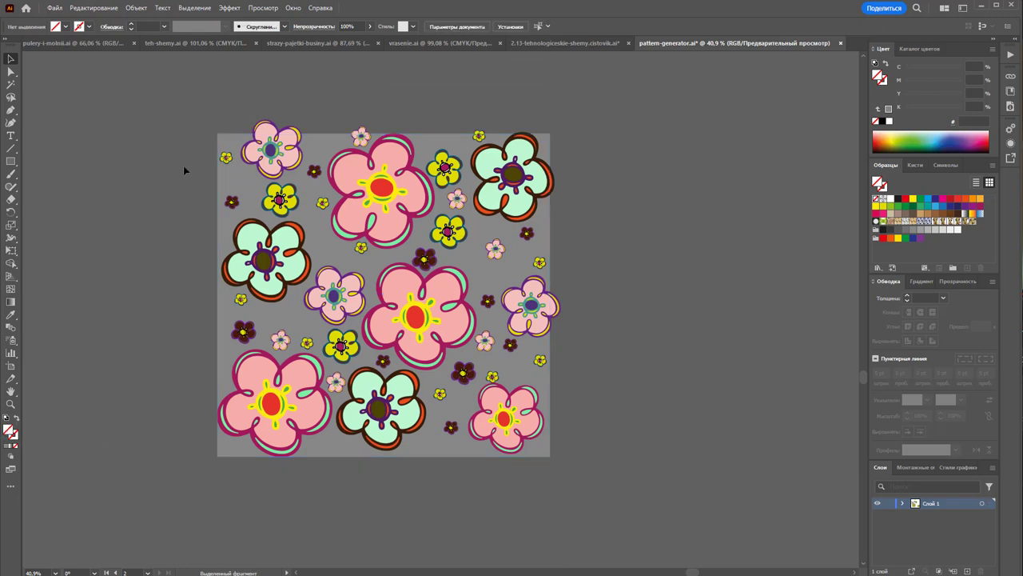
key(ctrl+a)
drag(368, 344, 956, 266)
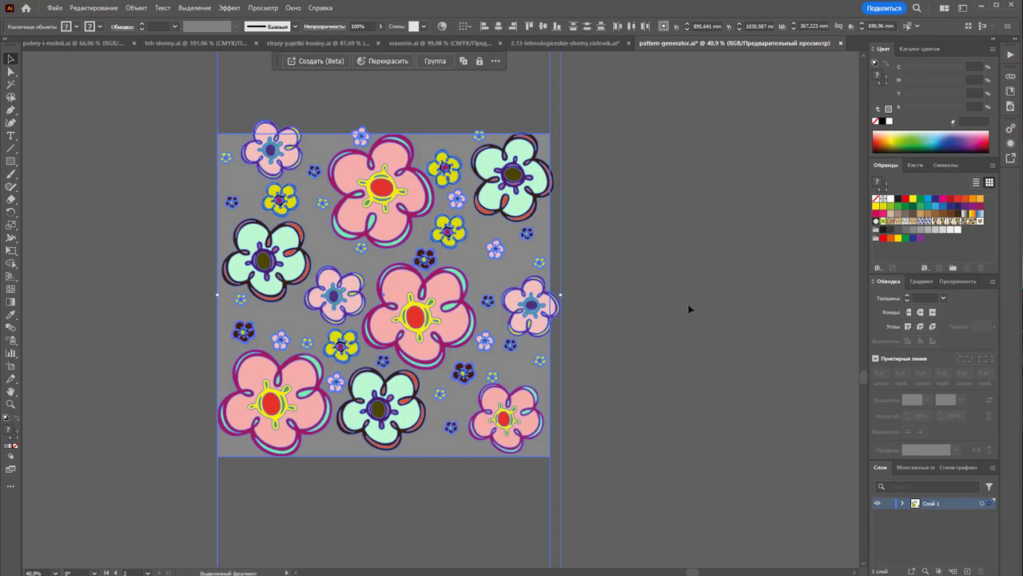
Step: Zoom out to see the other artboards
click(689, 308)
key(z)
alt+click(486, 340)
alt+click(409, 313)
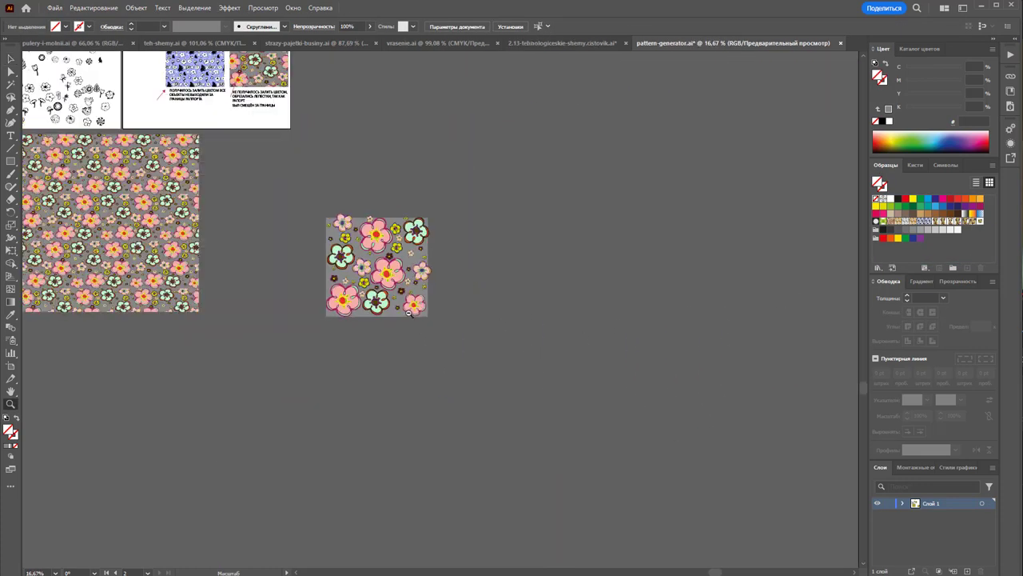
key(v)
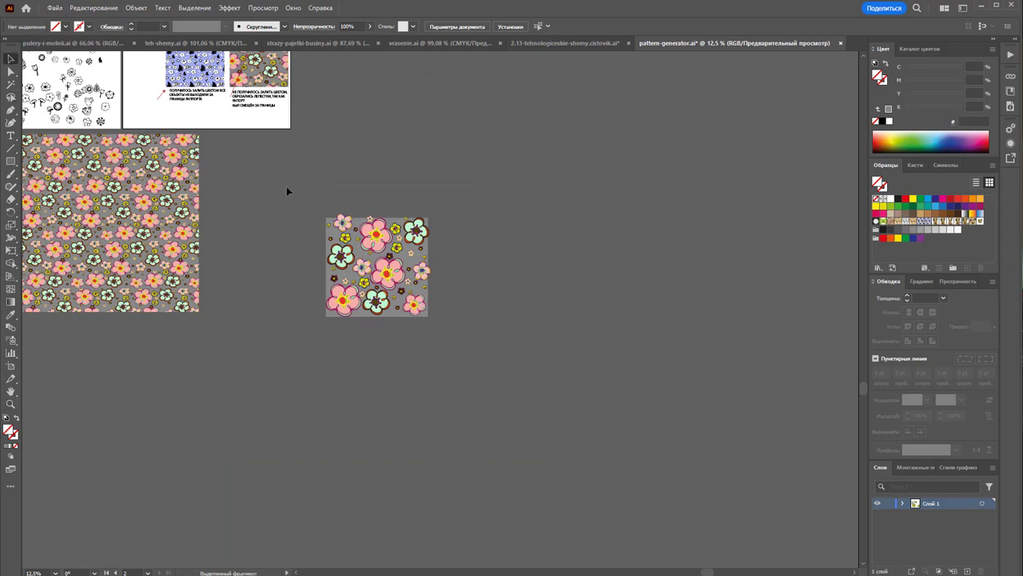
Step: Select and deselect the tile group and its tile-boundary rectangle to inspect them
click(425, 206)
click(480, 200)
click(399, 169)
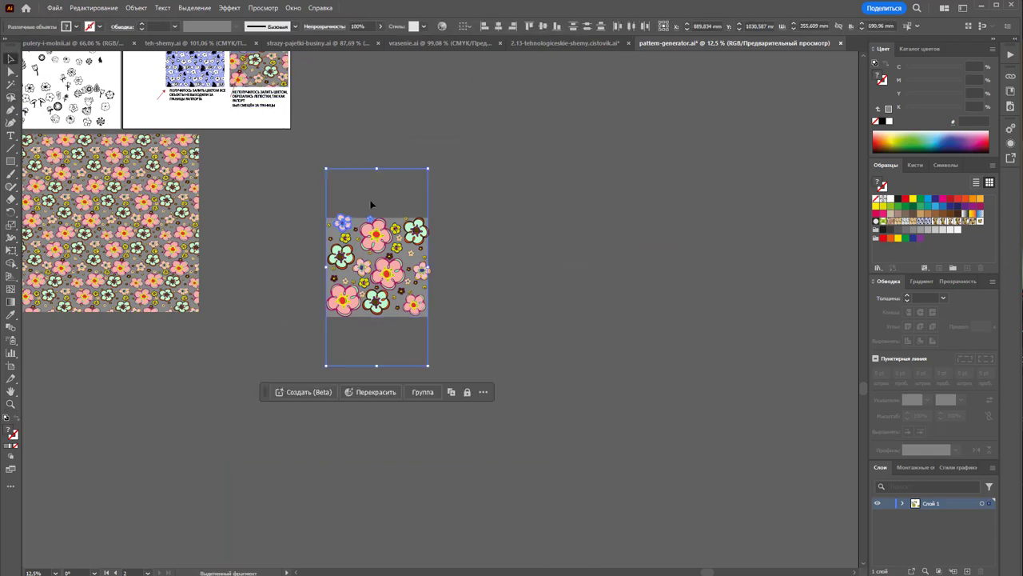
click(459, 146)
click(379, 169)
click(382, 189)
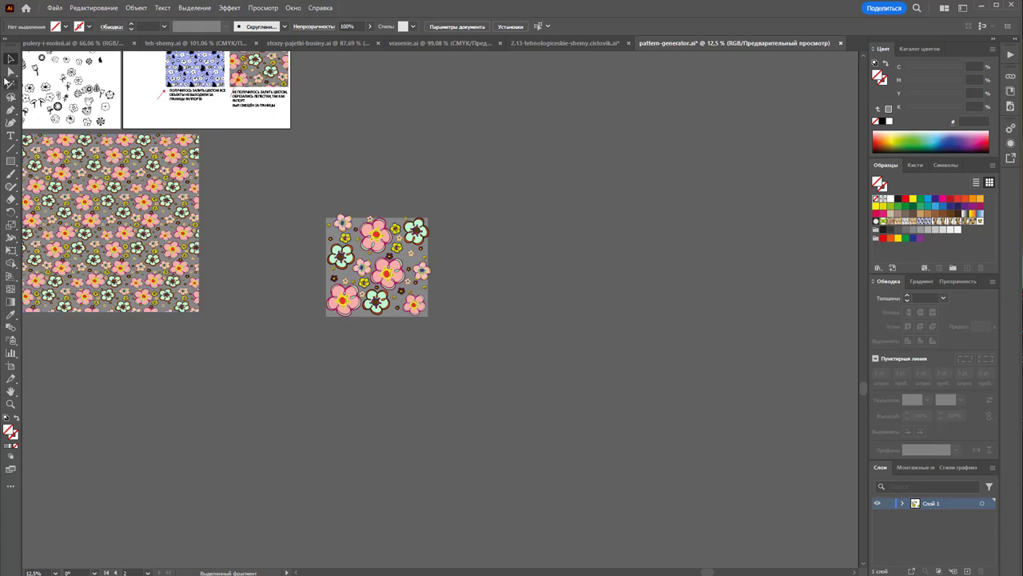
key(a)
click(326, 194)
click(345, 429)
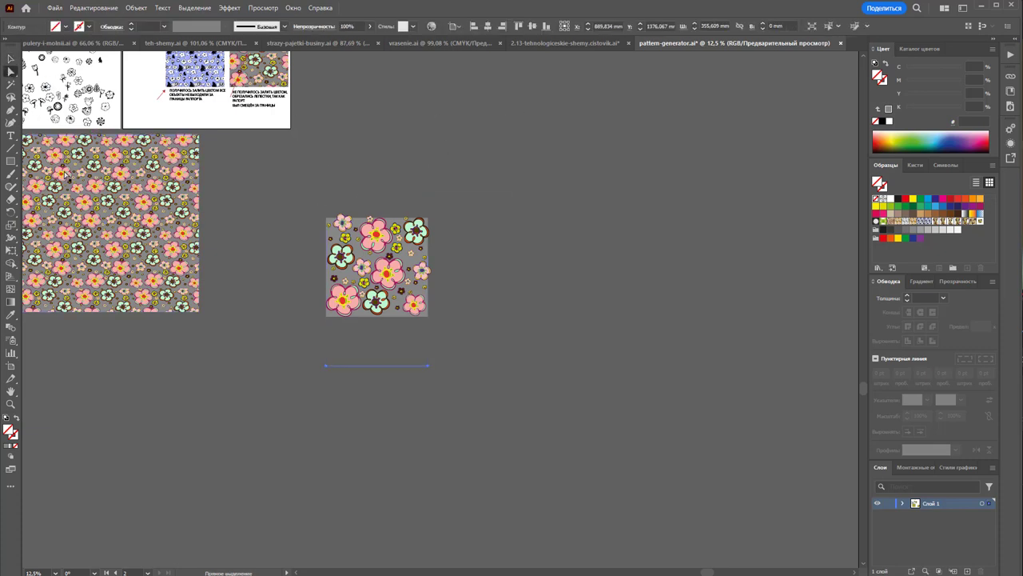
click(11, 58)
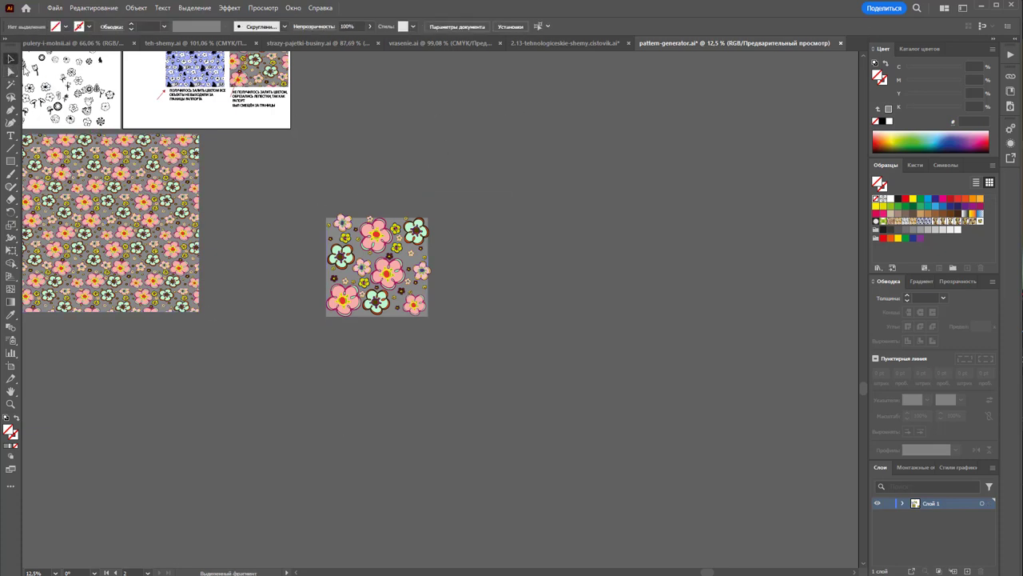
Step: Add all the tile artwork as the new pattern swatch 'Новый образец узора 3'
key(ctrl+a)
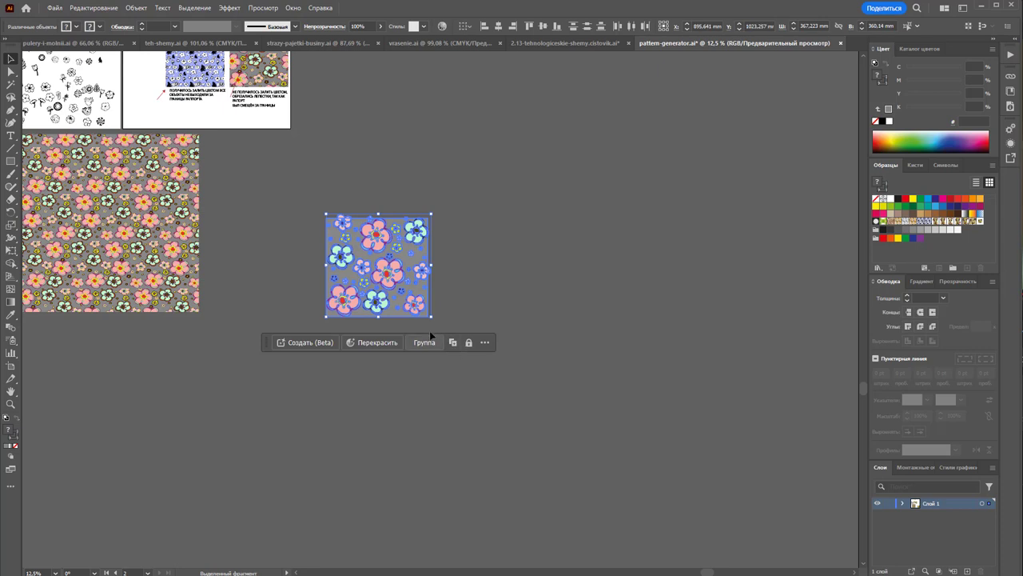
drag(414, 293, 960, 244)
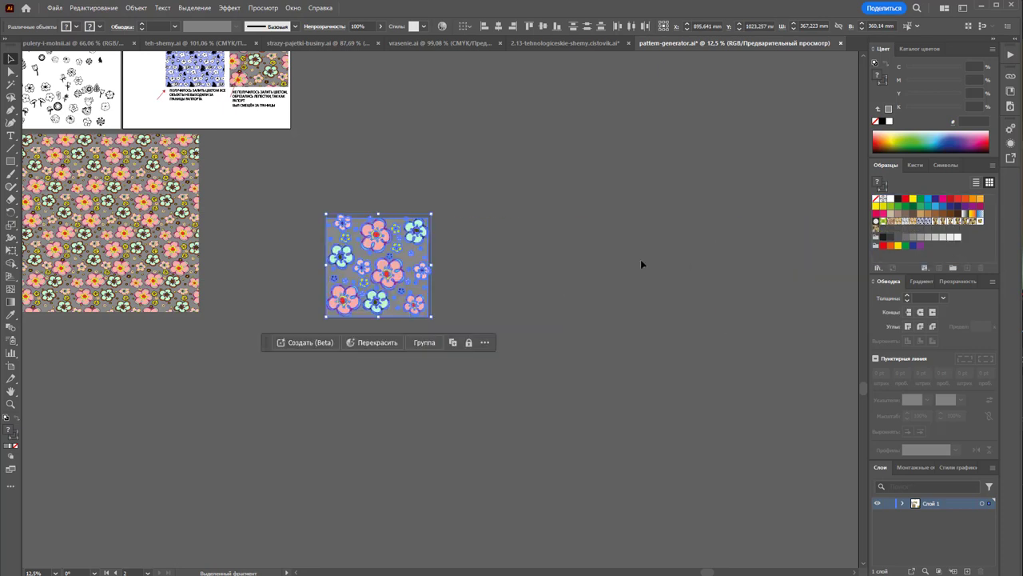
click(564, 279)
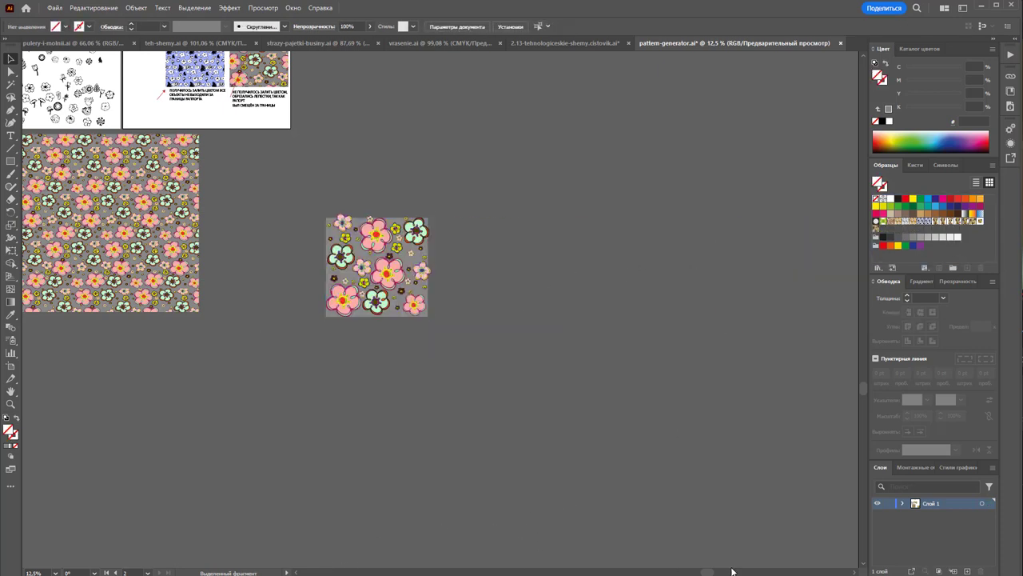
Step: Scroll around the canvas and open 'Новый образец узора 3' in Pattern Editing Mode
scroll(732, 571, right, 5)
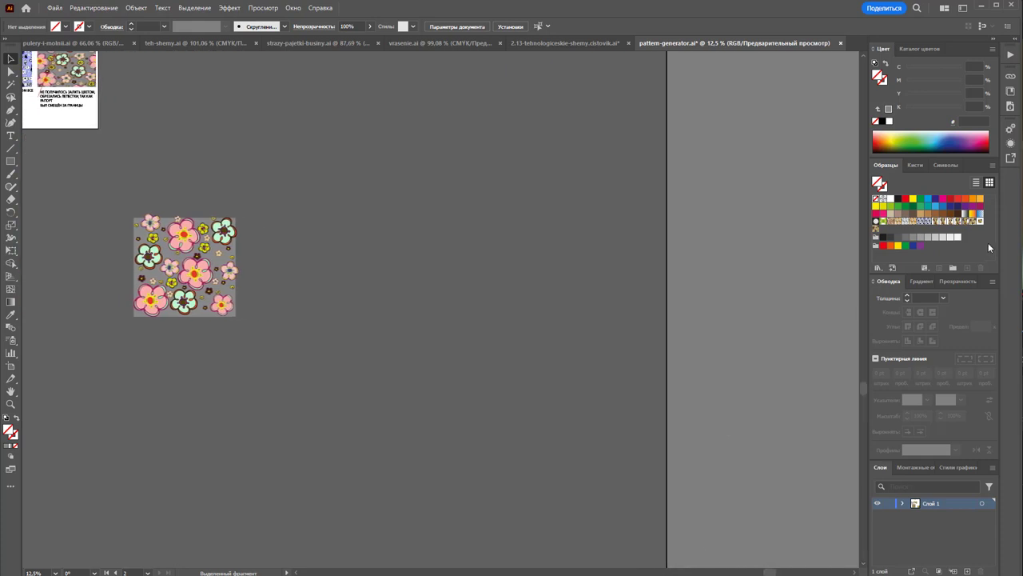
scroll(265, 254, down, 3)
scroll(287, 251, down, 3)
scroll(287, 251, down, 2)
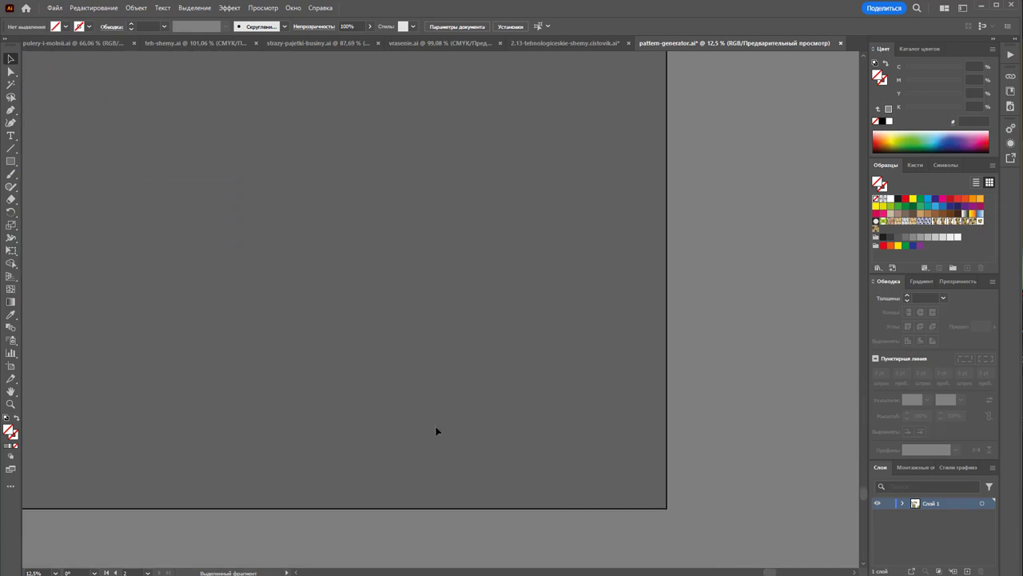
scroll(436, 429, up, 2)
scroll(740, 432, left, 2)
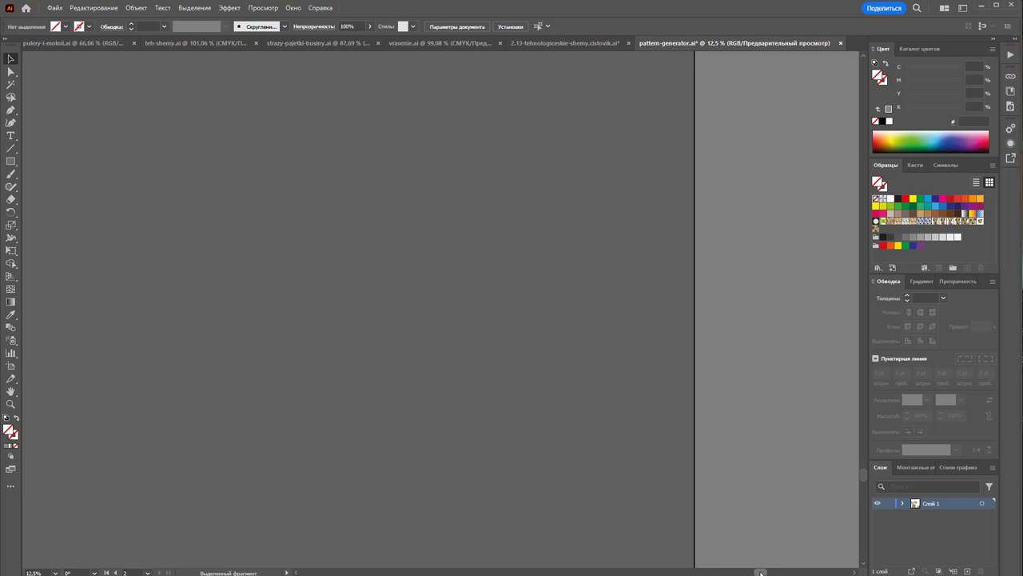
scroll(740, 431, left, 2)
double_click(973, 221)
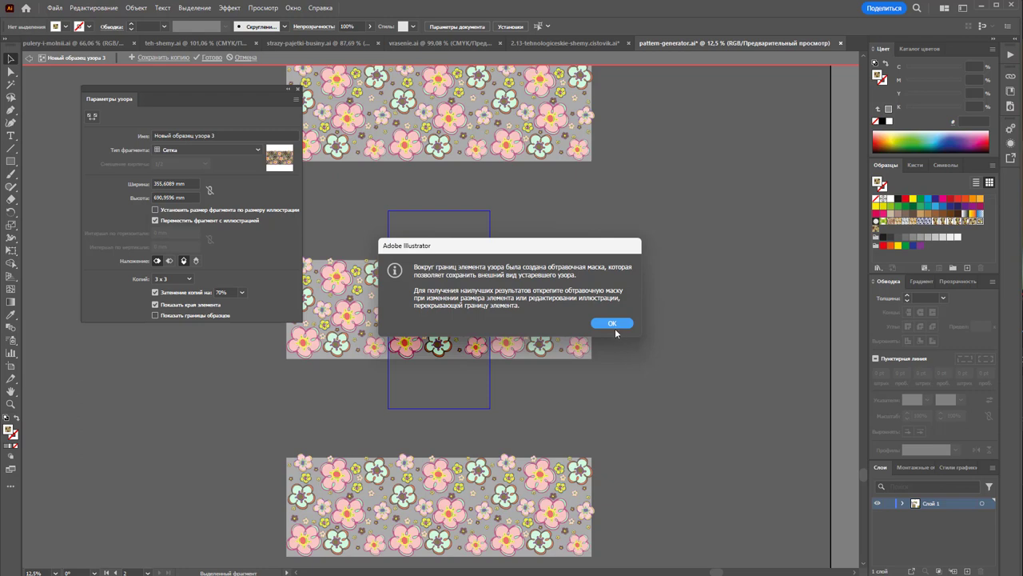
Step: Dismiss the clipping-mask notice, delete some flowers inside the tile, and exit pattern editing
click(612, 323)
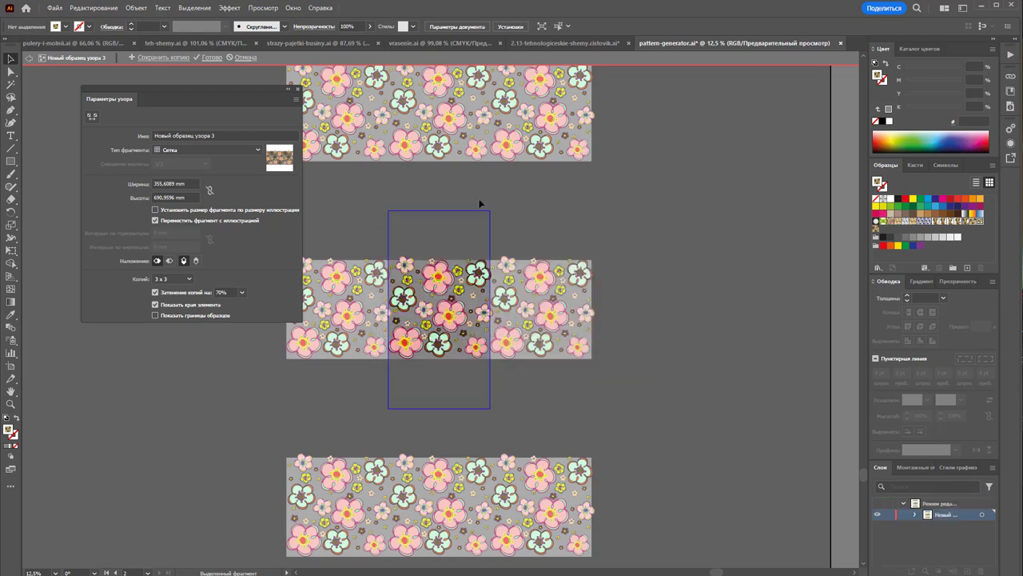
drag(434, 231, 494, 220)
key(Delete)
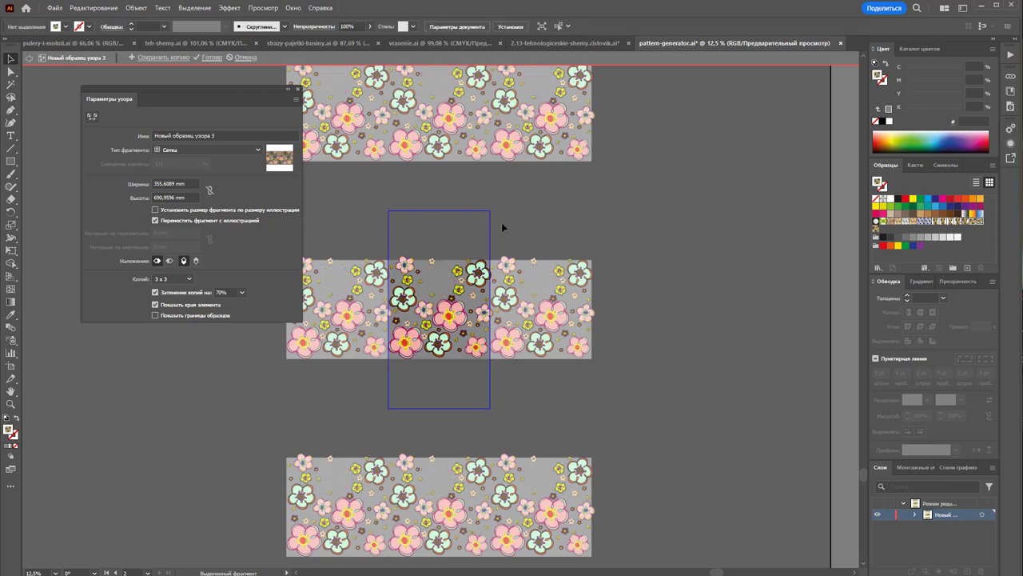
key(Escape)
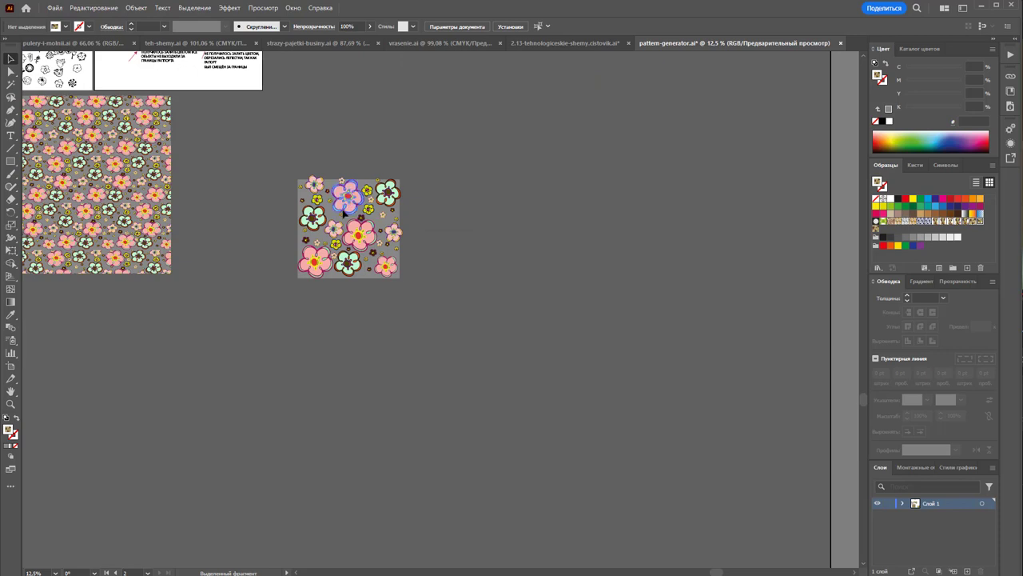
Step: Inspect flower groups in the tile, reopen the pattern, and scroll back to the artwork
click(348, 198)
click(360, 233)
click(488, 214)
scroll(662, 237, down, 3)
double_click(982, 221)
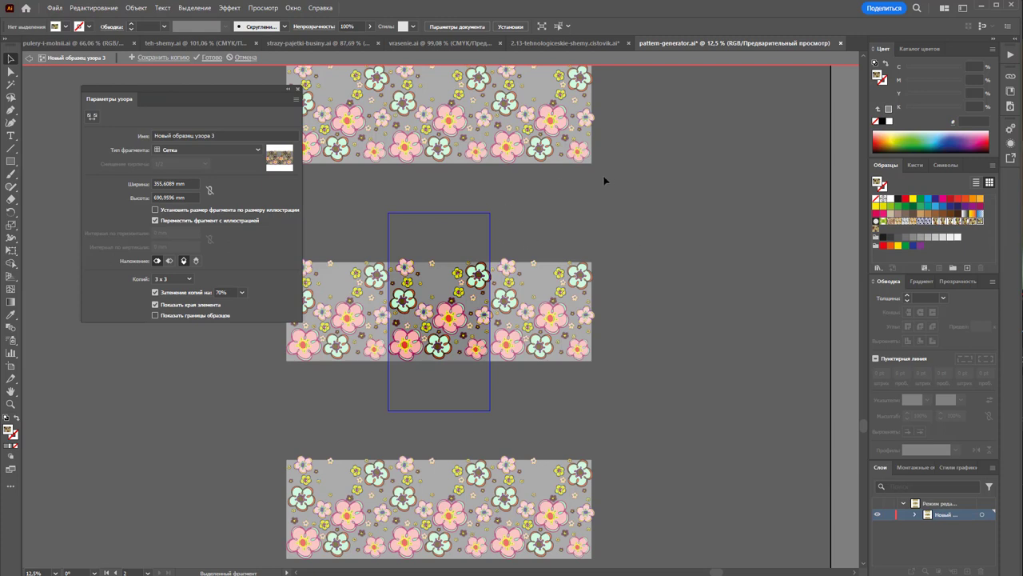
scroll(510, 232, up, 1)
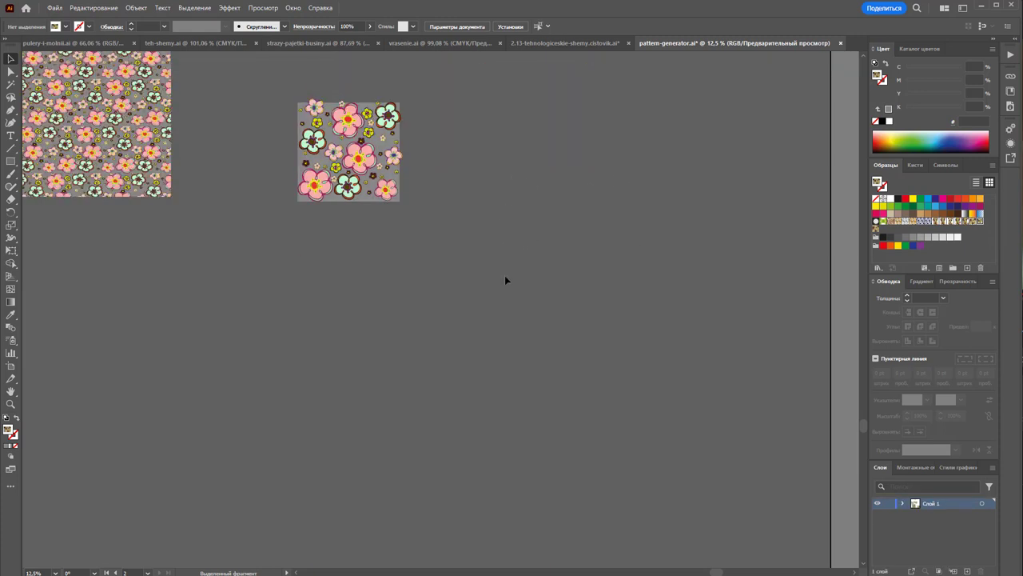
scroll(506, 280, up, 3)
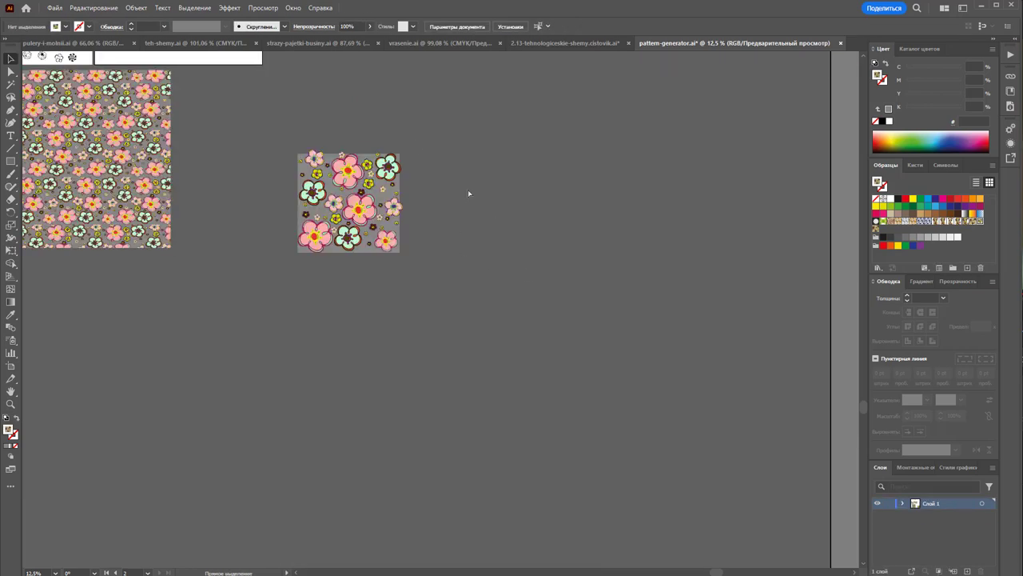
Step: Delete the empty bounding frame around the flower tile
key(ctrl+a)
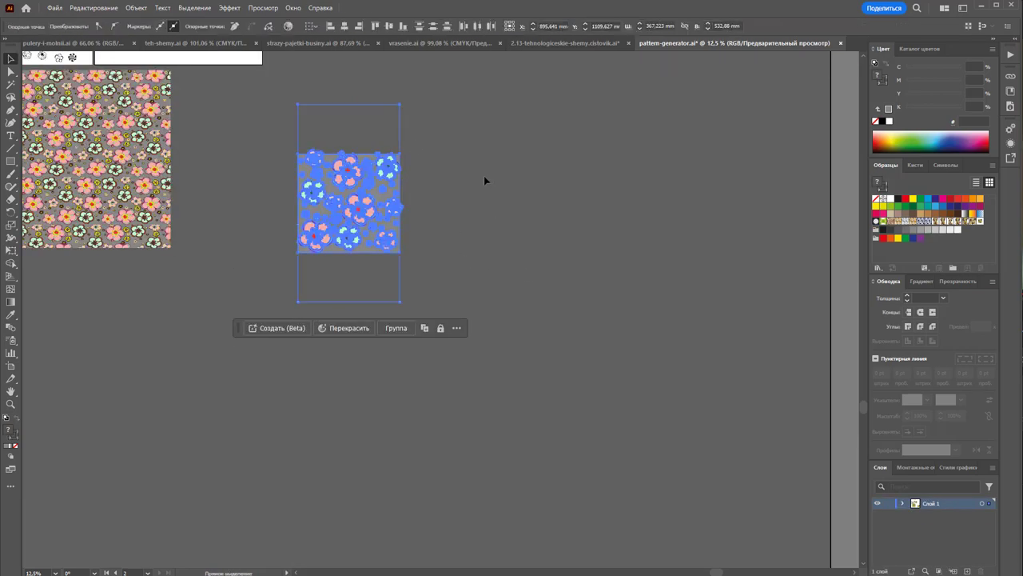
click(483, 175)
click(400, 288)
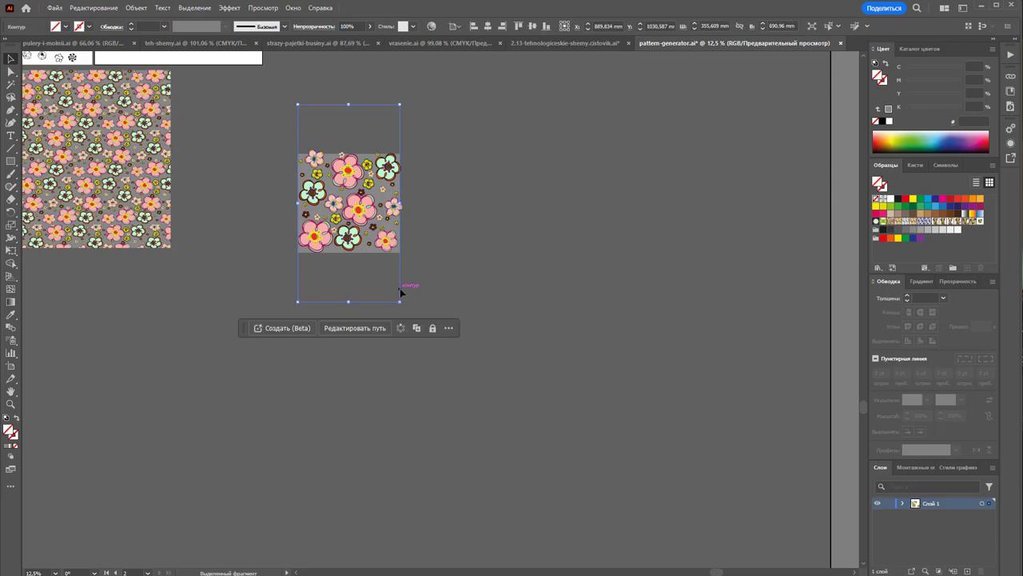
right_click(400, 292)
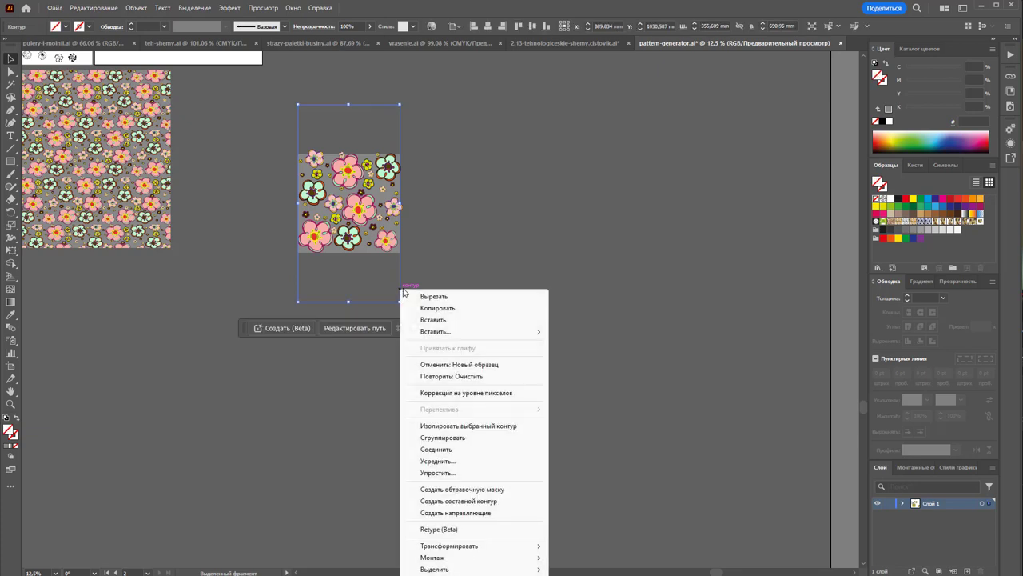
key(Escape)
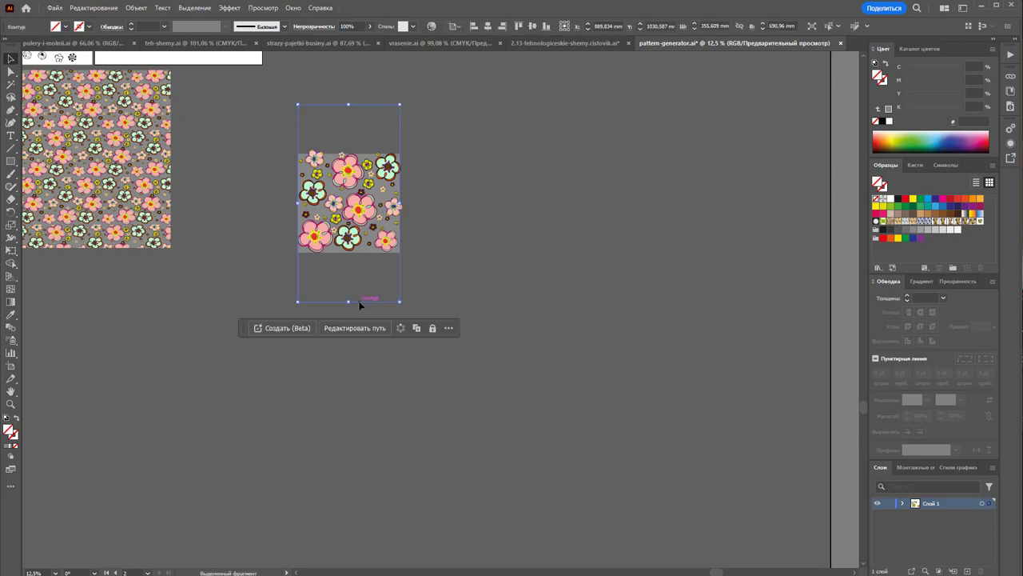
key(Delete)
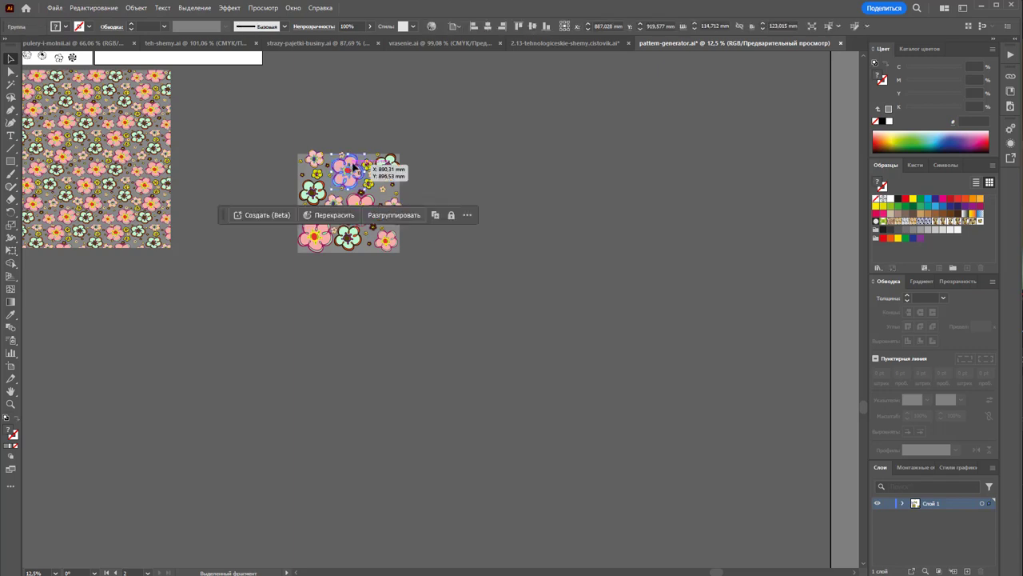
right_click(360, 204)
key(Escape)
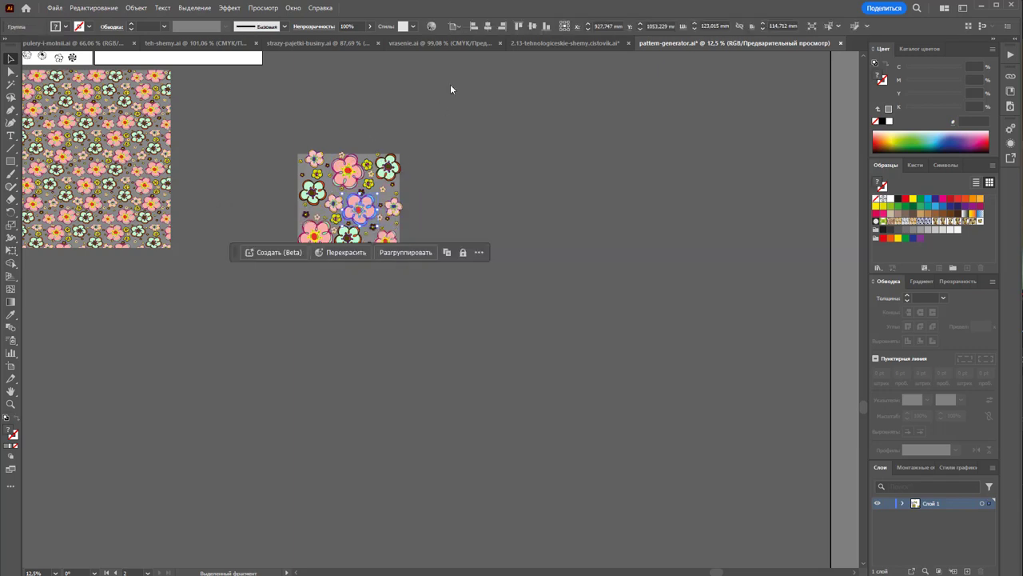
Step: Select all the tile objects and group them into one tile group
click(453, 86)
click(355, 165)
right_click(355, 165)
click(391, 121)
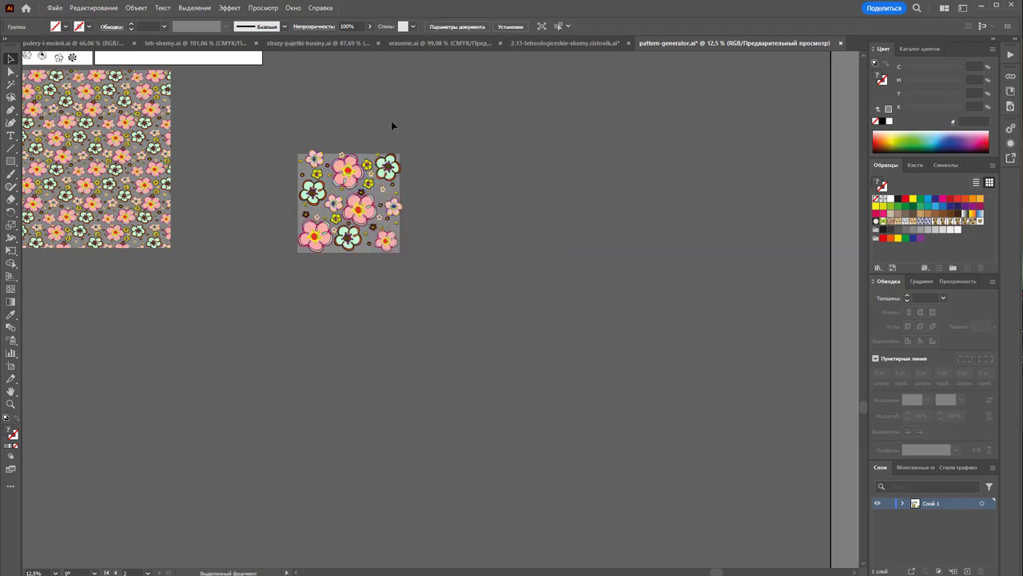
right_click(370, 157)
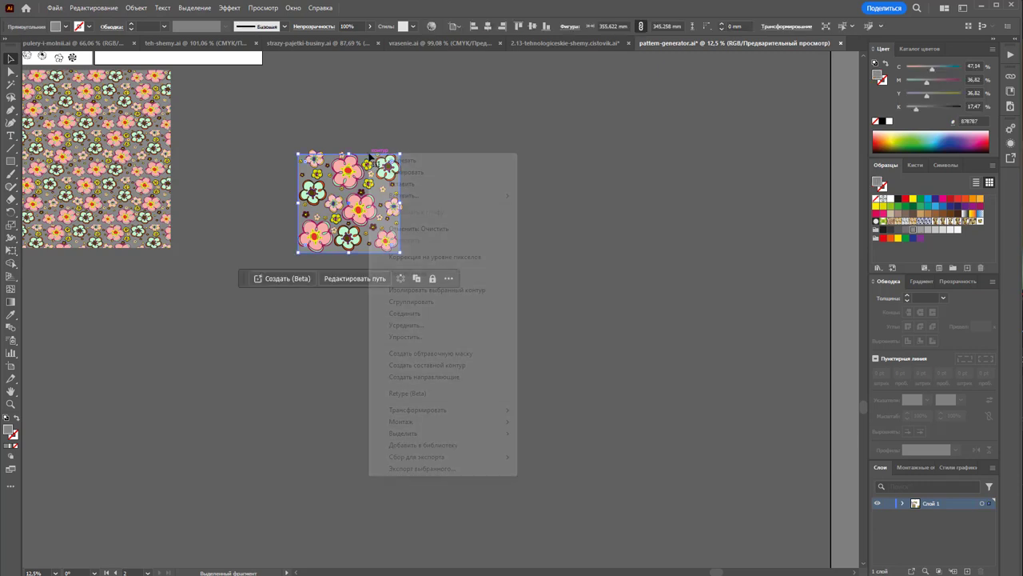
click(402, 98)
right_click(357, 186)
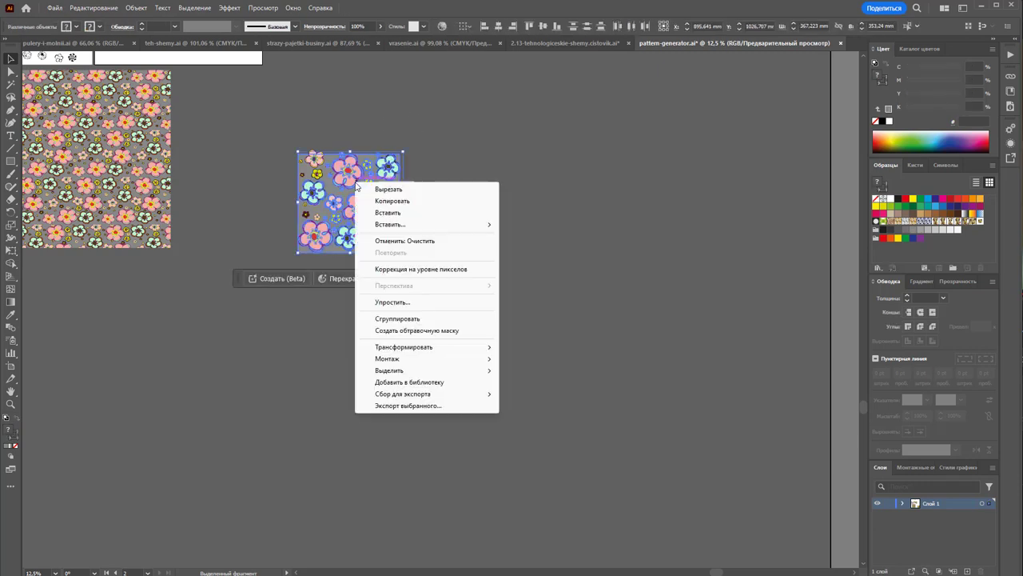
click(397, 318)
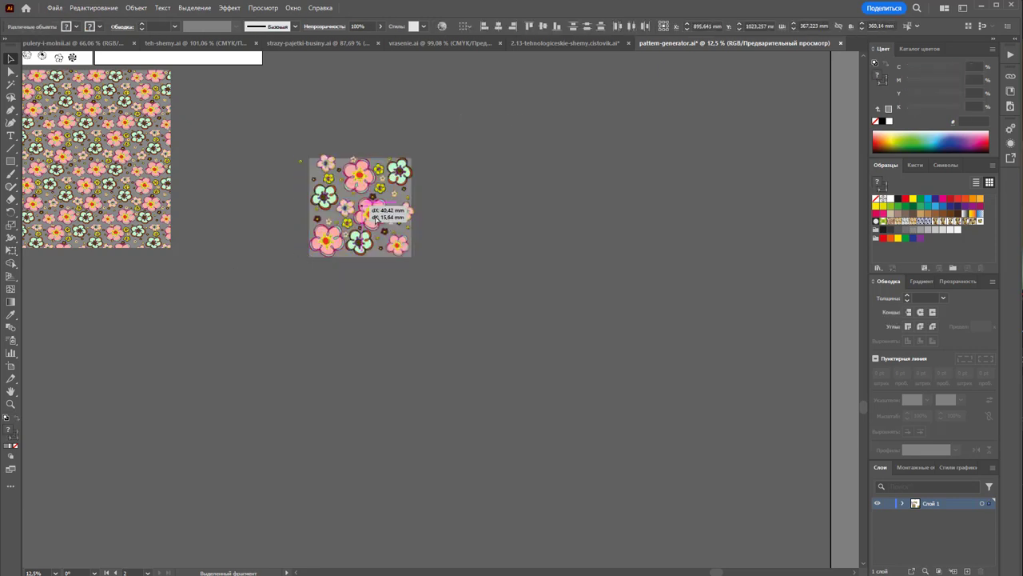
drag(400, 205, 864, 248)
key(ctrl+z)
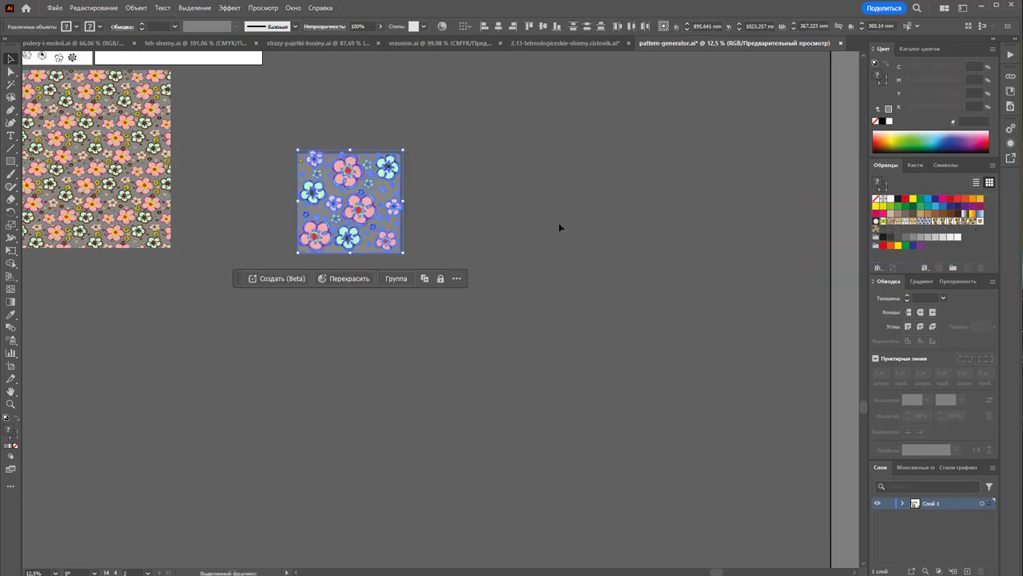
click(559, 227)
Step: Open 'Новый образец узора 5' for pattern editing, dismissing the clipping-mask notice
double_click(876, 230)
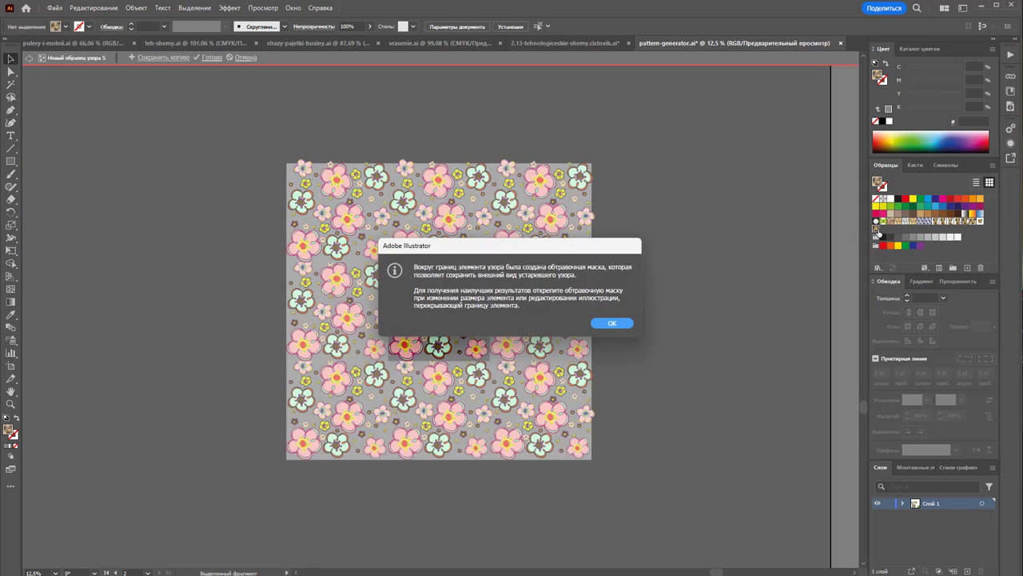
click(601, 322)
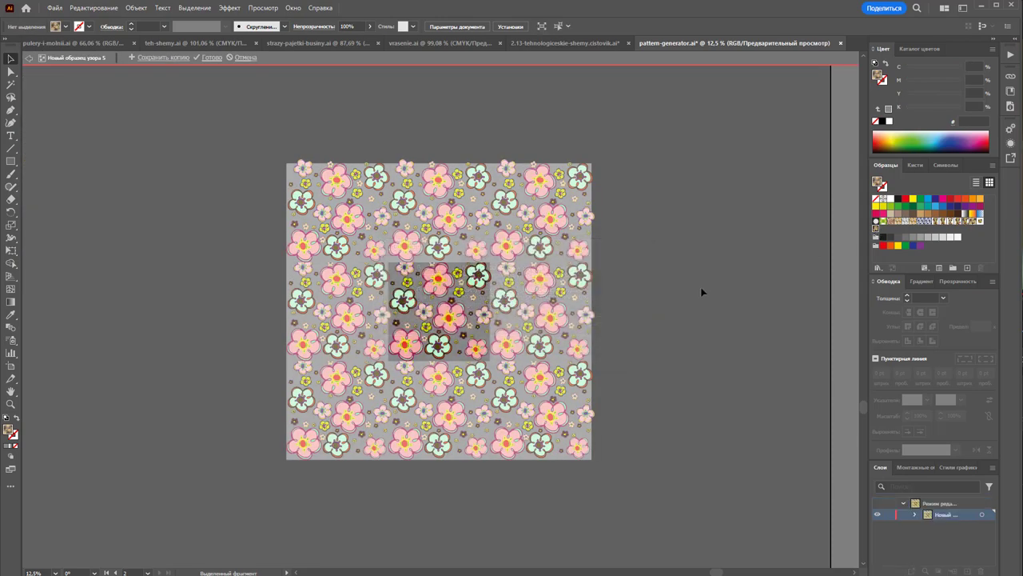
key(Escape)
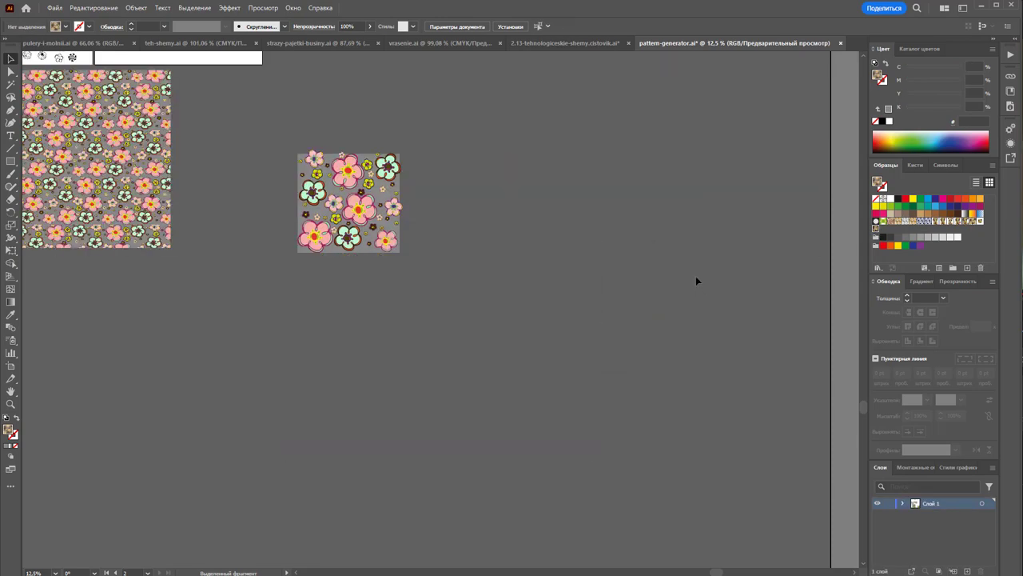
scroll(539, 310, down, 3)
scroll(539, 310, down, 2)
scroll(751, 305, up, 1)
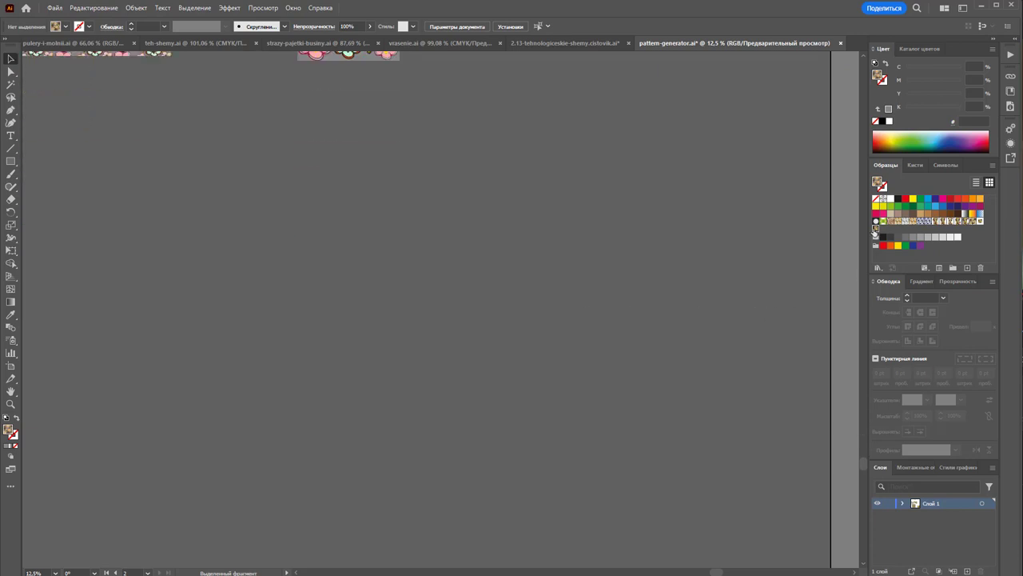
double_click(875, 229)
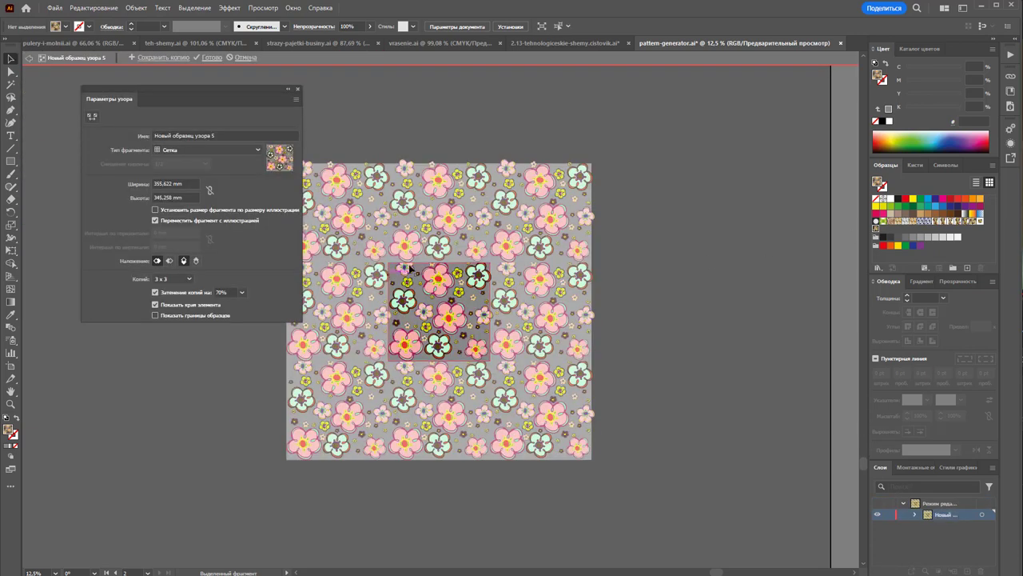
Step: Zoom into the tile and nudge a flower group and the small top-left flower
click(405, 268)
drag(405, 269, 424, 279)
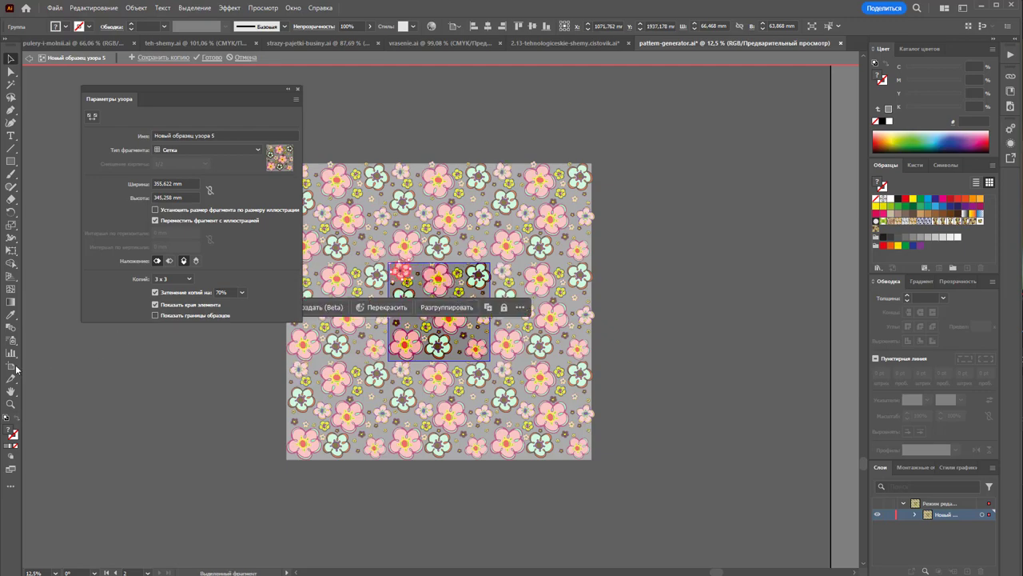
click(11, 403)
click(464, 267)
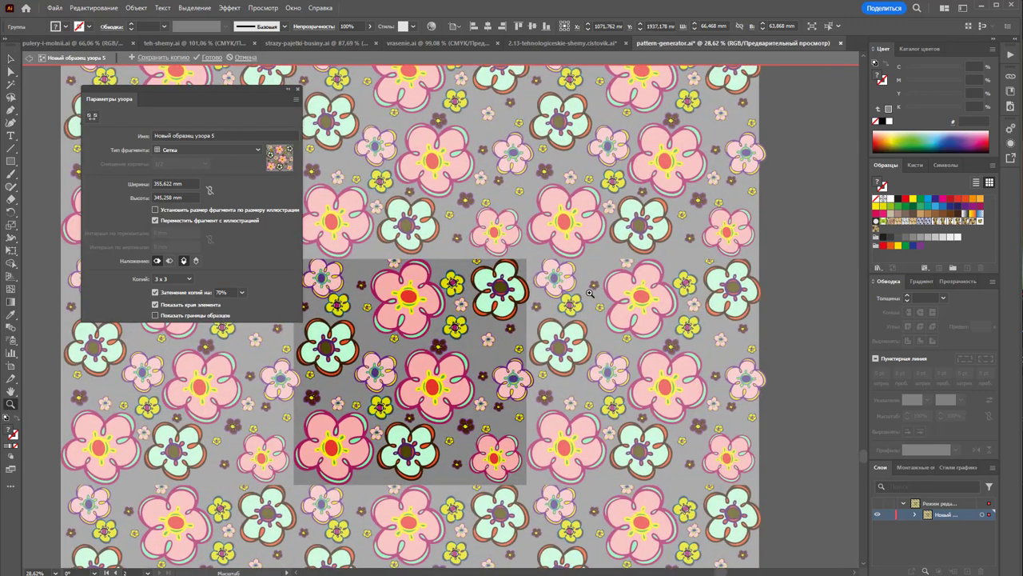
drag(273, 381, 301, 364)
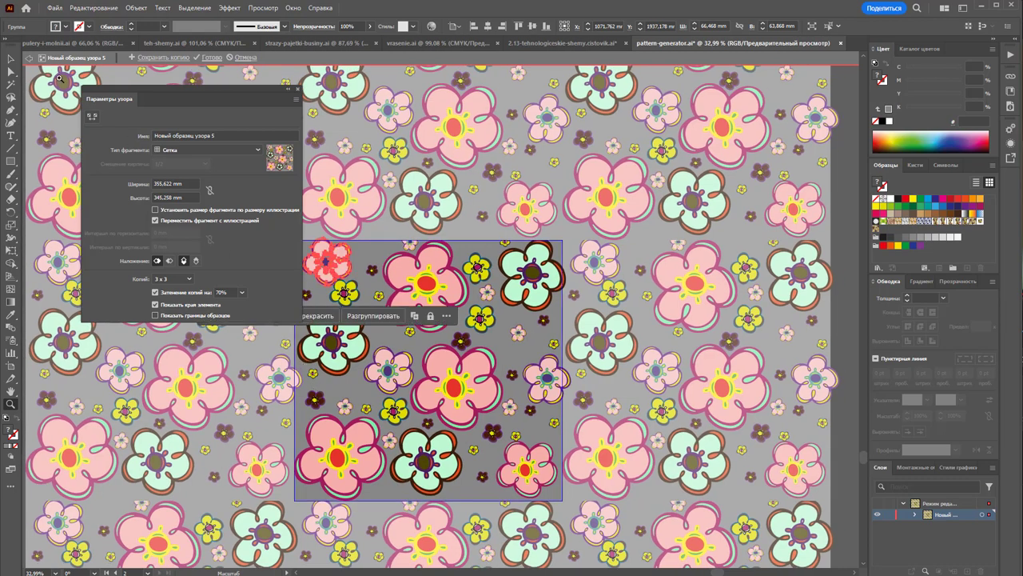
click(11, 71)
drag(332, 256, 326, 259)
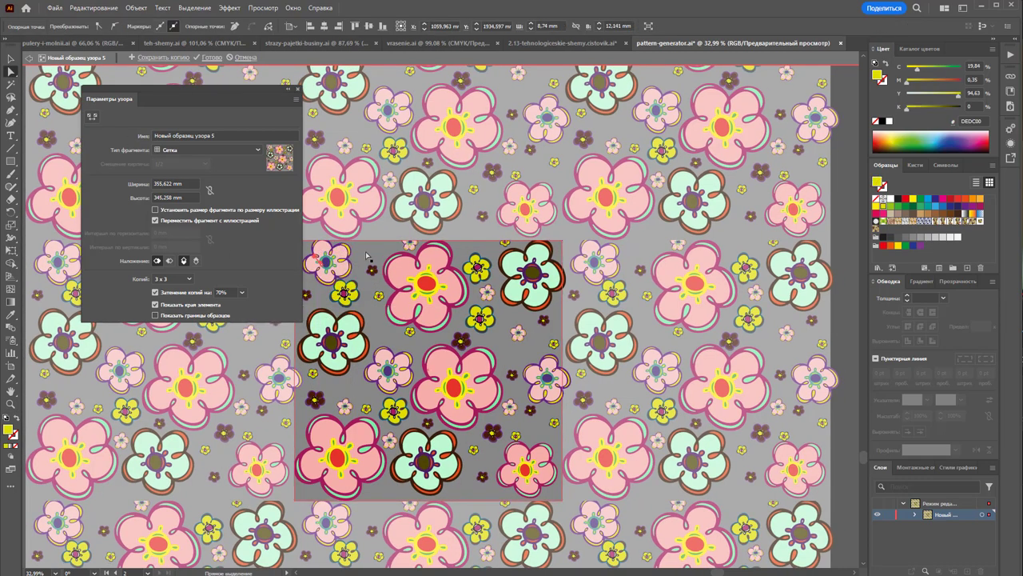
Step: Shift the small top flower left and select the gray background rectangle
drag(202, 106, 171, 88)
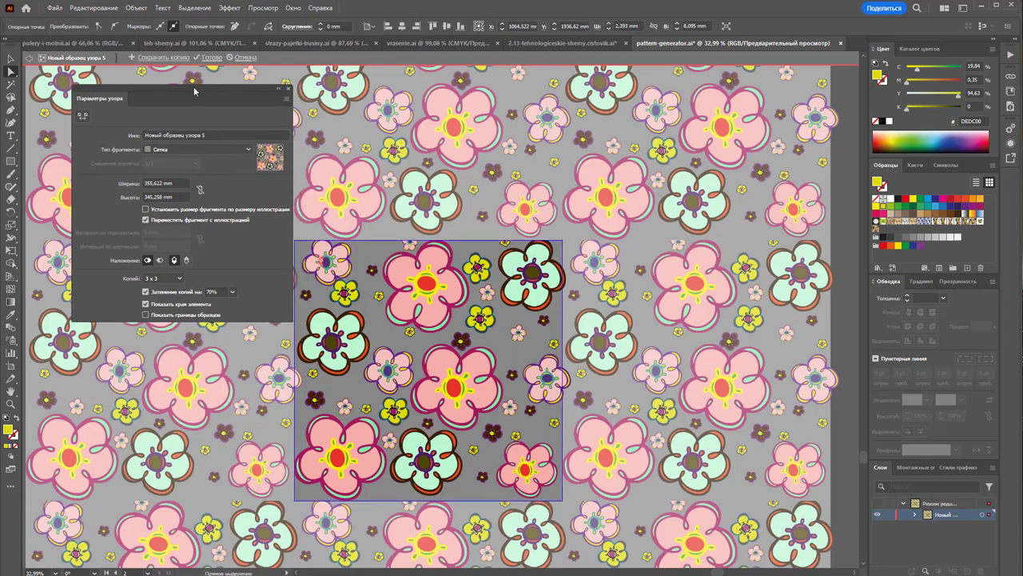
click(11, 58)
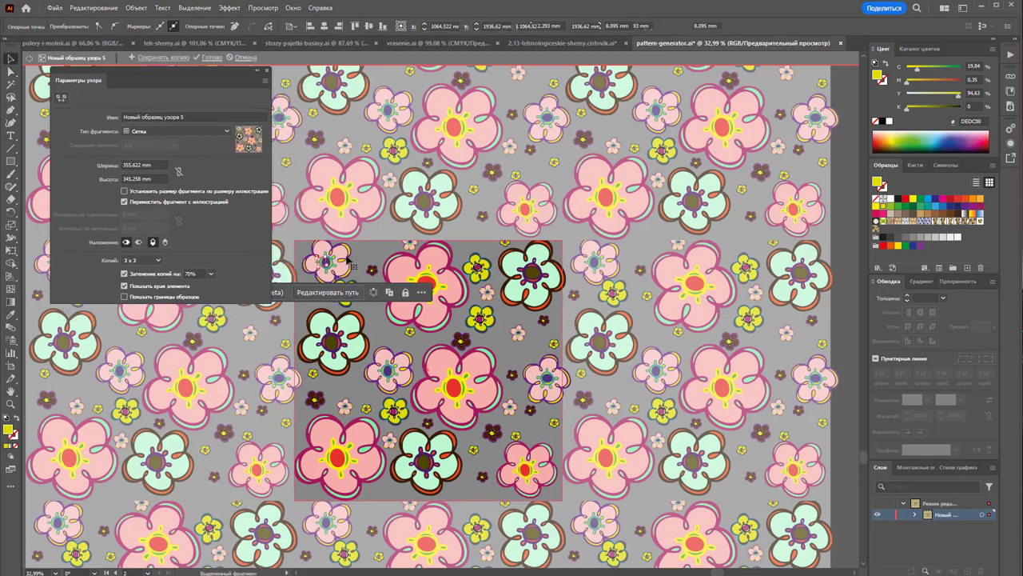
click(409, 241)
drag(408, 245, 388, 244)
right_click(388, 244)
mouse_move(448, 473)
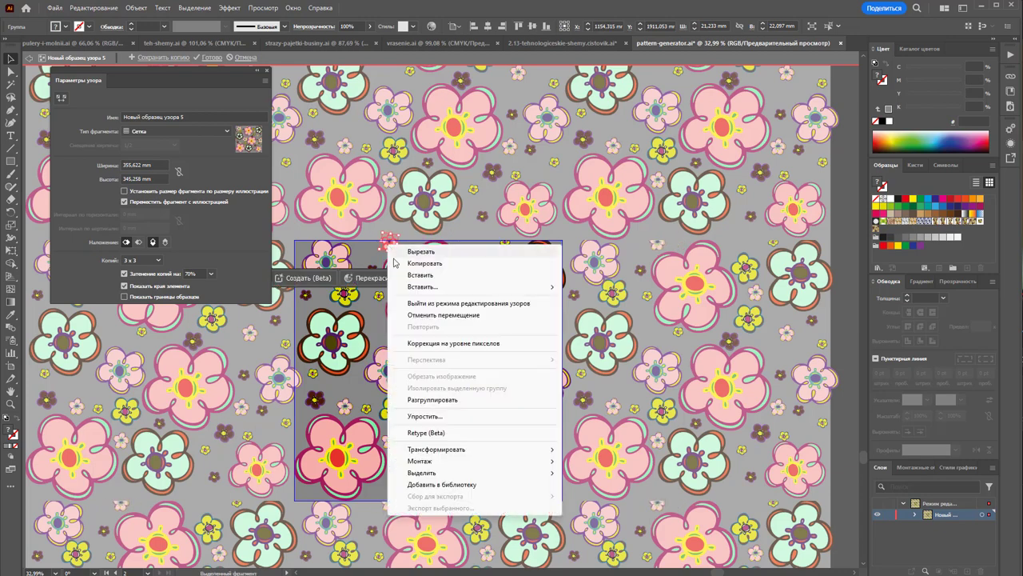
click(608, 463)
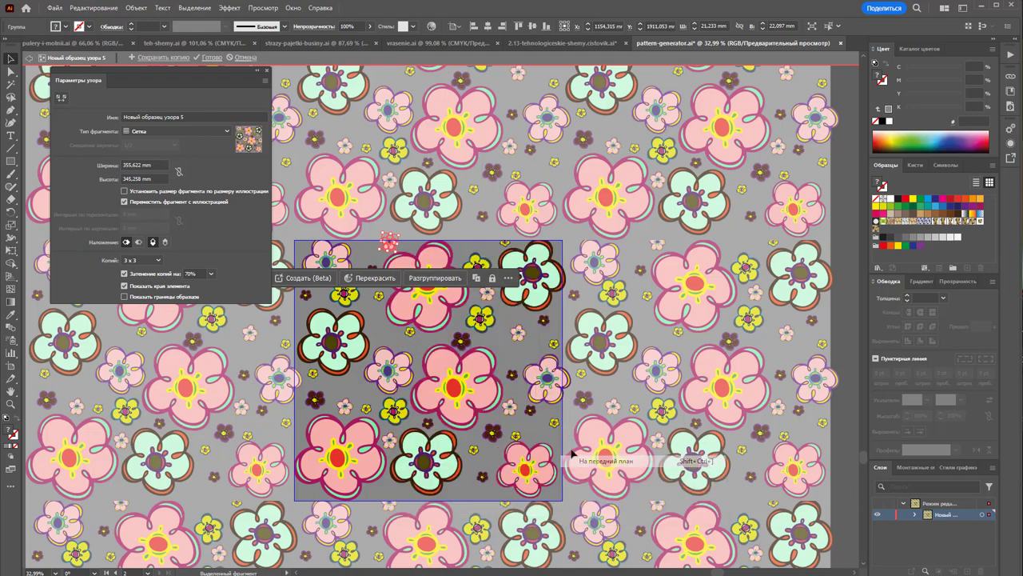
click(512, 331)
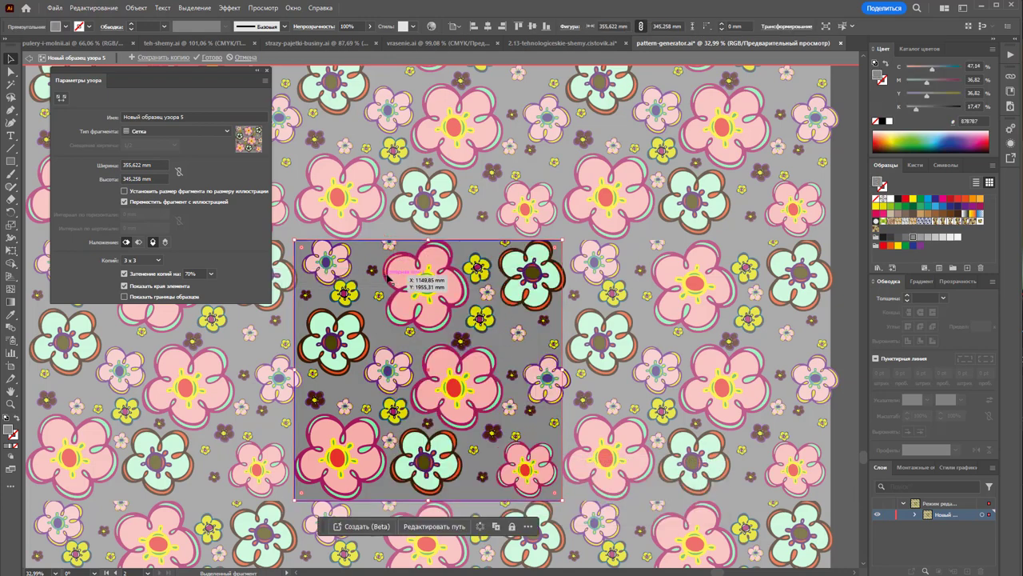
drag(388, 276, 392, 249)
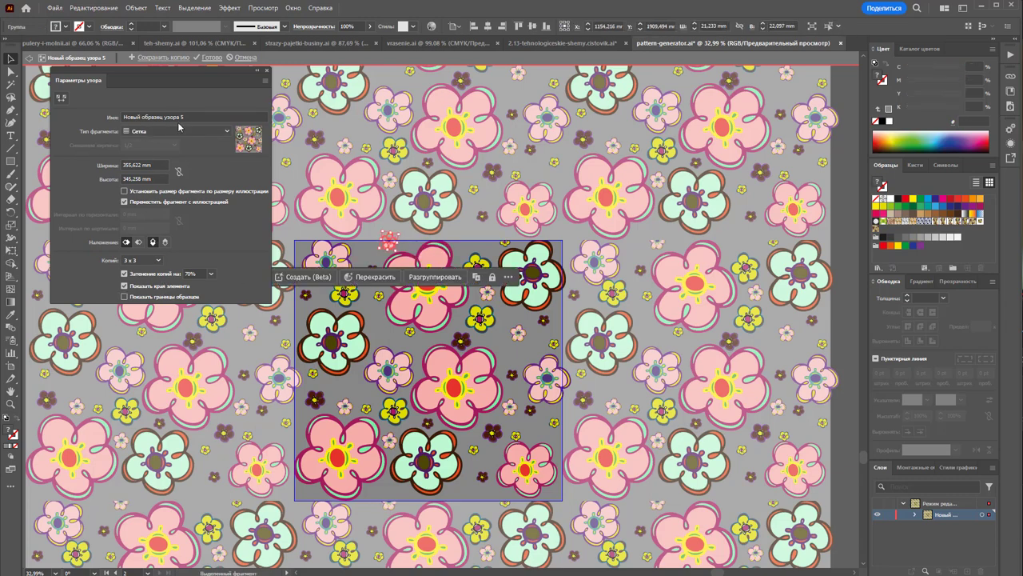
Step: Hide the tile edge, leave swatch bounds off, and size the tile to the art with 0 mm spacing
click(168, 288)
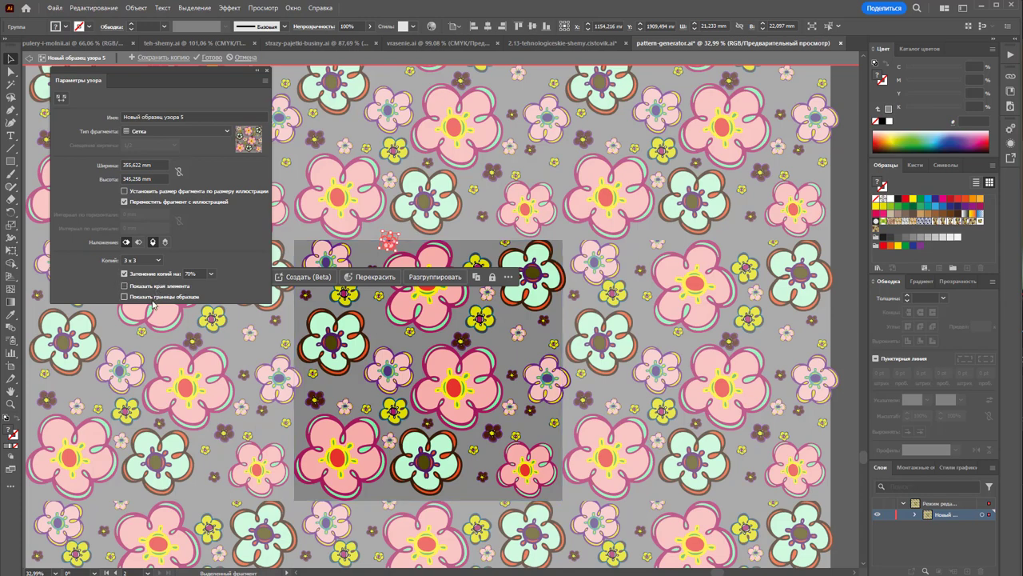
click(152, 299)
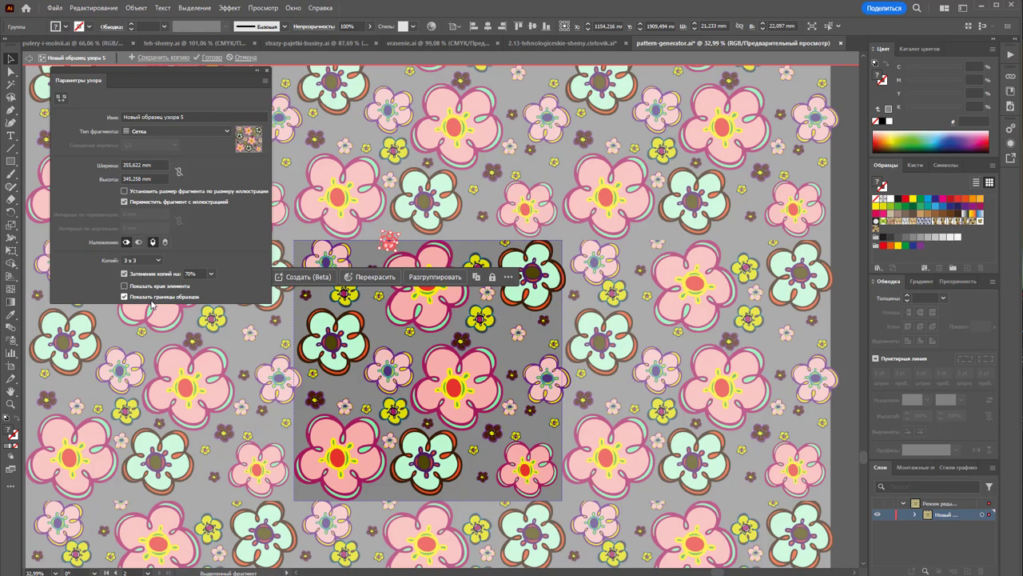
click(150, 296)
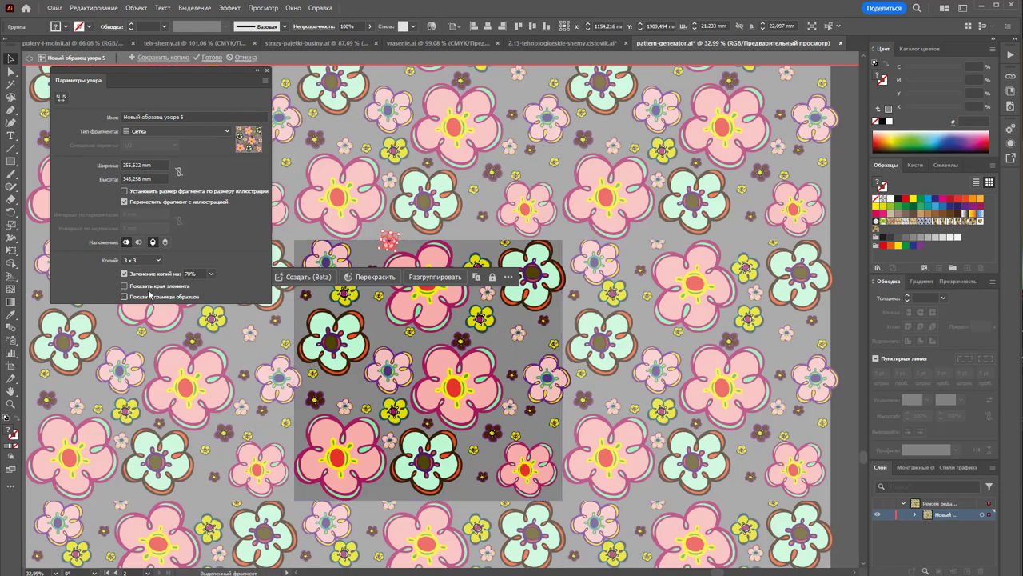
click(148, 193)
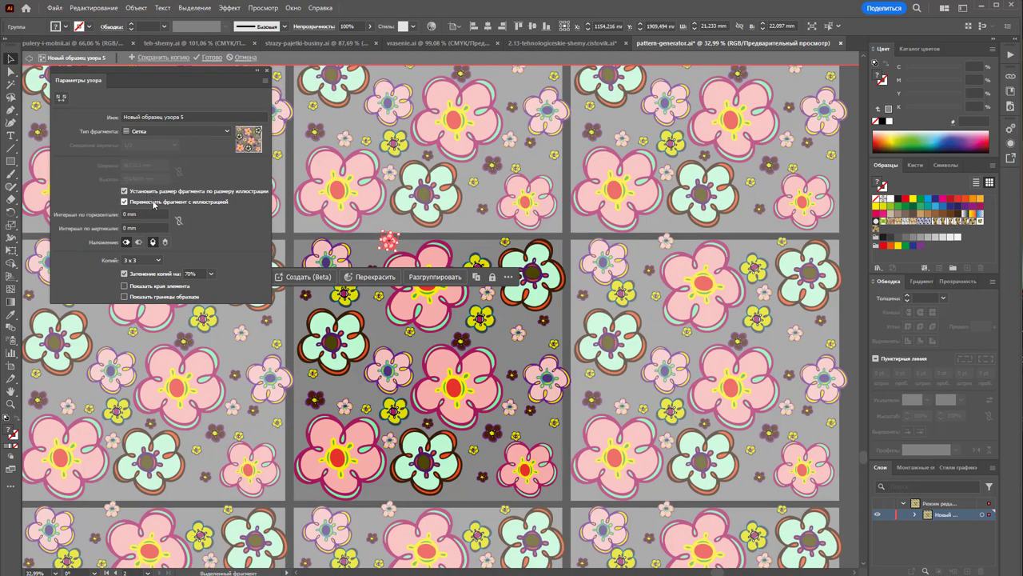
Step: Enlarge the gray tile background to 376.144 × 365.2126 mm using its corner handles
click(370, 245)
drag(294, 239, 287, 233)
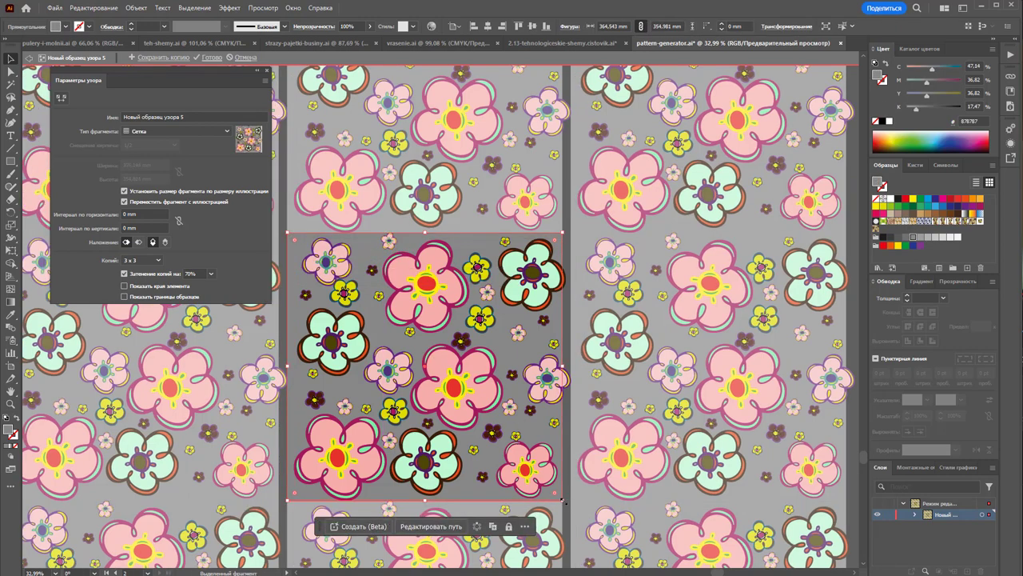
drag(562, 500, 574, 509)
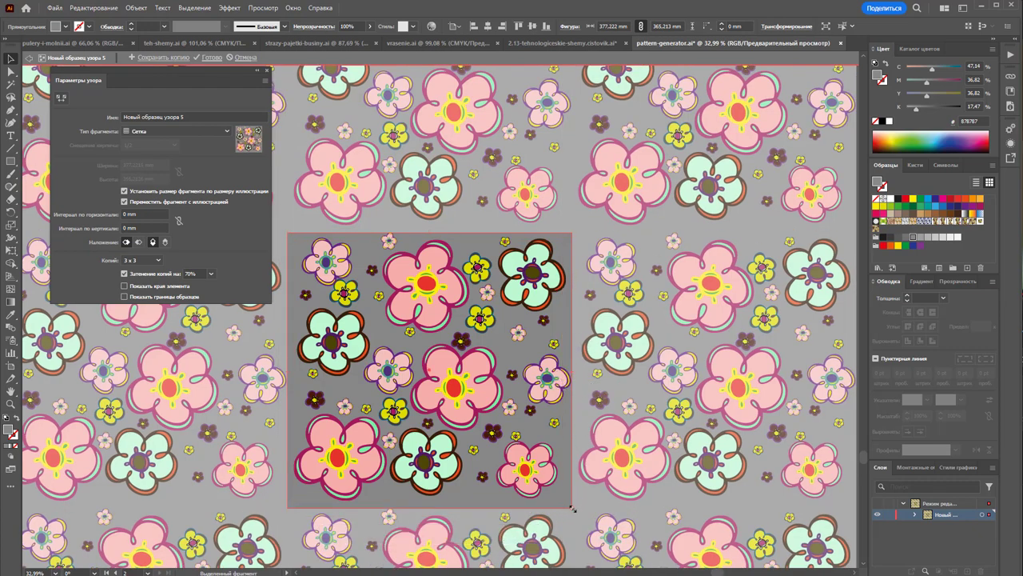
mouse_move(571, 507)
mouse_down()
mouse_move(562, 509)
mouse_move(570, 509)
mouse_up()
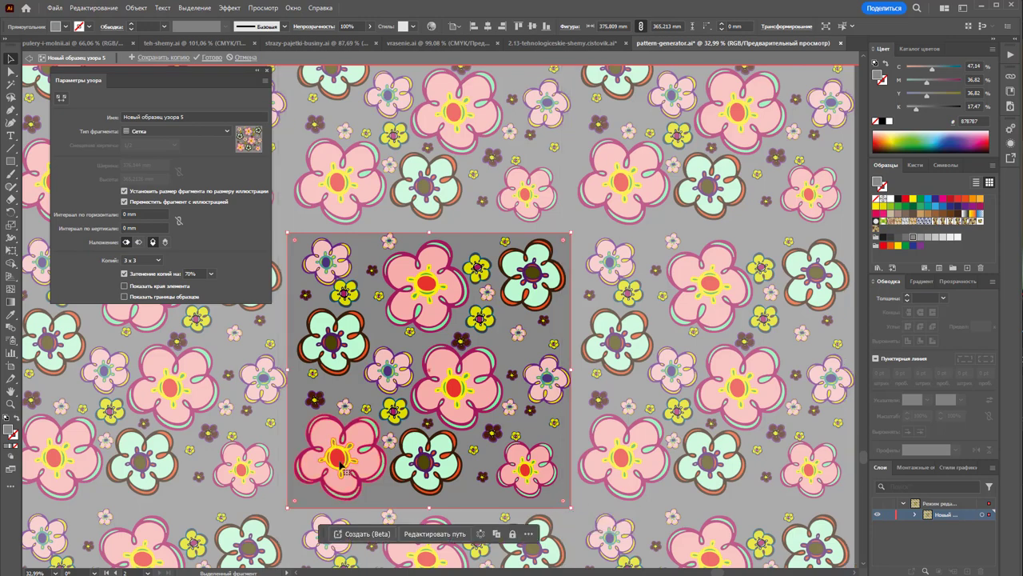
Step: Turn off Size Tile to Art and reposition the two pink flowers to close gaps
drag(341, 463, 371, 518)
key(ctrl+z)
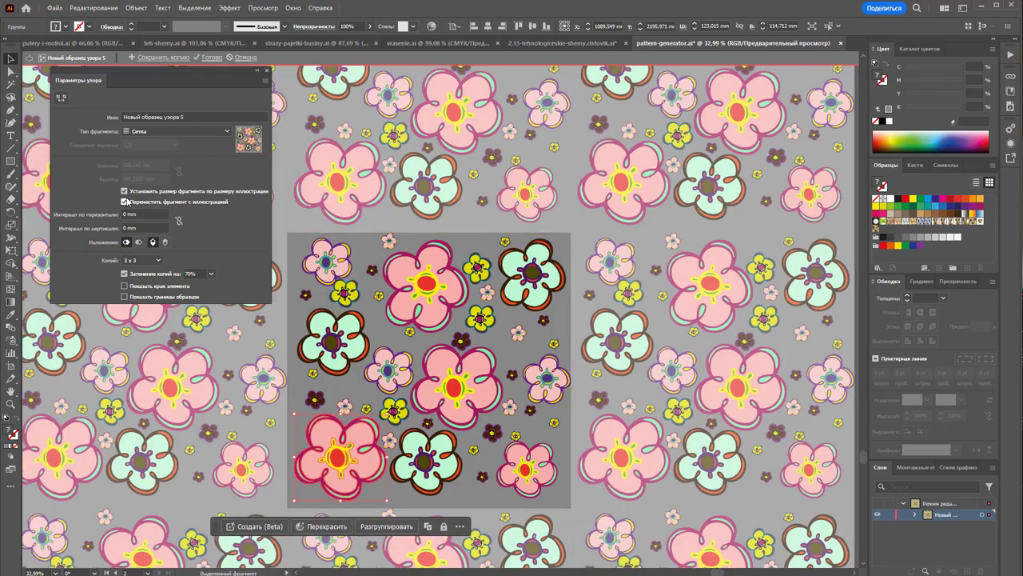
click(124, 192)
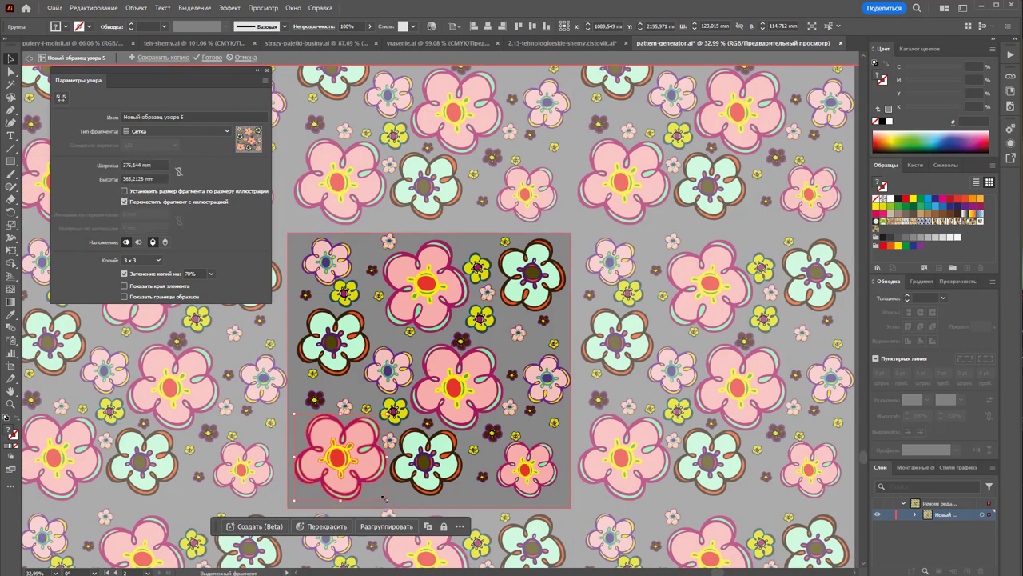
mouse_move(345, 469)
mouse_down()
mouse_move(334, 474)
mouse_move(342, 492)
mouse_up()
key(ctrl+a)
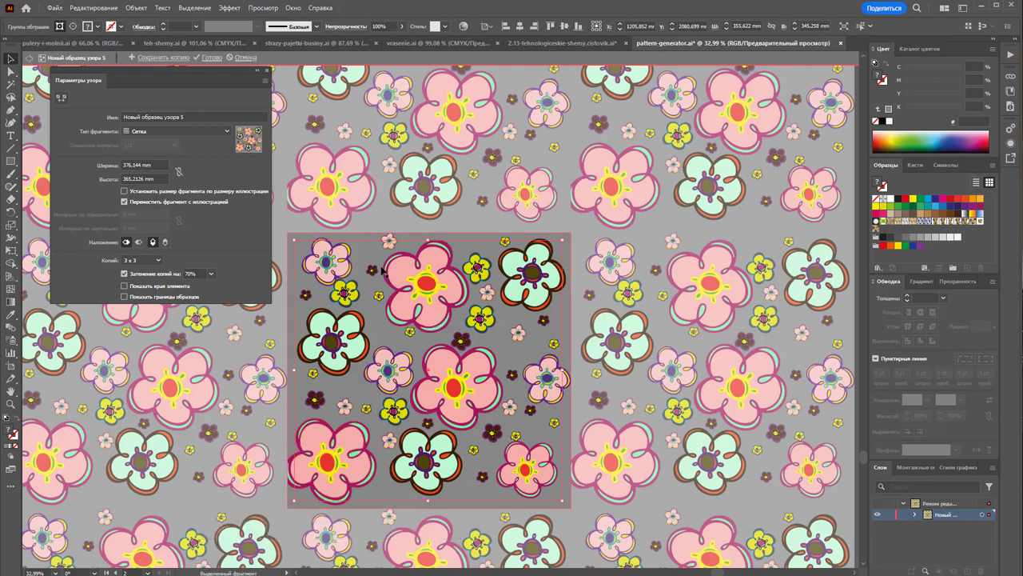
click(388, 239)
mouse_move(389, 239)
mouse_down()
mouse_move(381, 235)
mouse_move(437, 253)
mouse_up()
click(571, 326)
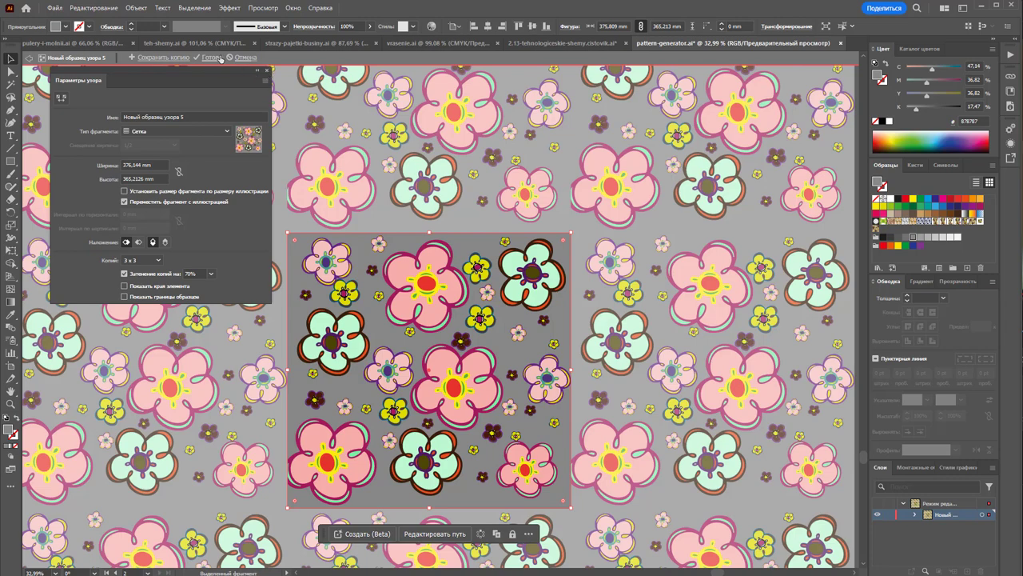
Step: Finish pattern editing and save the flower pattern swatch
click(212, 57)
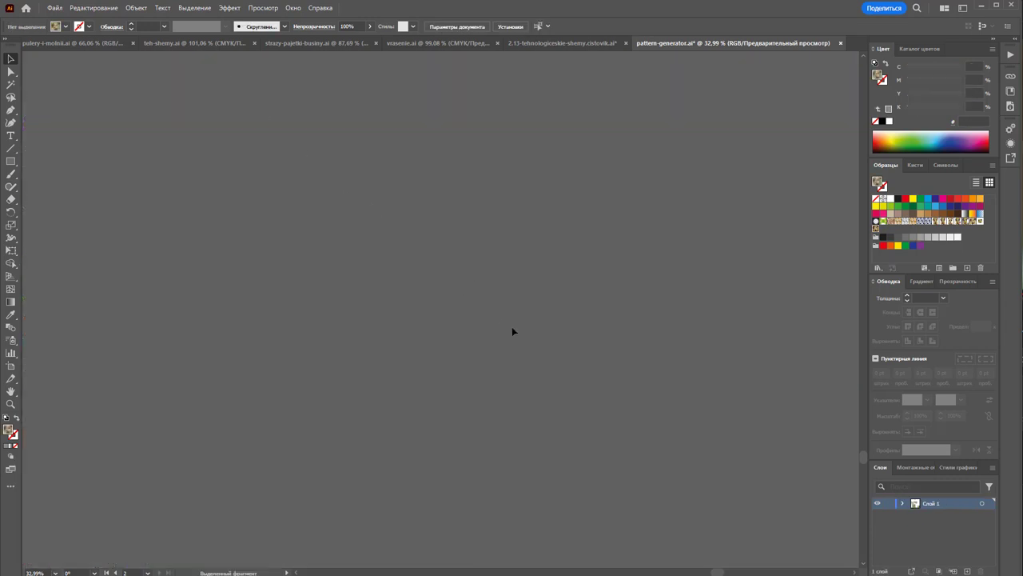
scroll(521, 369, up, 5)
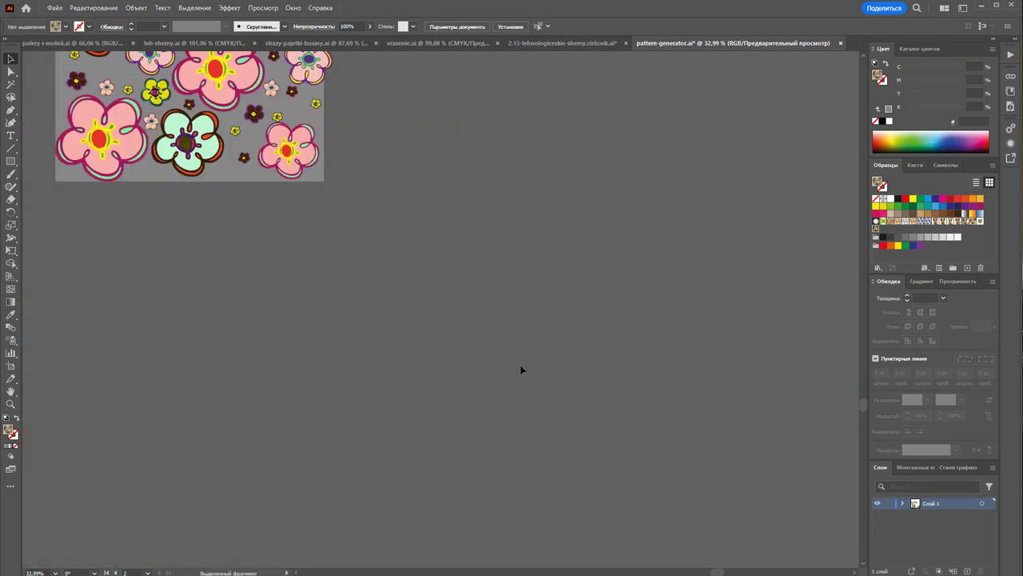
scroll(521, 367, up, 5)
scroll(520, 368, up, 2)
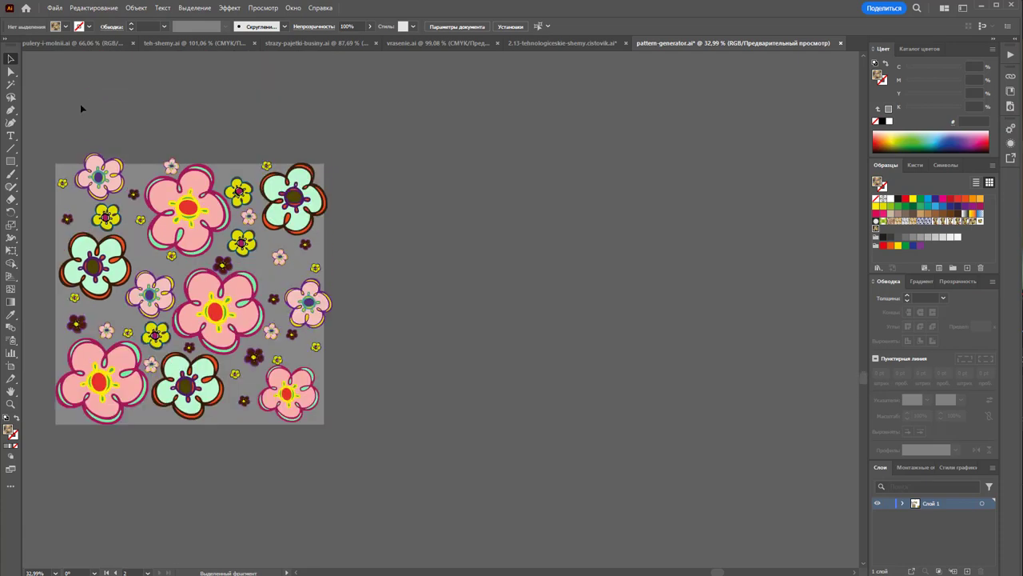
Step: Create a new blank Print document, then select all tile artwork in pattern-generator.ai
click(55, 7)
click(68, 17)
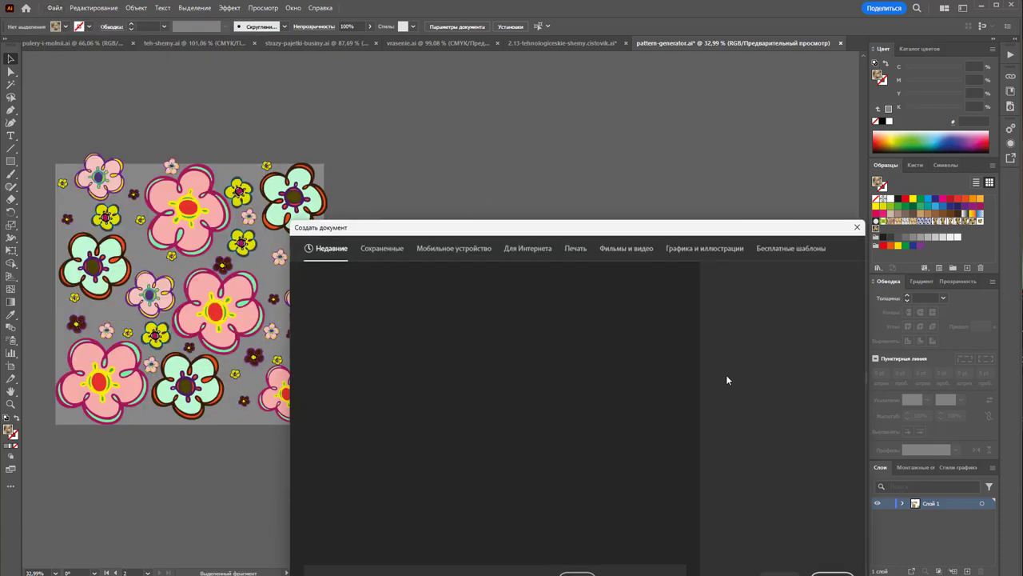
drag(639, 232, 618, 180)
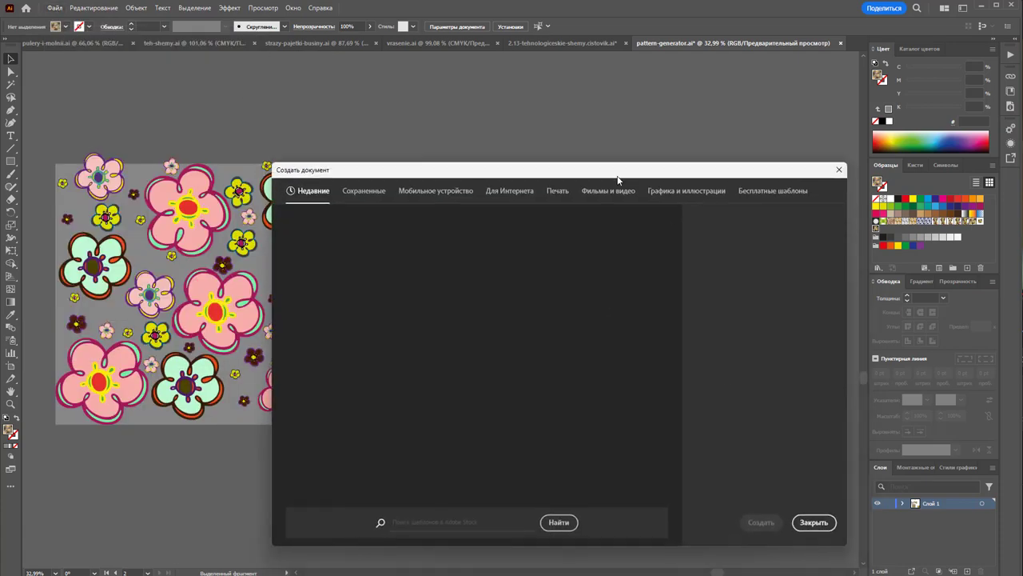
click(559, 197)
click(759, 523)
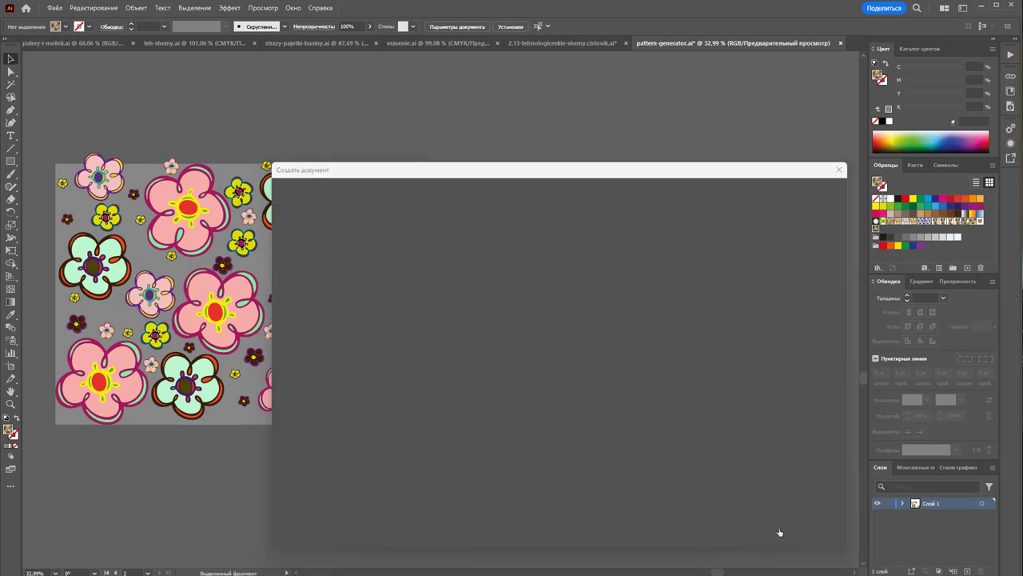
click(579, 40)
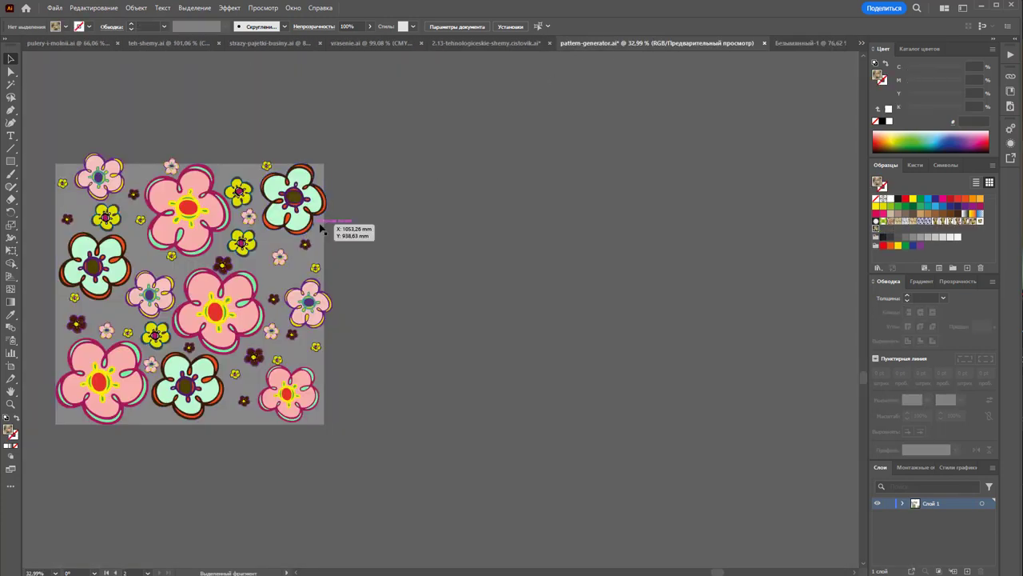
key(ctrl+a)
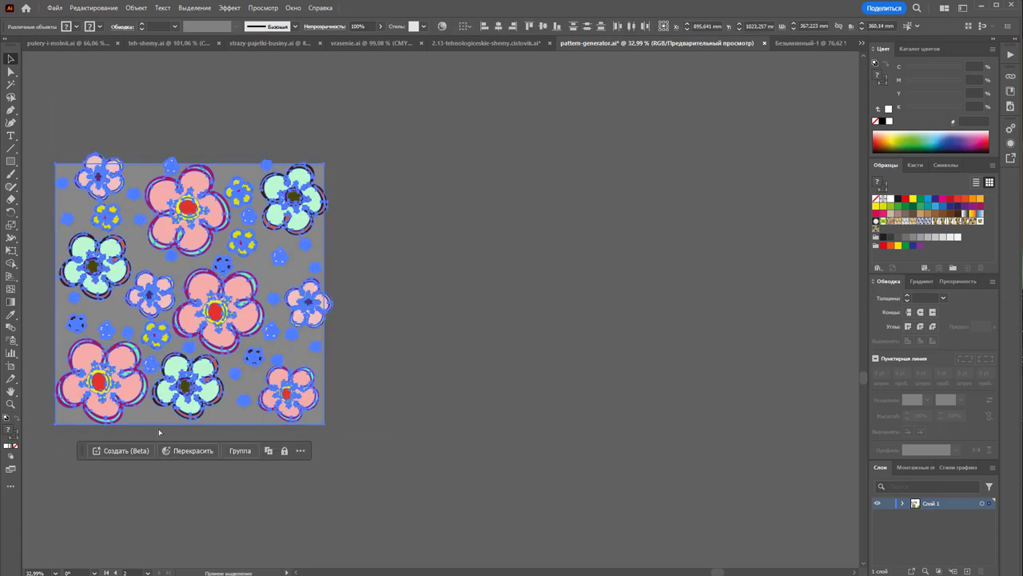
Step: Paste the flower artwork into Безымянный-1, scaled down and centred on the artboard
key(v)
click(793, 47)
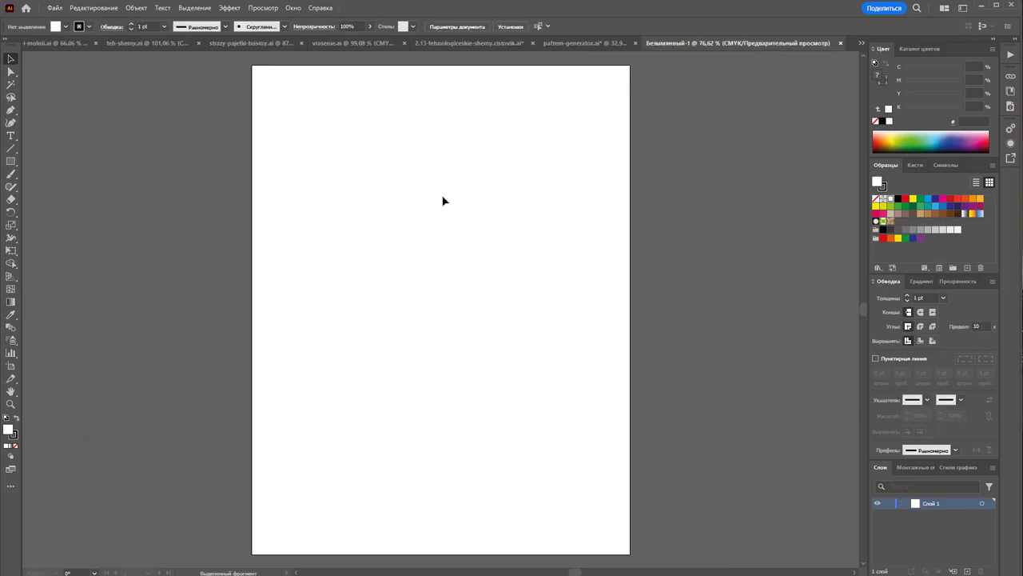
key(ctrl+v)
drag(490, 254, 450, 367)
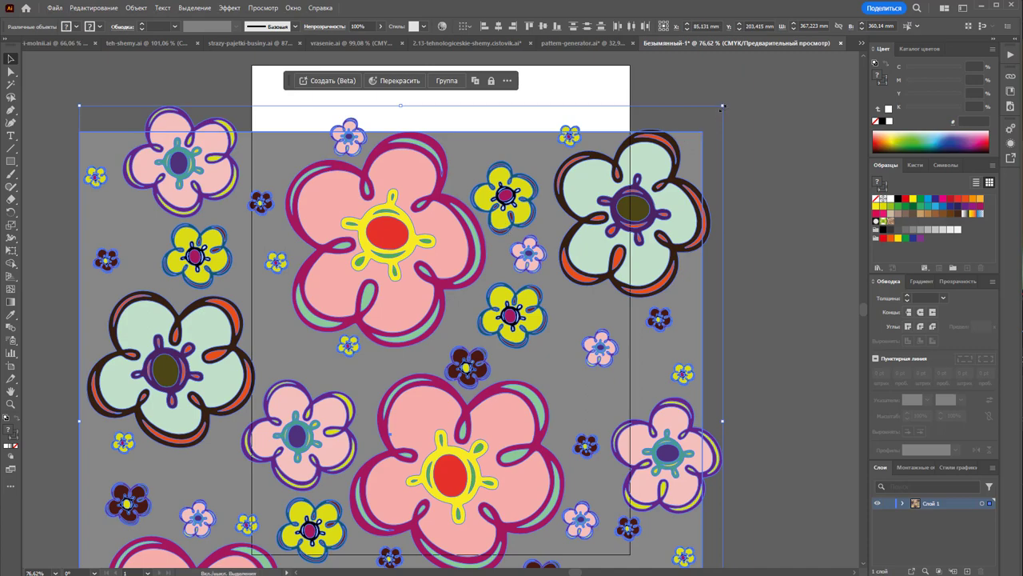
drag(722, 105, 613, 290)
drag(479, 392, 534, 290)
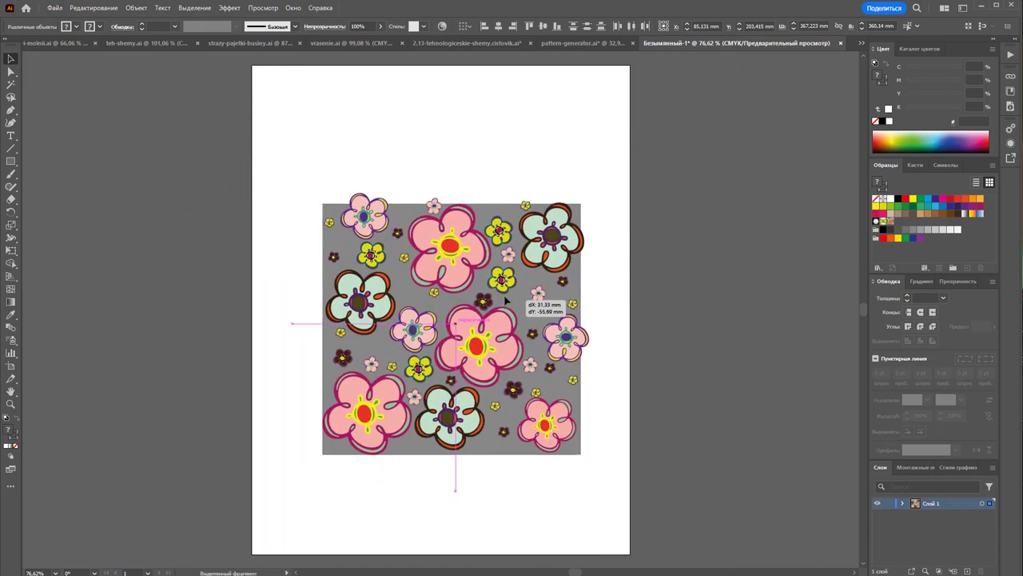
Step: Ungroup the central pink flower, after undoing a trial move of the mint flower
click(666, 275)
mouse_move(548, 255)
mouse_down()
mouse_move(648, 219)
mouse_move(559, 233)
mouse_move(638, 225)
mouse_up()
right_click(594, 237)
click(639, 387)
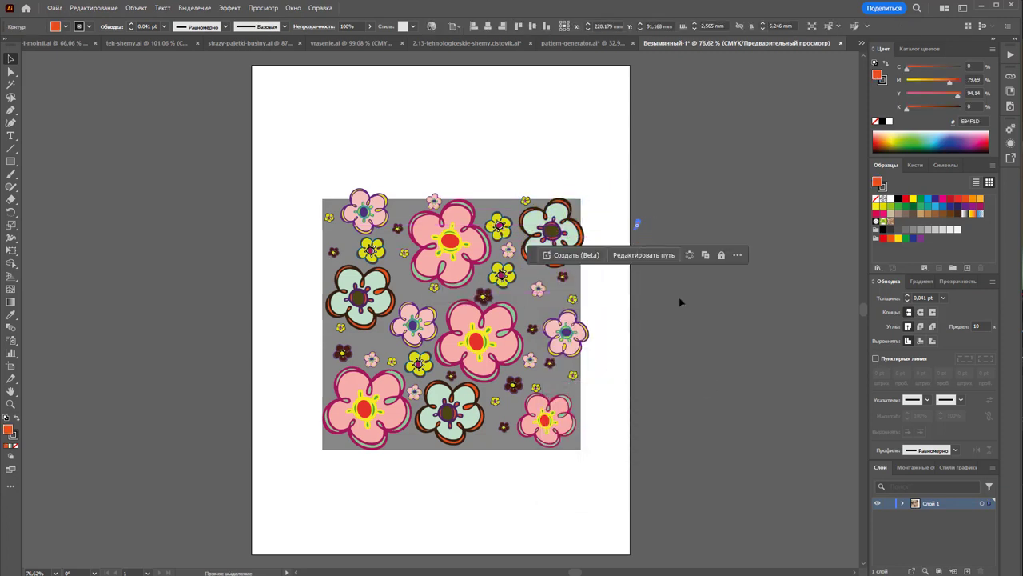
key(ctrl+z)
click(485, 334)
right_click(491, 333)
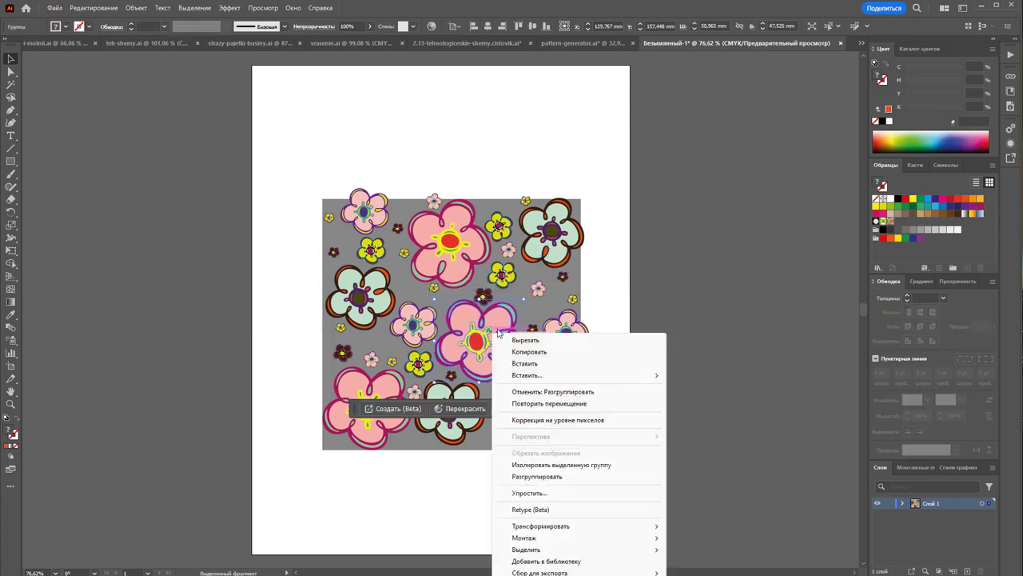
click(538, 476)
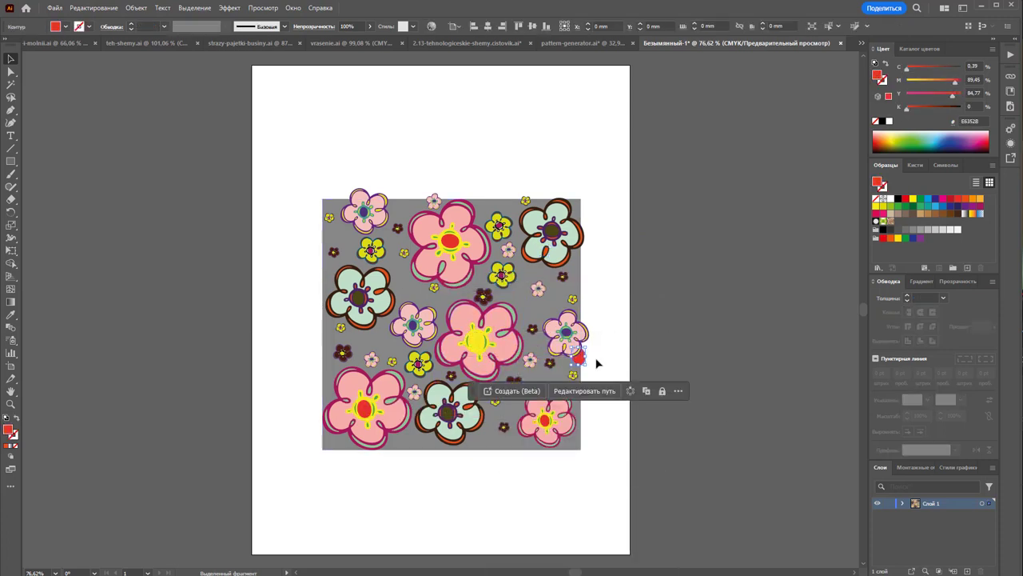
click(479, 342)
click(675, 343)
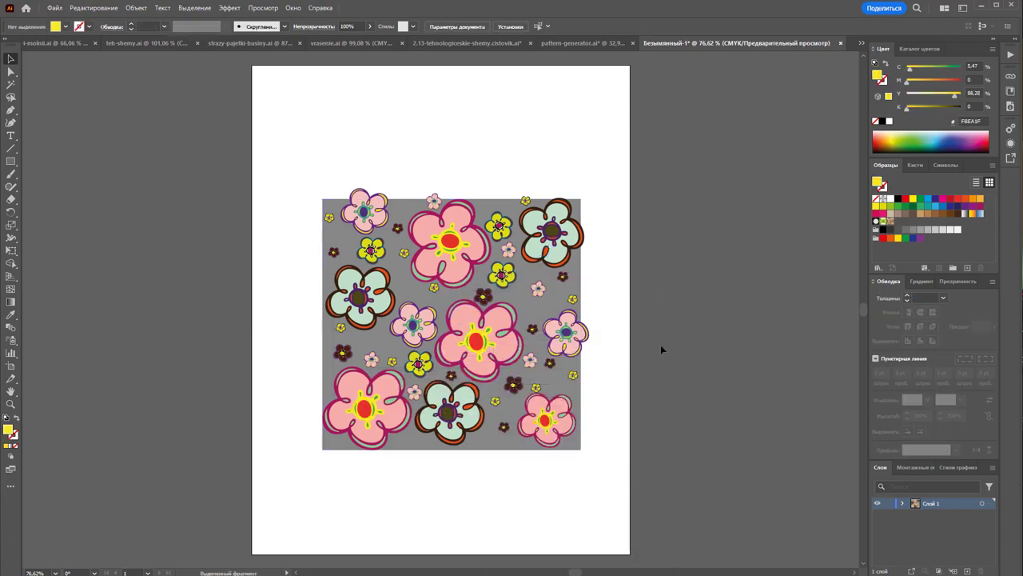
Step: Delete the gray background rectangle, leaving the flowers in their original place
click(585, 282)
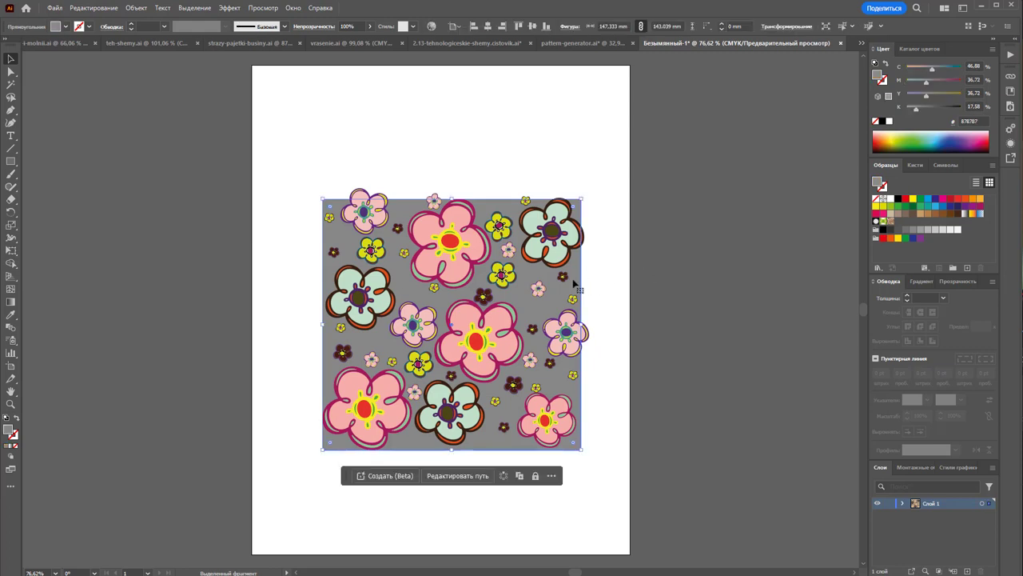
drag(573, 282, 772, 219)
key(Delete)
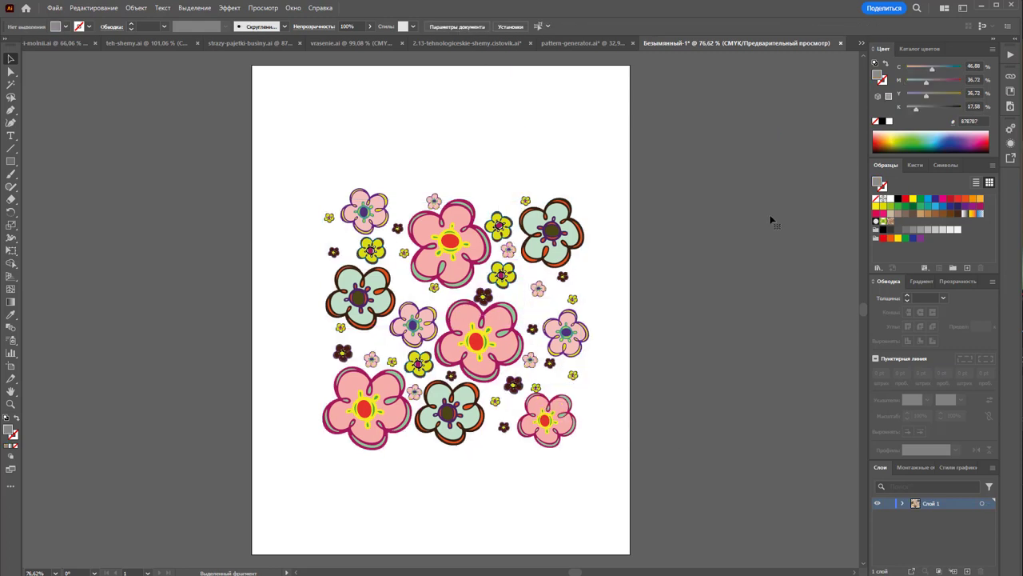
drag(641, 469, 285, 158)
drag(396, 307, 945, 254)
key(ctrl+z)
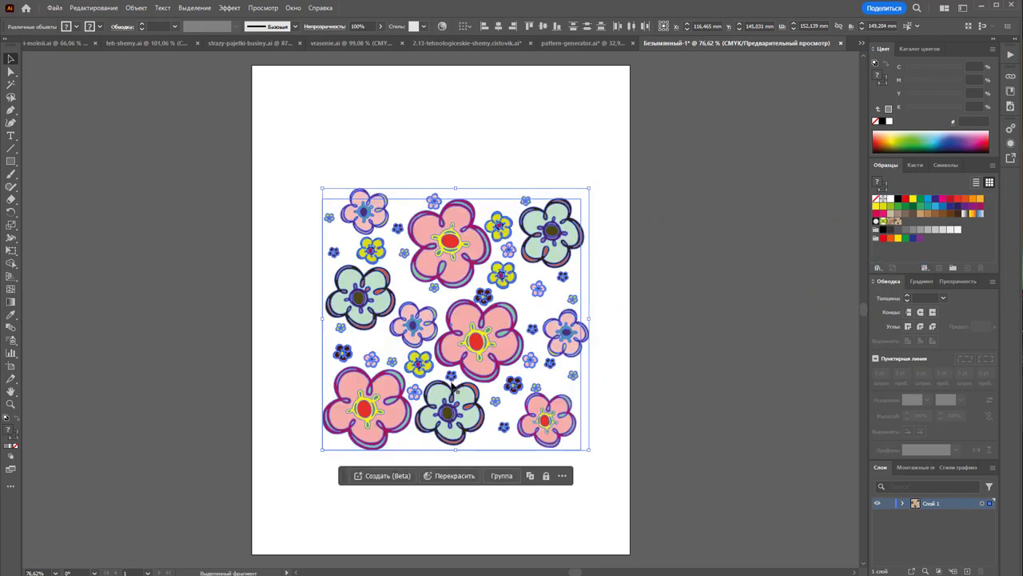
click(734, 329)
Step: Open the new flower pattern swatch in Pattern Edit mode
scroll(751, 324, down, 5)
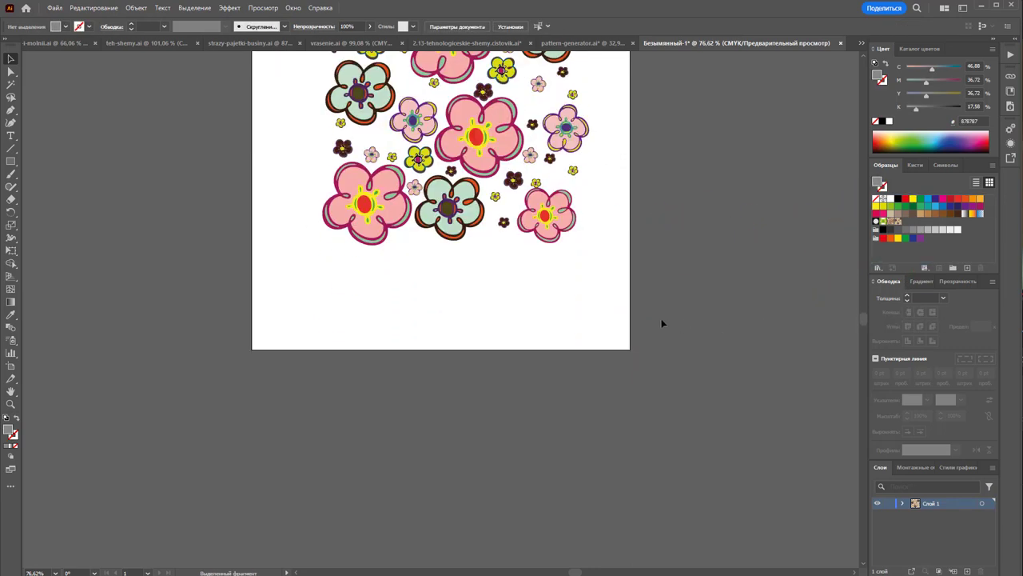
scroll(745, 302, down, 6)
double_click(895, 224)
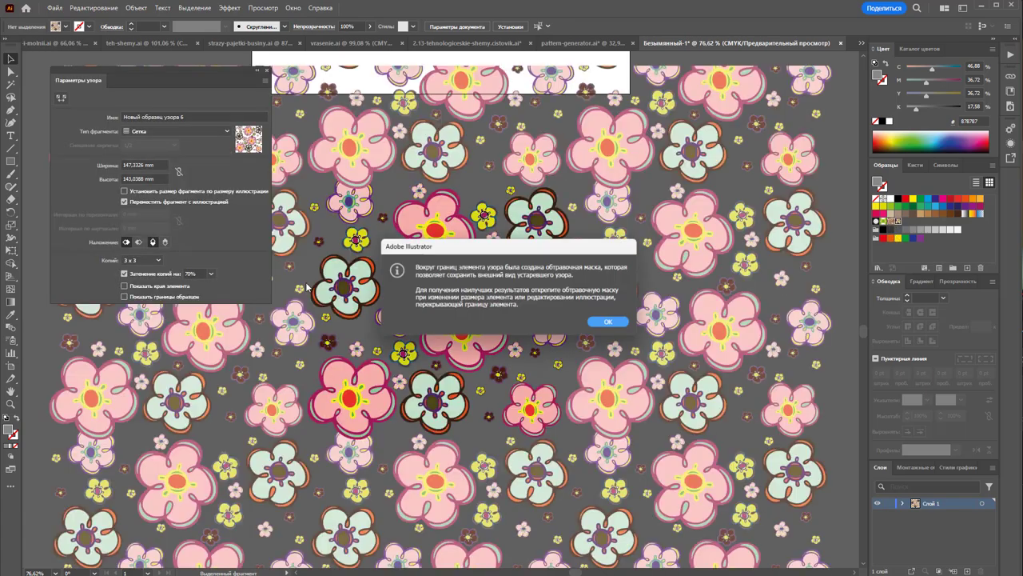
Step: Nudge the small yellow, teal and big pink flowers to new spots in the tile
click(610, 323)
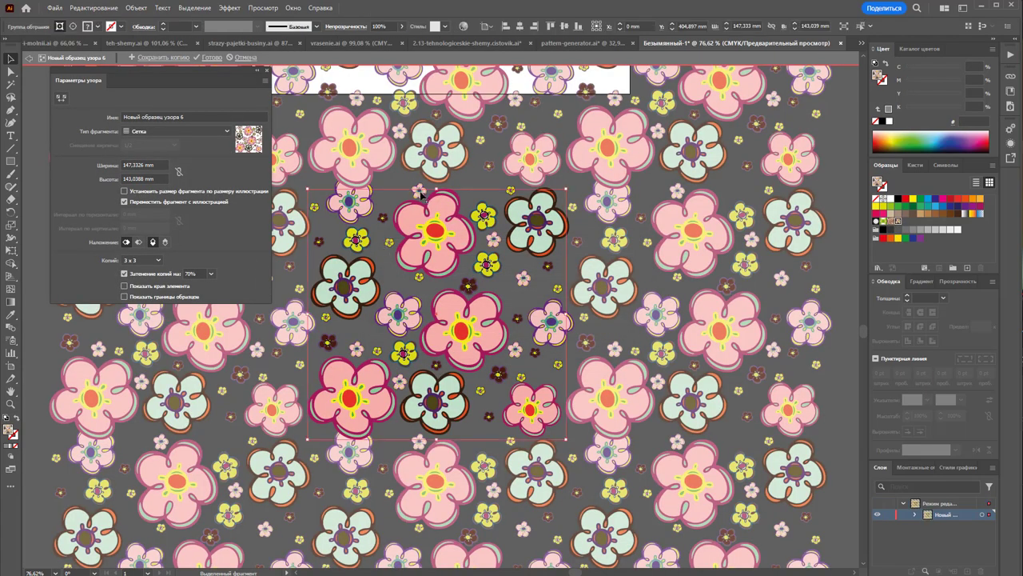
mouse_move(418, 192)
mouse_down()
mouse_move(404, 187)
mouse_move(484, 201)
mouse_up()
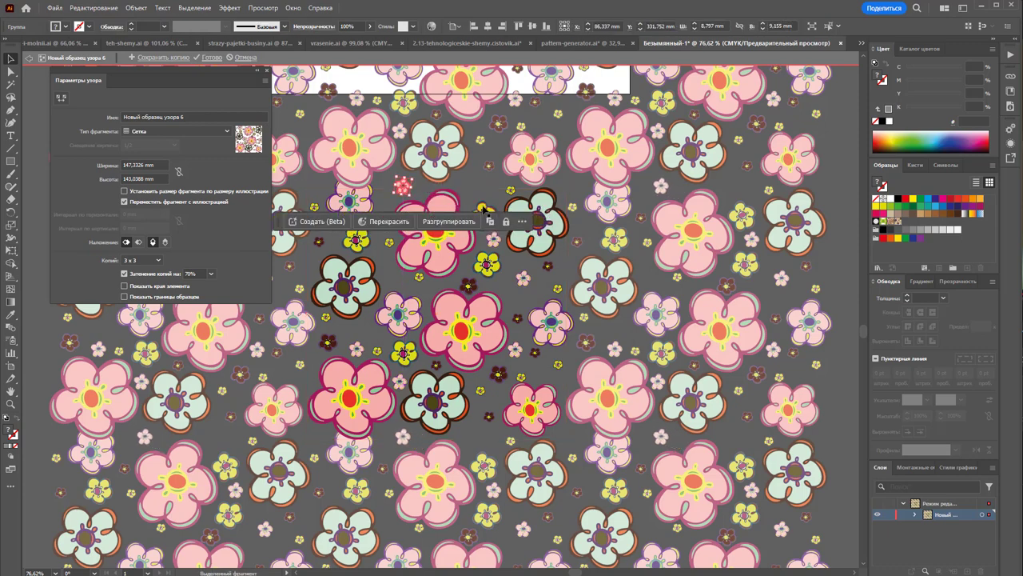
drag(362, 240, 357, 244)
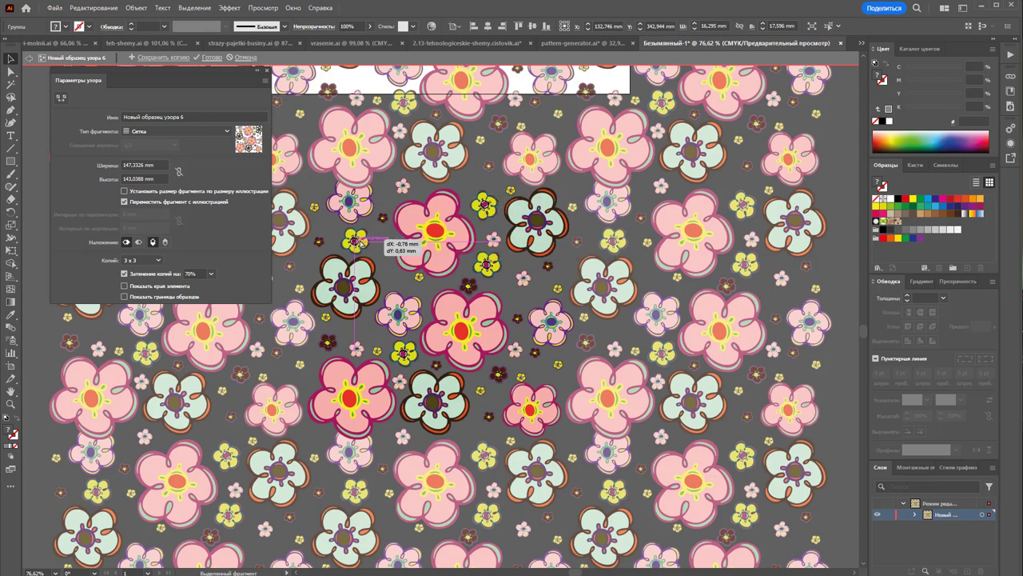
drag(357, 295, 358, 297)
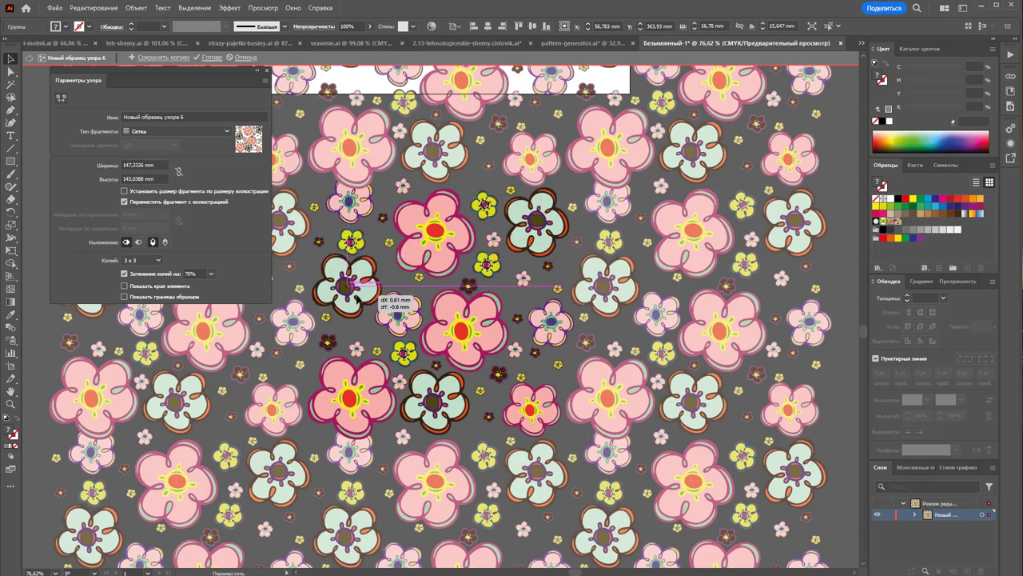
mouse_move(485, 325)
mouse_down()
mouse_move(485, 309)
mouse_move(501, 301)
mouse_move(466, 284)
mouse_up()
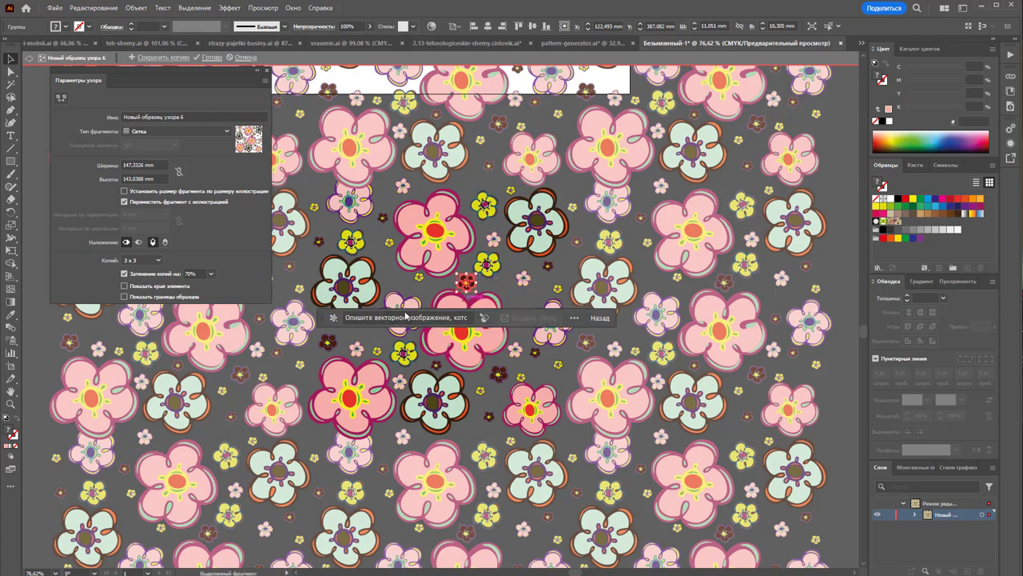
click(528, 293)
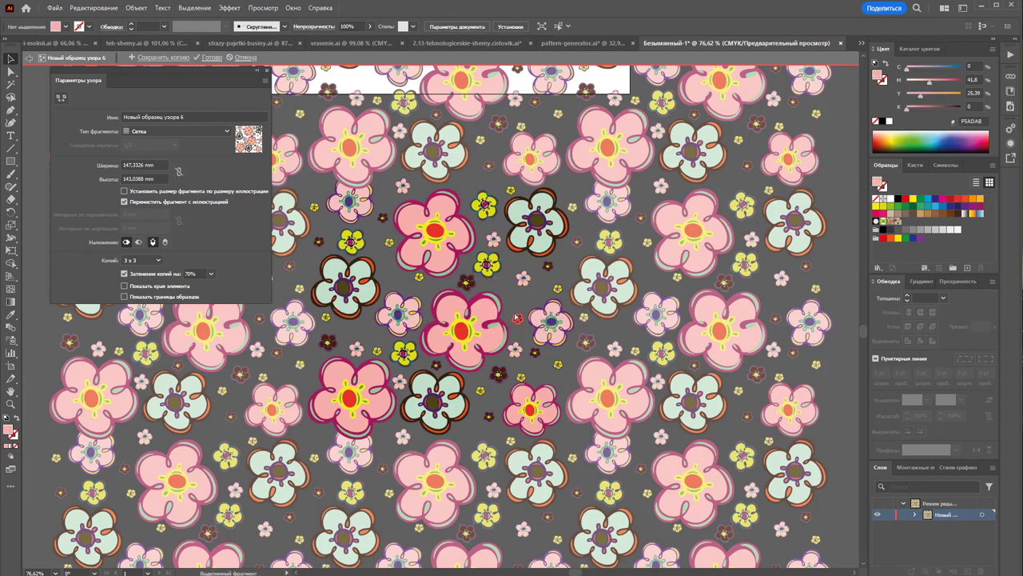
Step: Move a small flower up into a gap and rotate a tilted flower upright
drag(543, 330, 542, 323)
drag(551, 338, 550, 337)
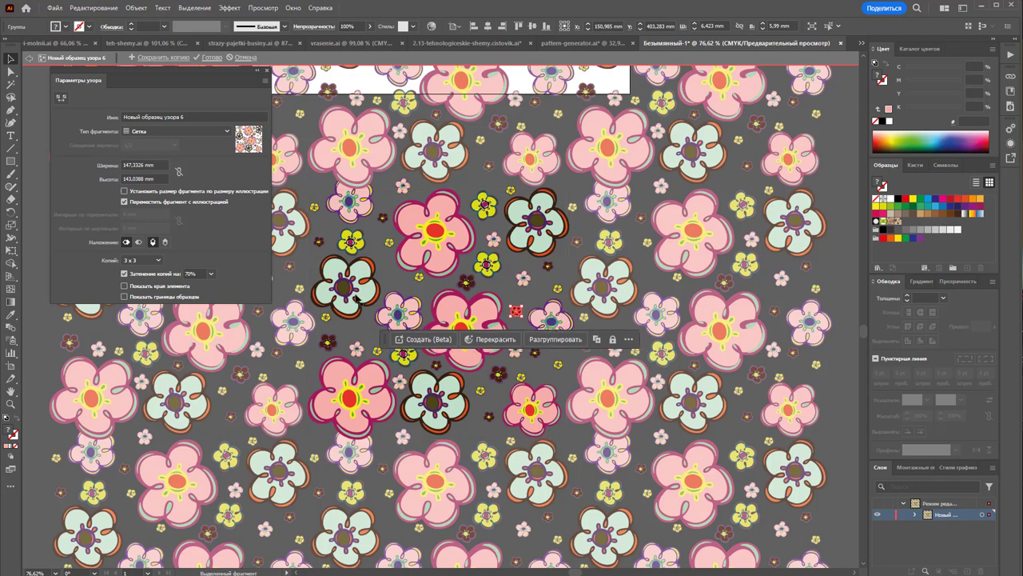
click(356, 210)
drag(367, 174, 374, 189)
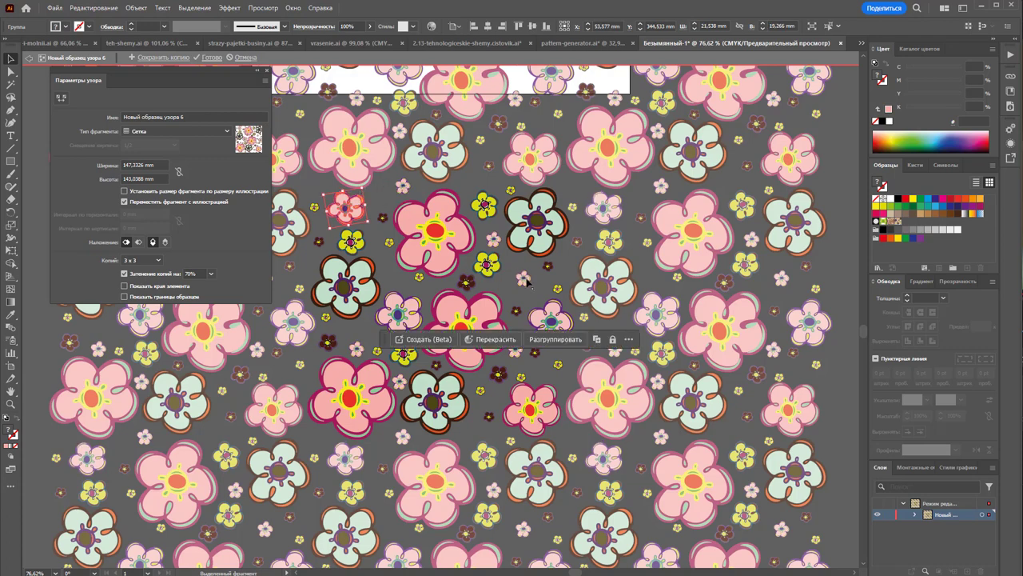
key(ctrl+shift+a)
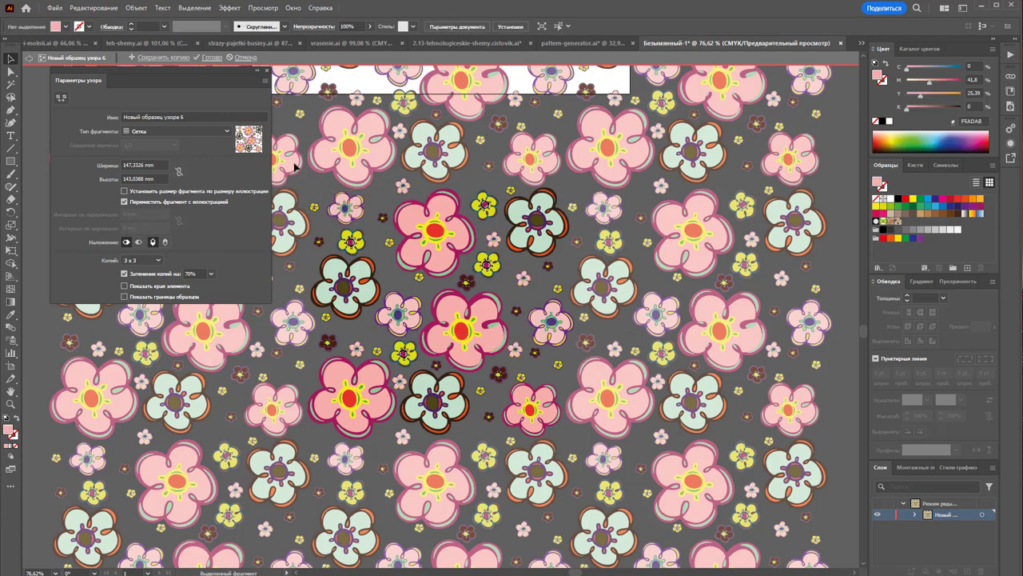
click(212, 57)
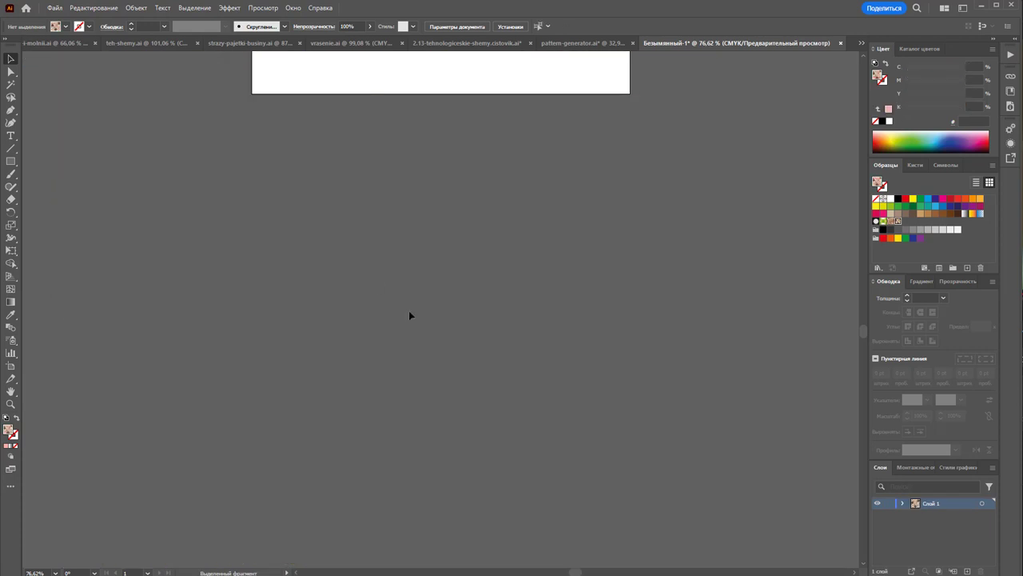
click(11, 161)
mouse_move(130, 106)
mouse_down()
mouse_move(701, 545)
mouse_move(675, 549)
mouse_up()
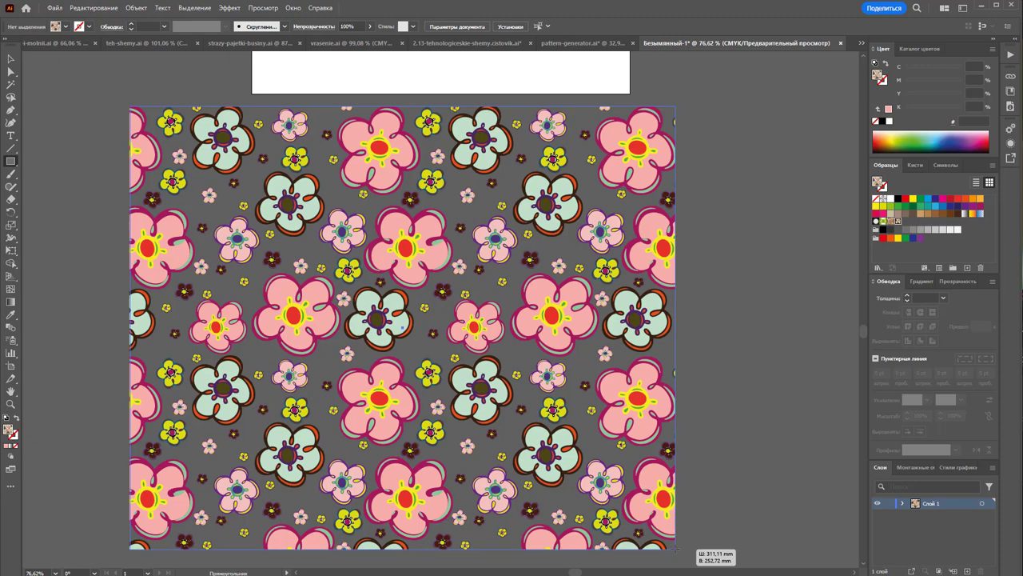
key(v)
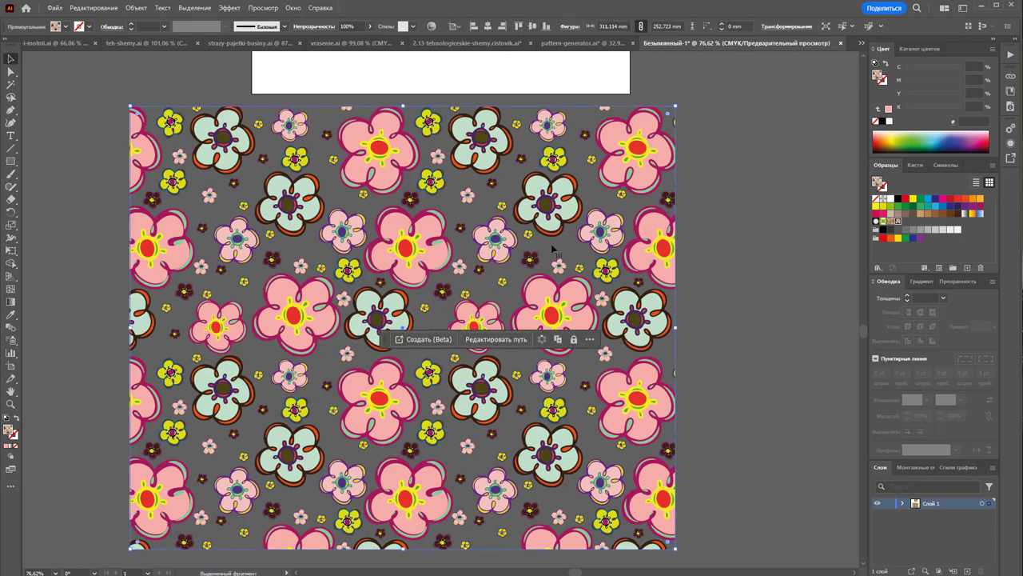
key(Delete)
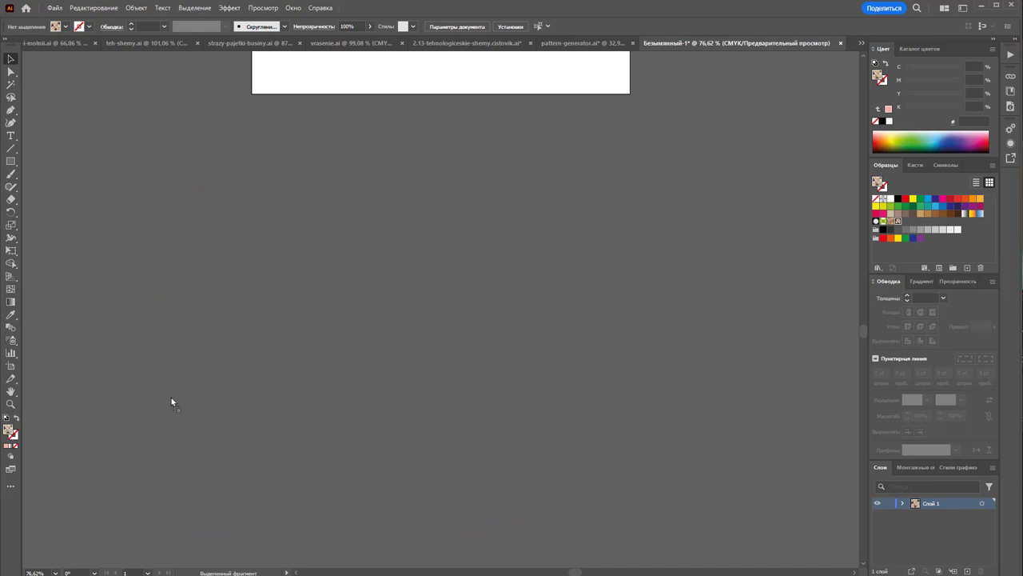
key(ctrl+z)
Step: Ungroup the restored flower artwork
click(438, 423)
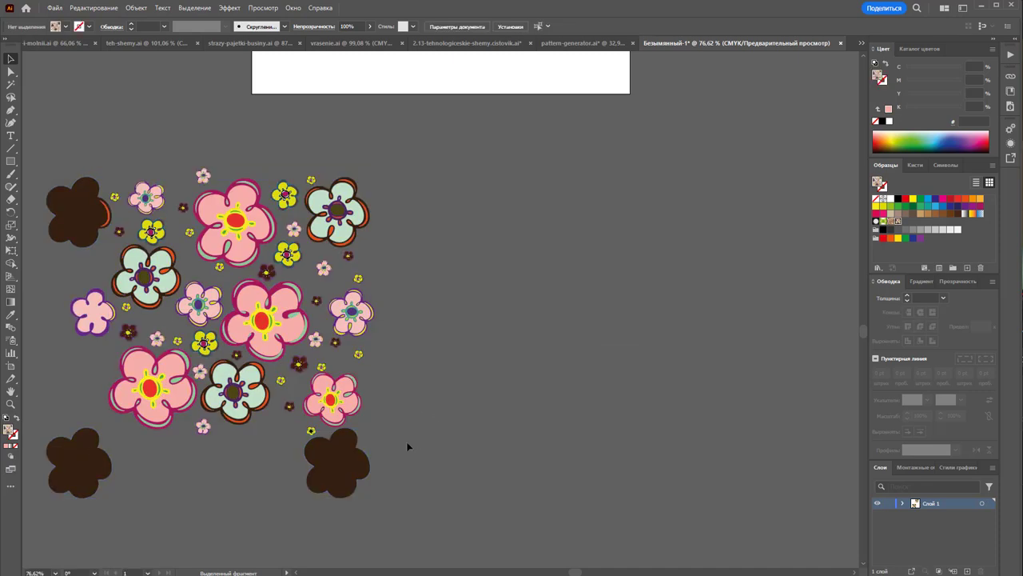
click(363, 430)
right_click(364, 430)
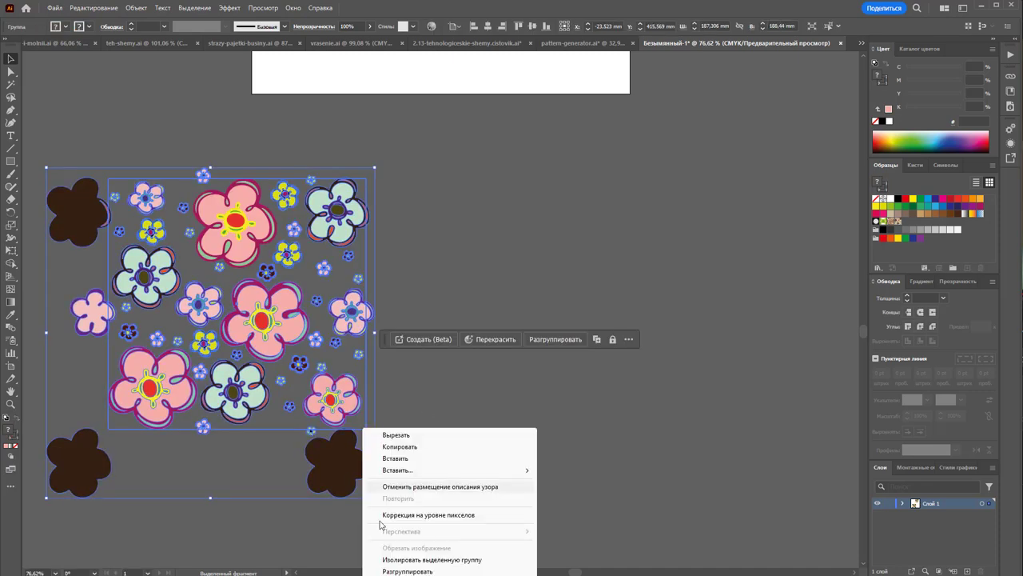
click(455, 486)
click(455, 484)
click(358, 432)
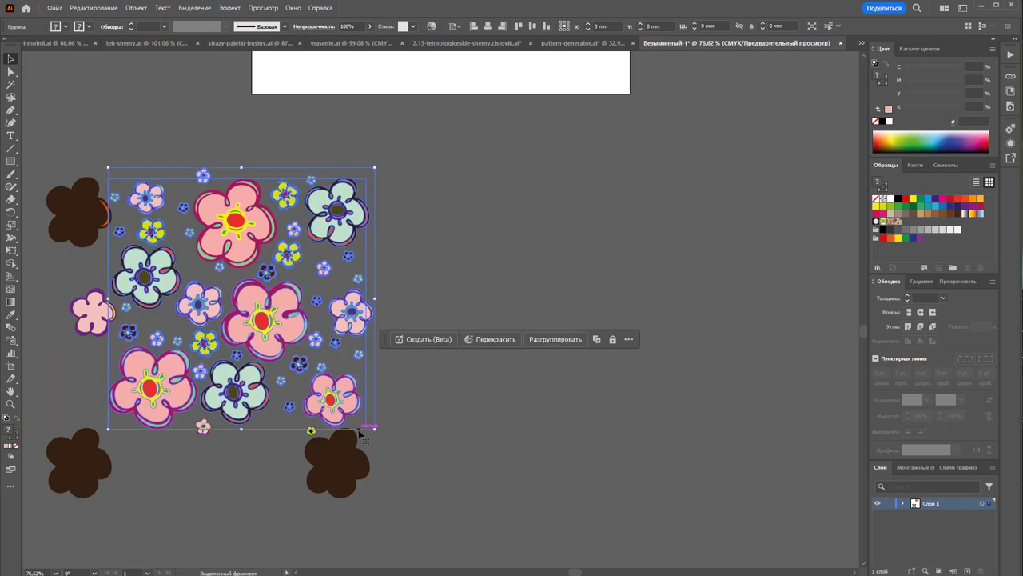
right_click(364, 397)
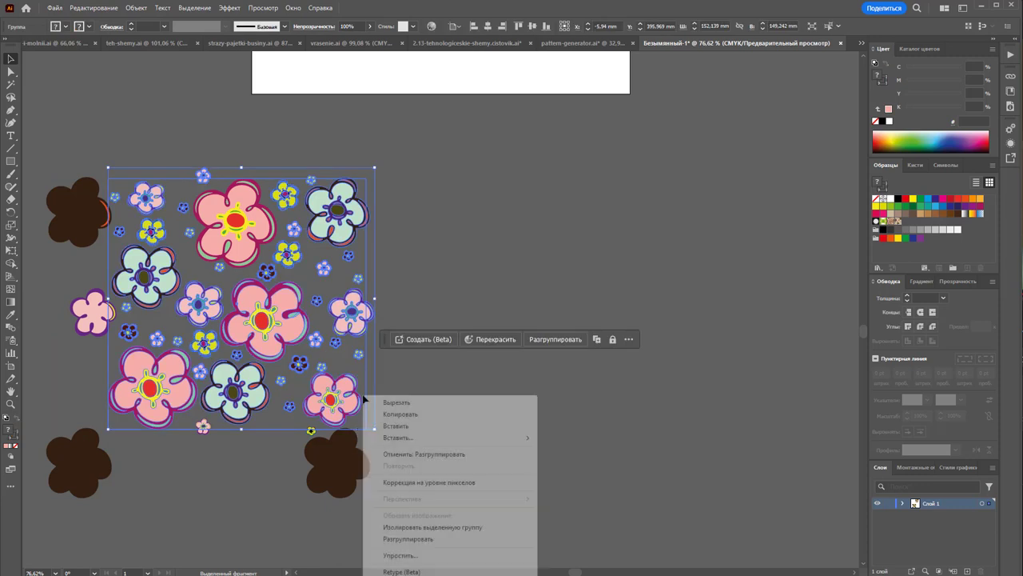
click(381, 538)
click(427, 456)
Step: Select the square clipping group and browse its Arrange stacking options
click(368, 399)
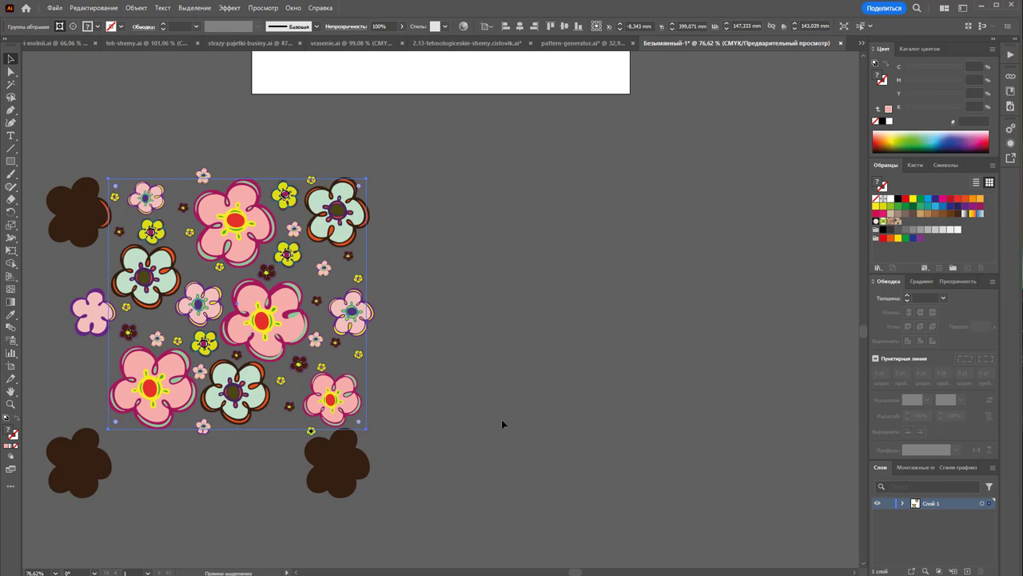
right_click(365, 361)
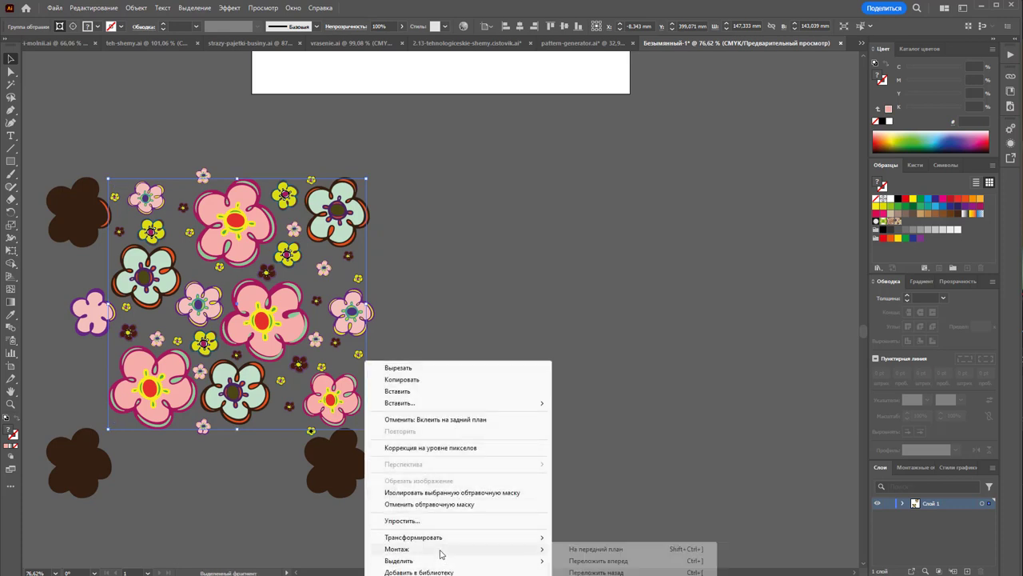
click(591, 550)
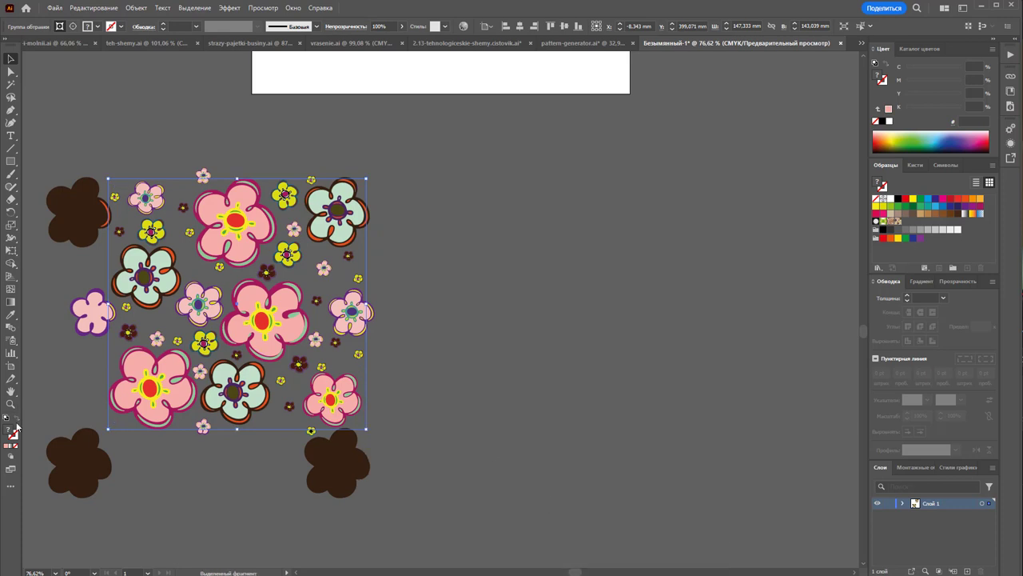
Step: Fill the clipping group with 50% grey, keeping the flower artwork's fill unchanged
click(921, 231)
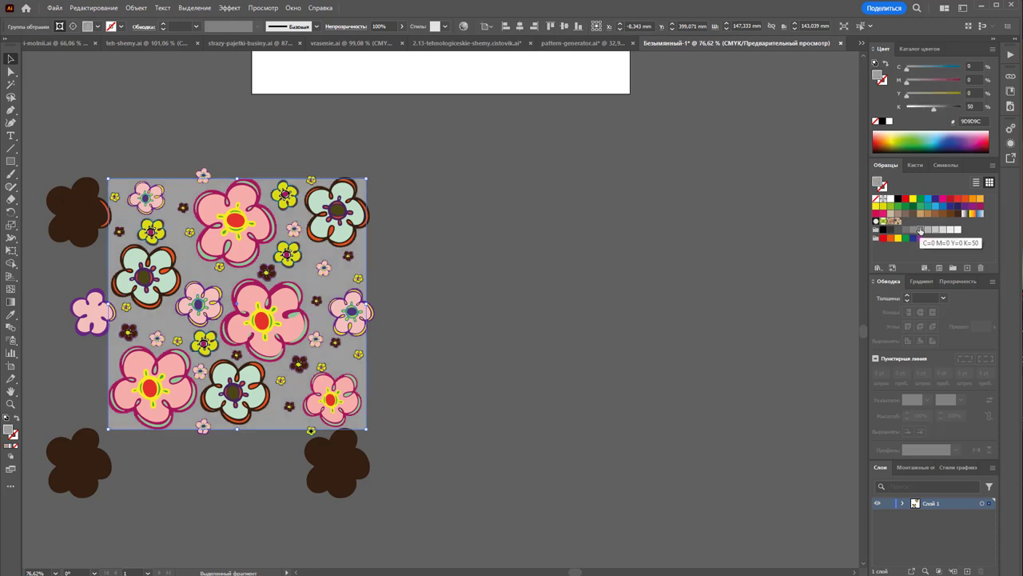
click(479, 248)
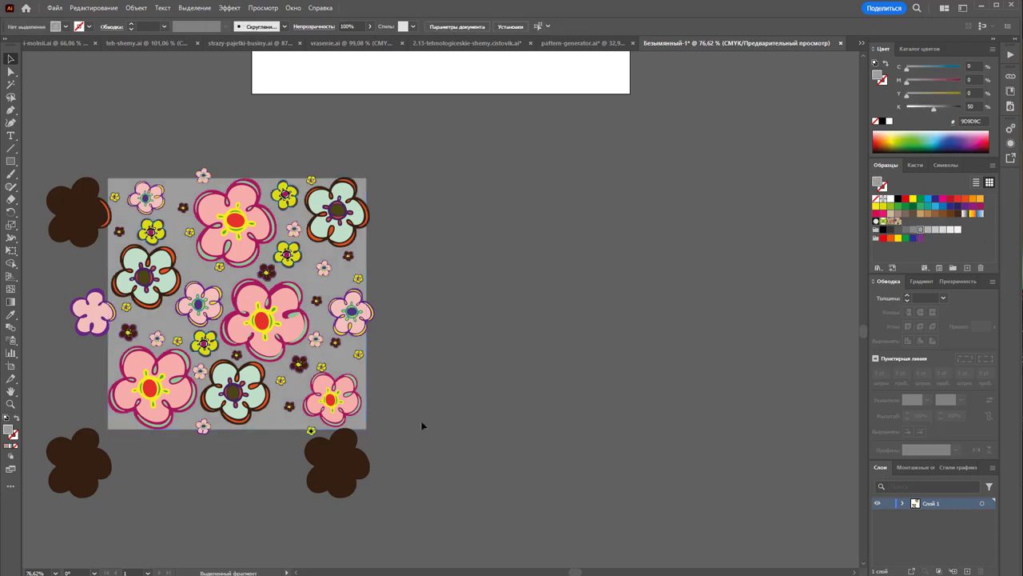
click(366, 427)
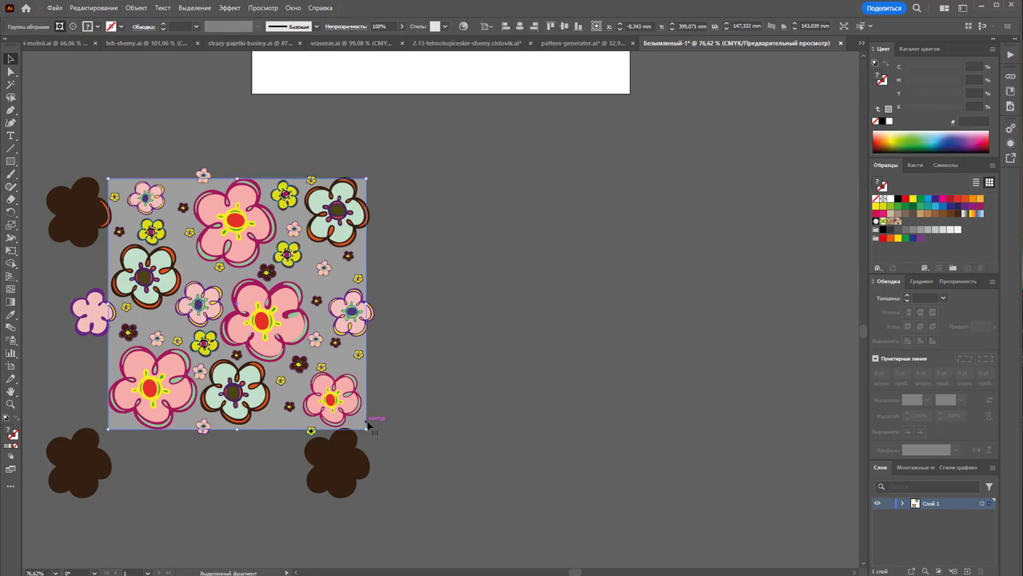
click(386, 419)
click(361, 428)
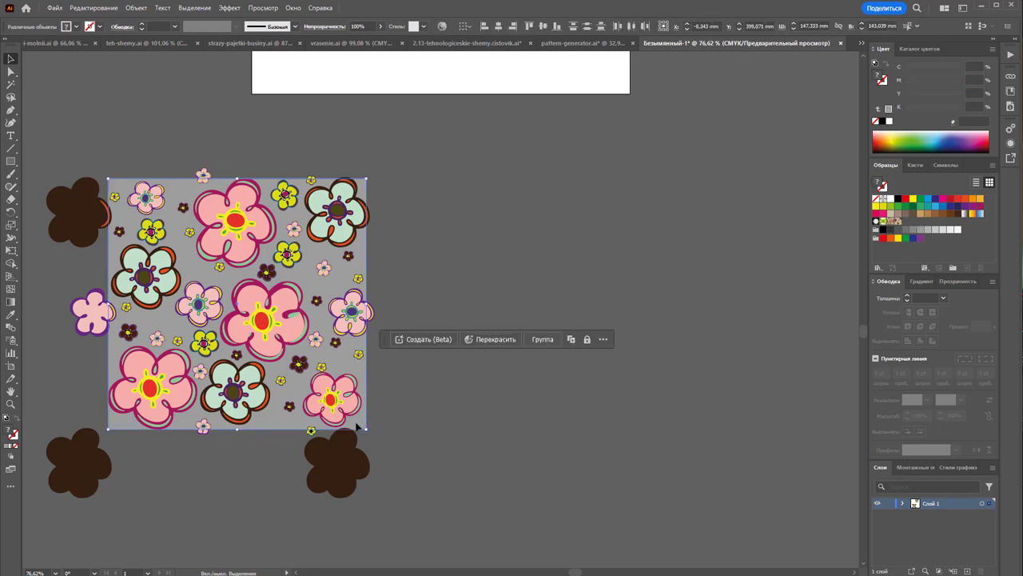
click(16, 447)
key(ctrl+z)
Step: Group all the tile artwork together, then ungroup it with Shift+Ctrl+G
key(ctrl+g)
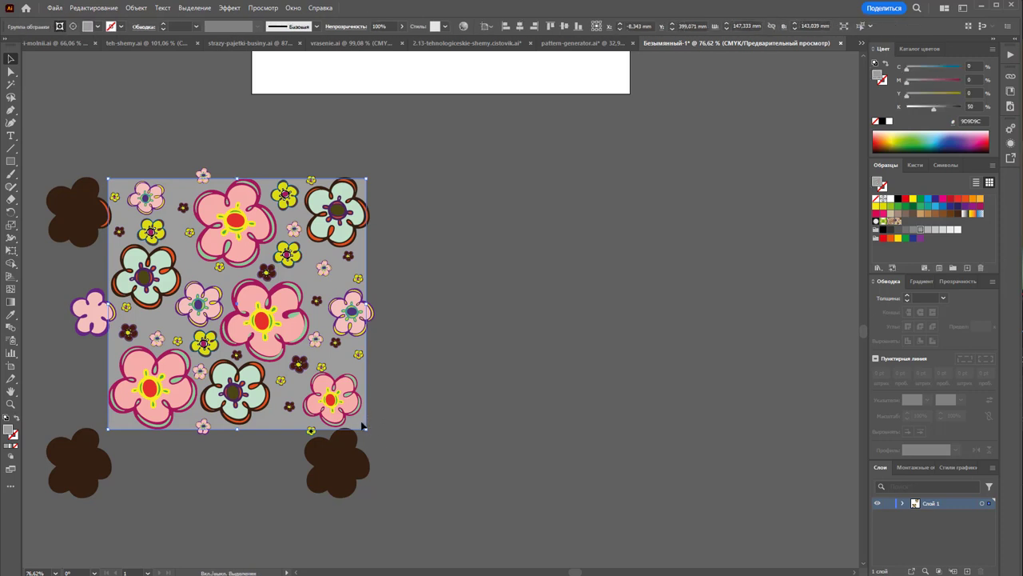
key(ctrl+shift+g)
click(14, 445)
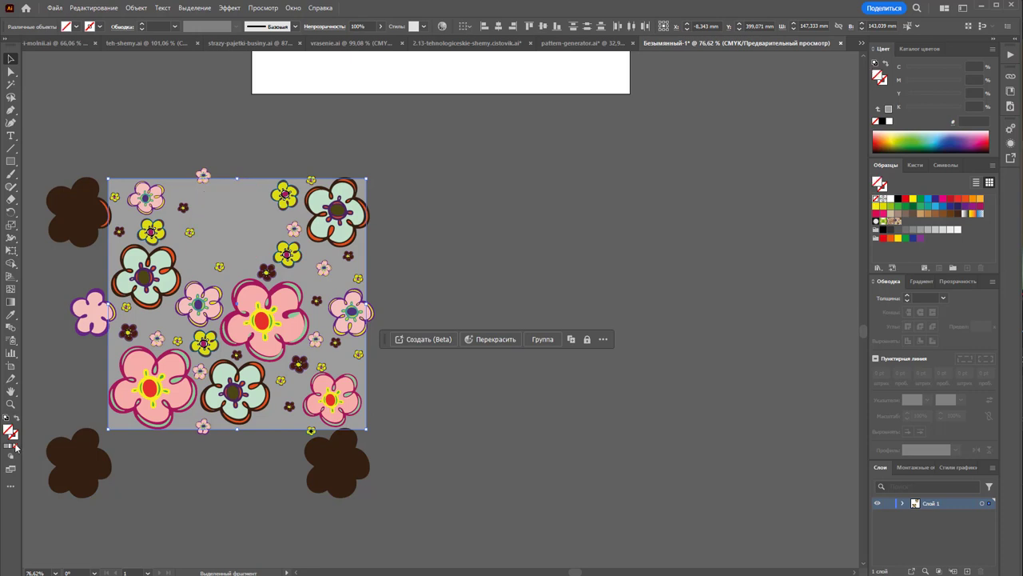
key(ctrl+z)
click(395, 412)
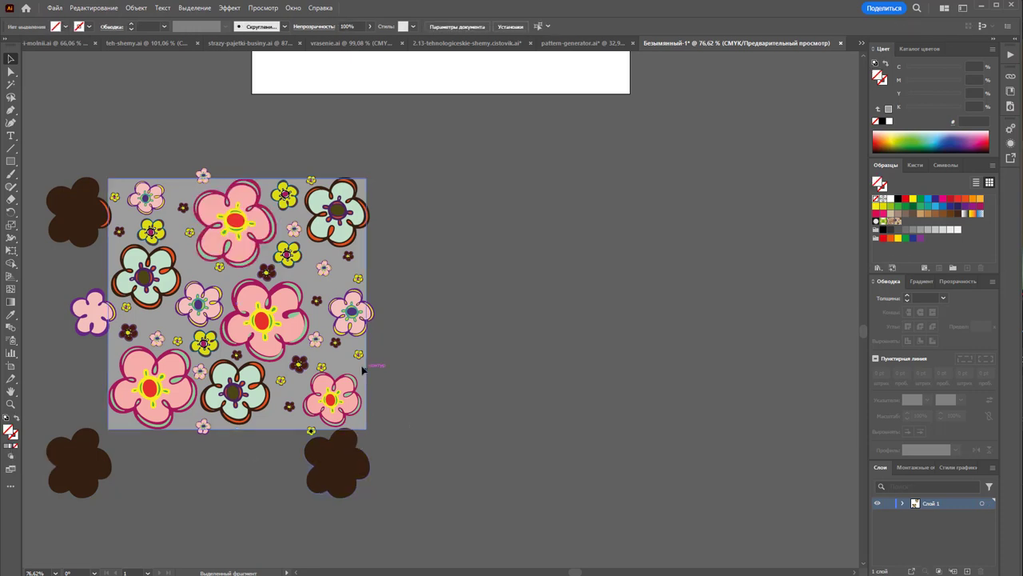
key(ctrl+a)
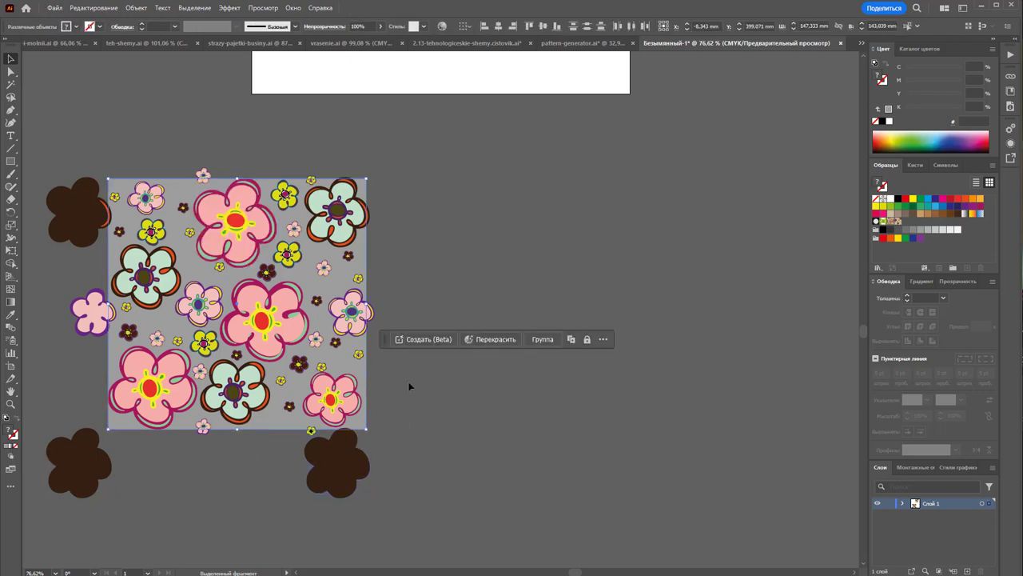
key(ctrl+g)
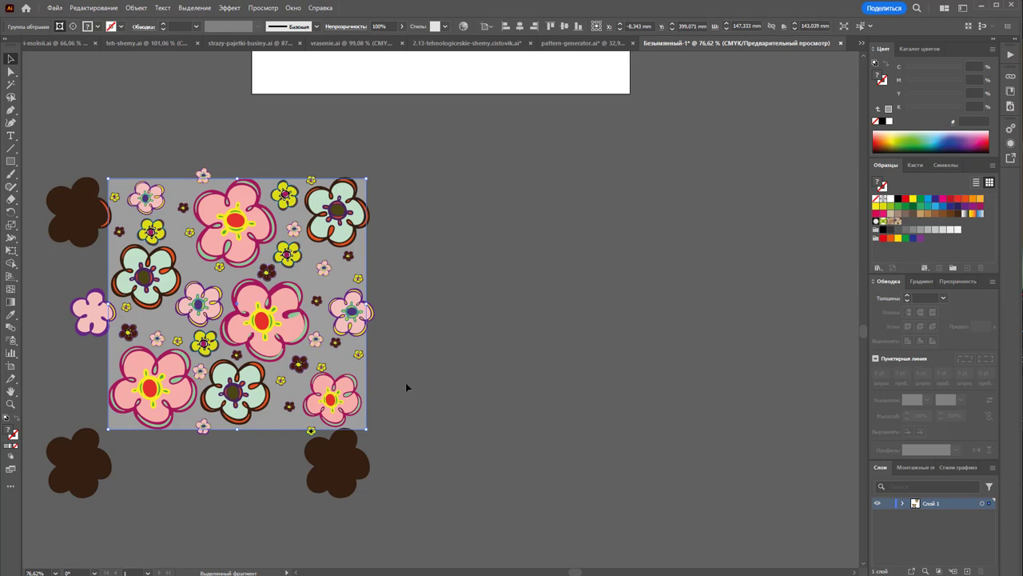
key(ctrl+shift+g)
Step: Release the clipping mask on the floral tile
click(492, 419)
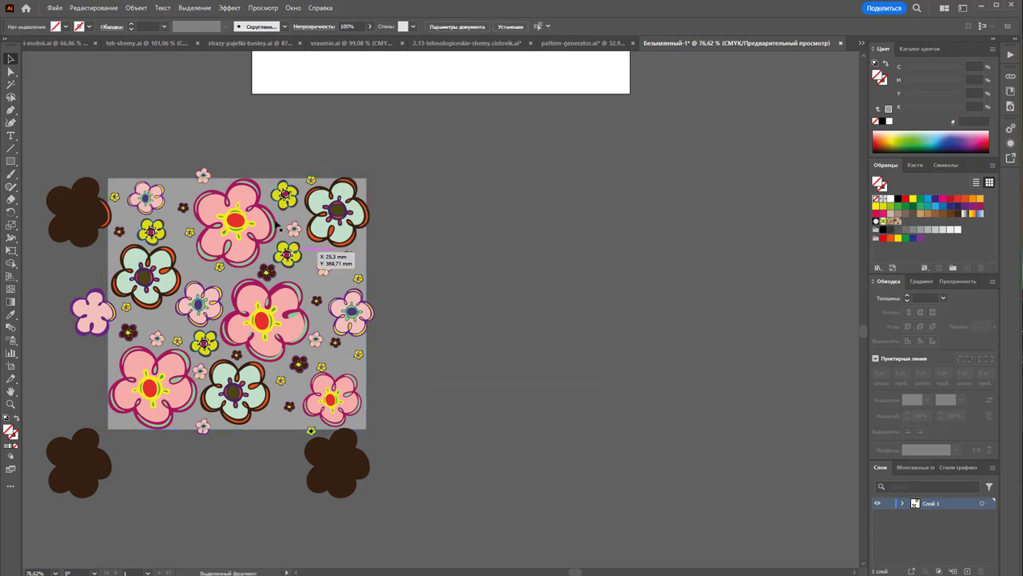
drag(265, 183, 620, 263)
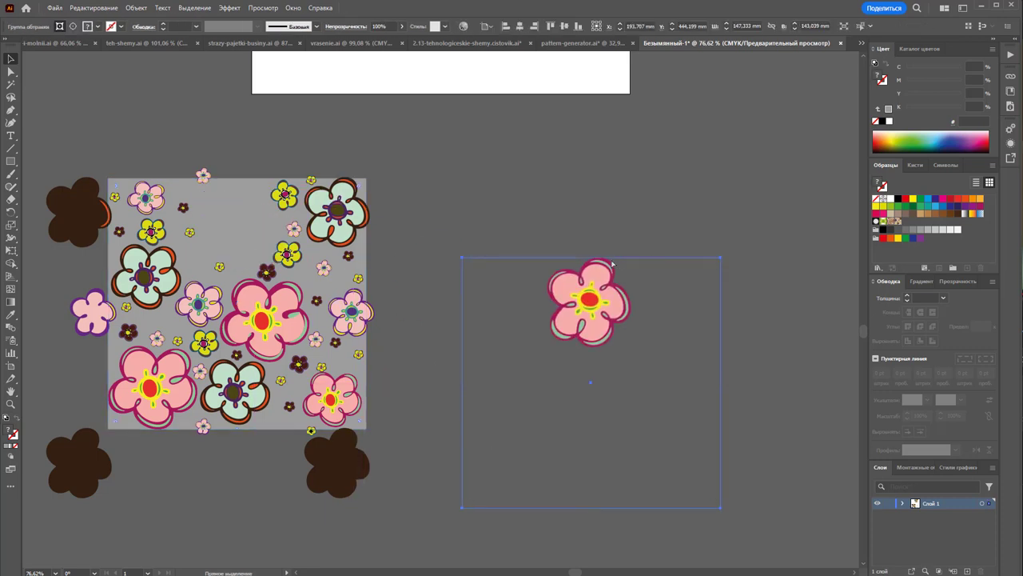
key(ctrl+z)
click(441, 373)
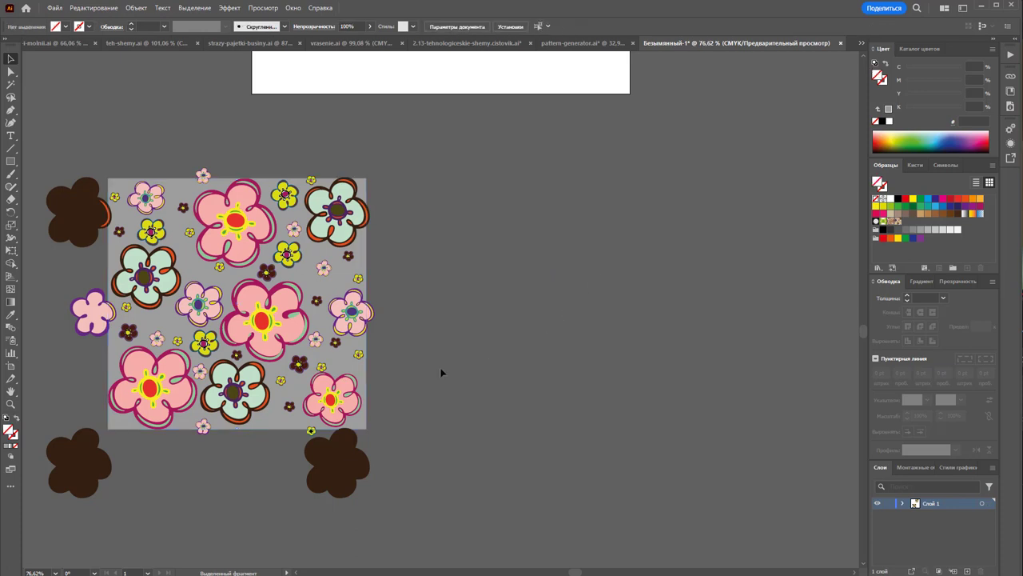
right_click(248, 220)
click(291, 365)
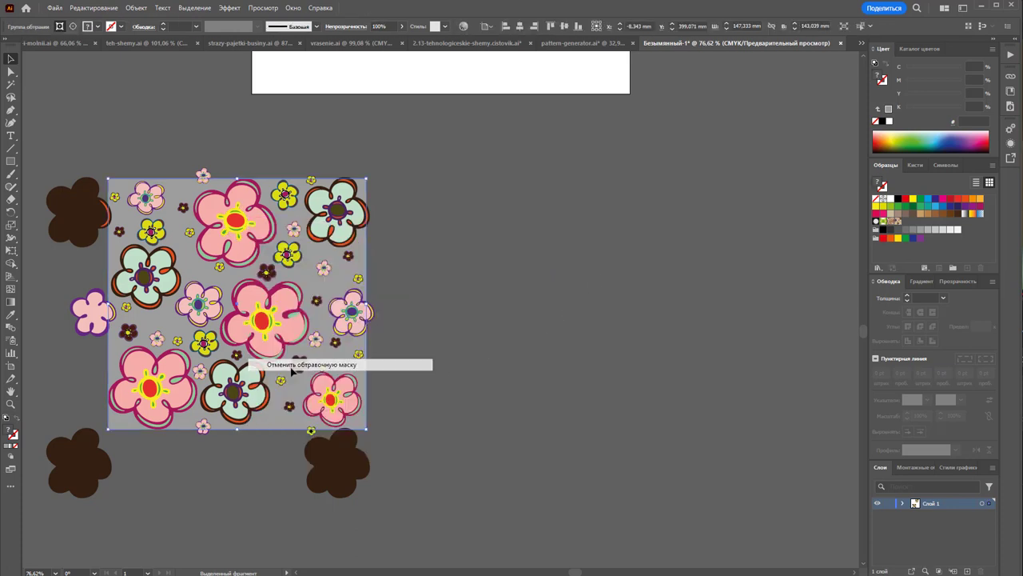
click(495, 256)
Step: Send the gray background rectangle to the back, behind all the flowers
click(369, 259)
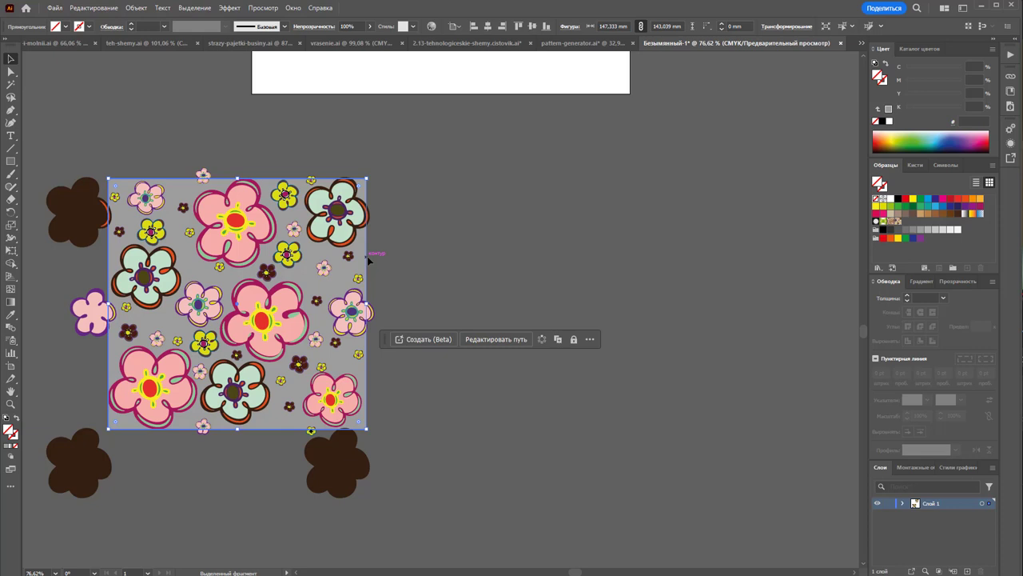
drag(368, 258, 630, 278)
key(ctrl+z)
right_click(368, 252)
mouse_move(416, 520)
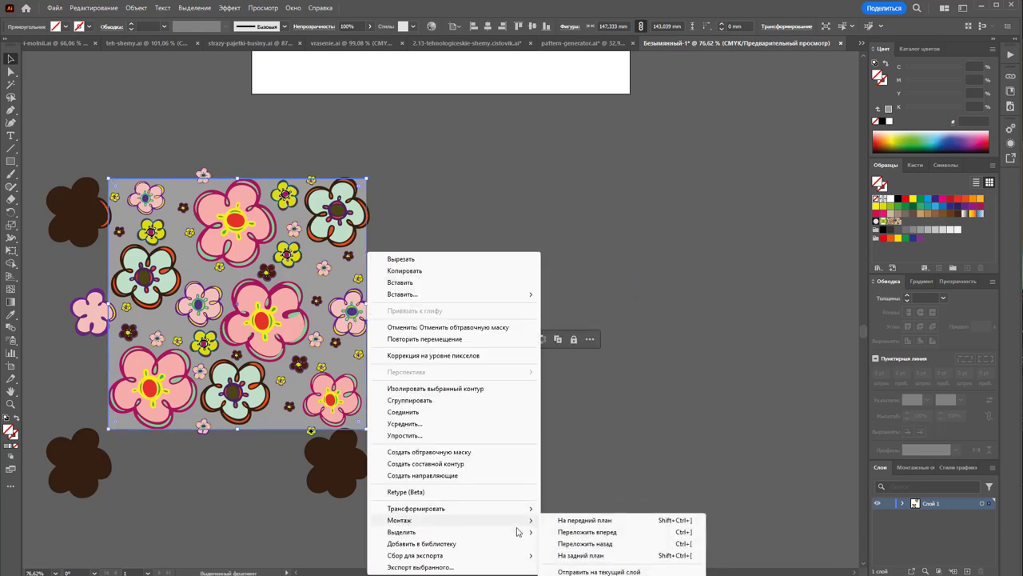
click(582, 555)
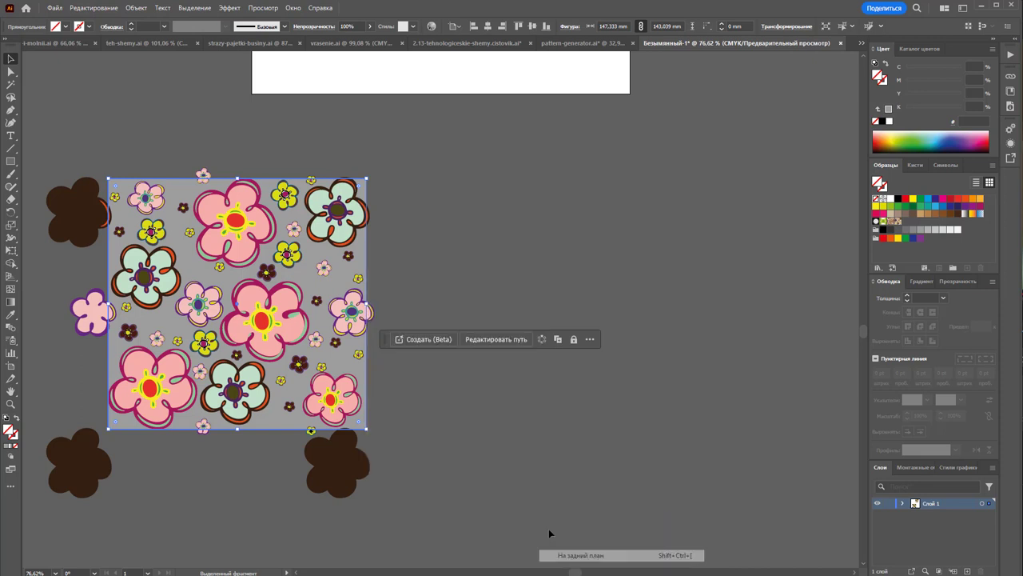
click(469, 453)
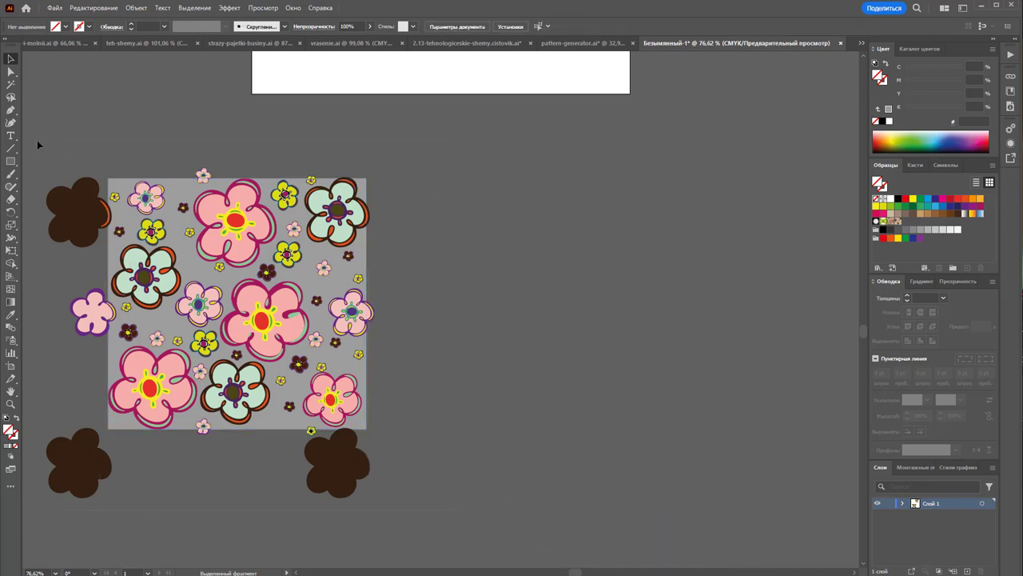
Step: Add all the tile artwork to the Swatches panel as a new pattern swatch
key(ctrl+a)
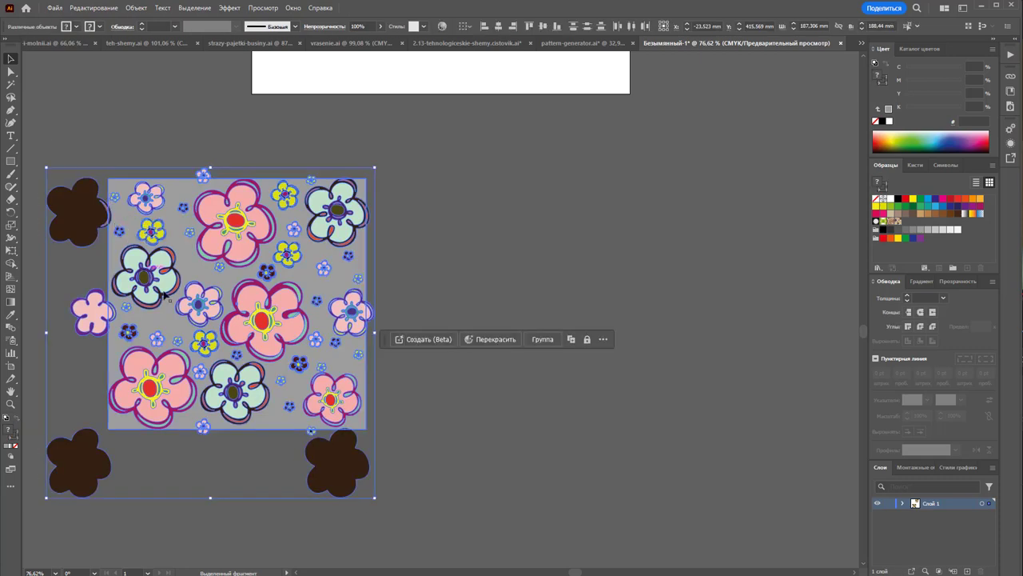
drag(231, 372, 865, 346)
key(ctrl+z)
click(506, 422)
Step: Zoom out to 50% and fill a 442.637 × 344.415 mm rectangle with the flower pattern
key(z)
key(ctrl+minus)
key(ctrl+minus)
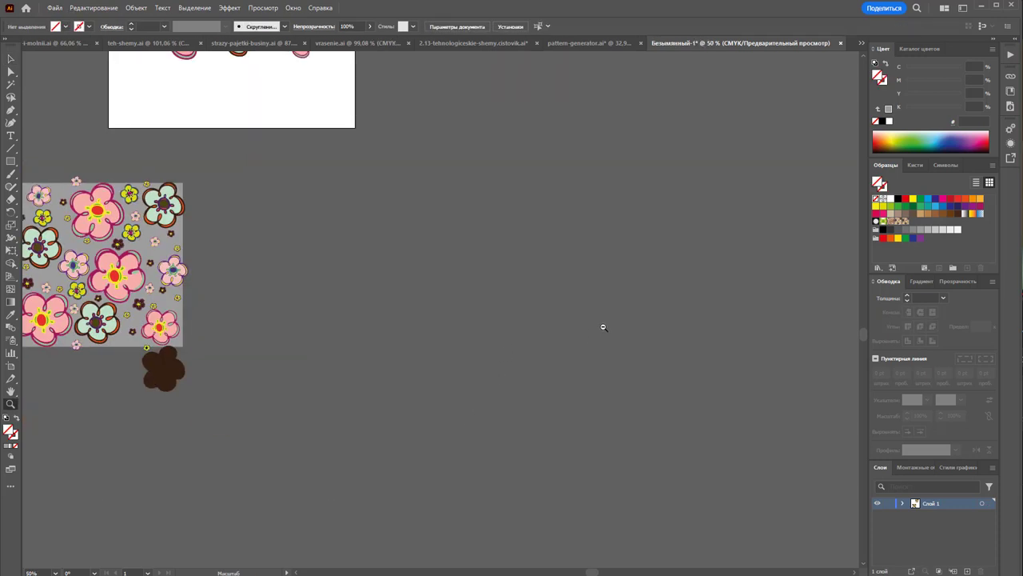
click(10, 161)
drag(238, 147, 744, 516)
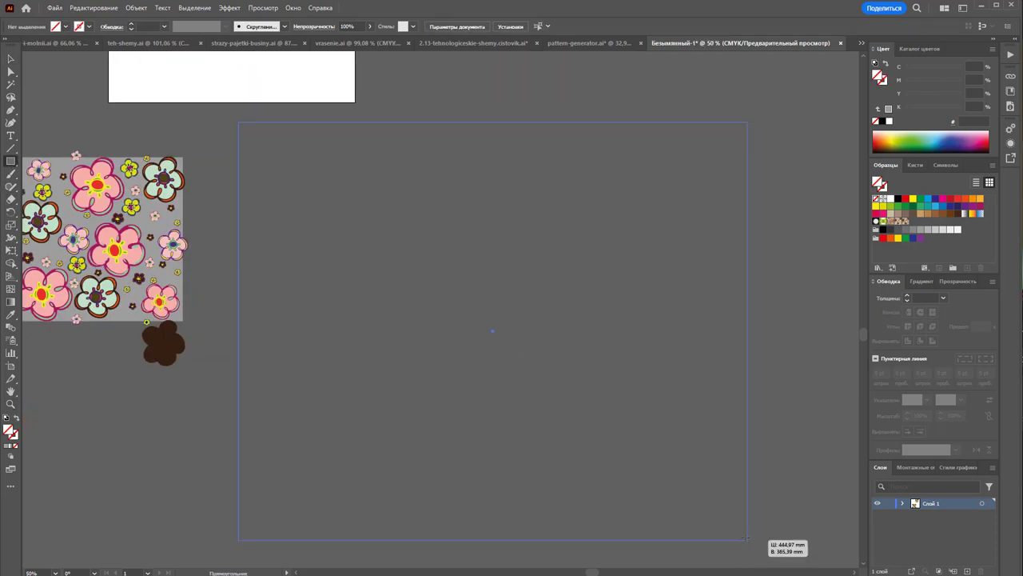
click(905, 222)
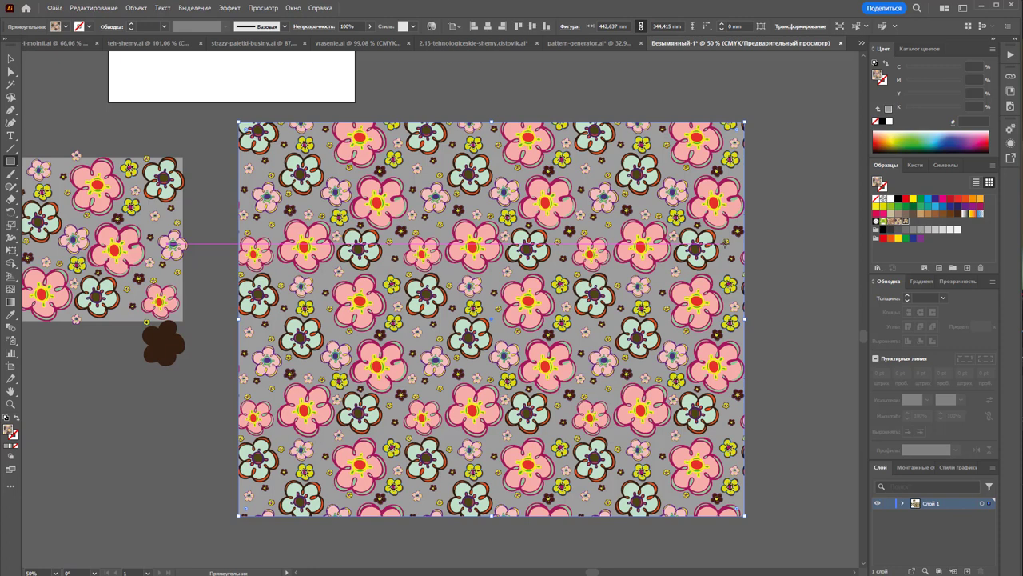
click(11, 59)
click(72, 99)
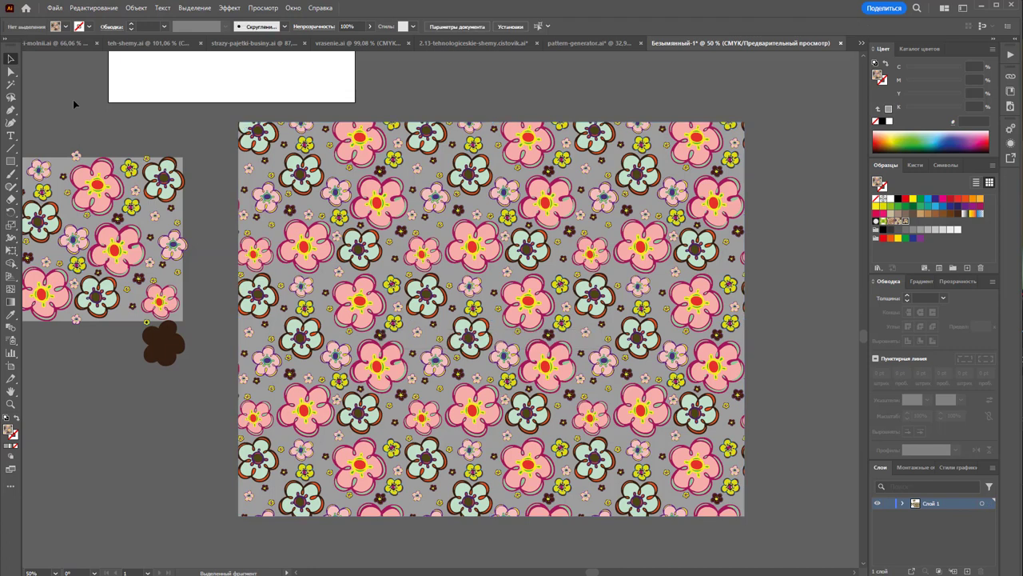
scroll(414, 282, down, 1)
scroll(413, 282, up, 4)
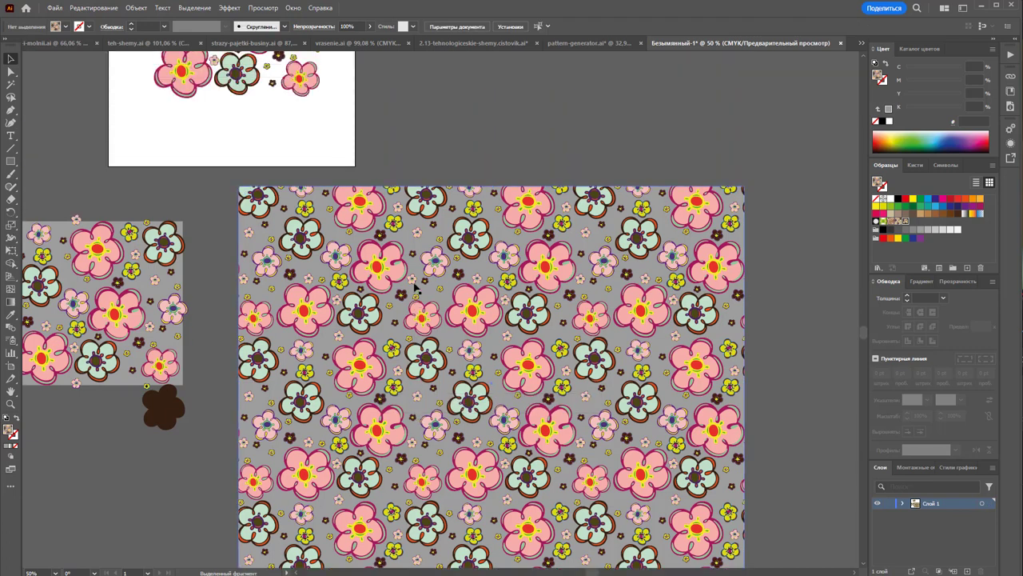
scroll(413, 282, up, 8)
scroll(414, 284, up, 1)
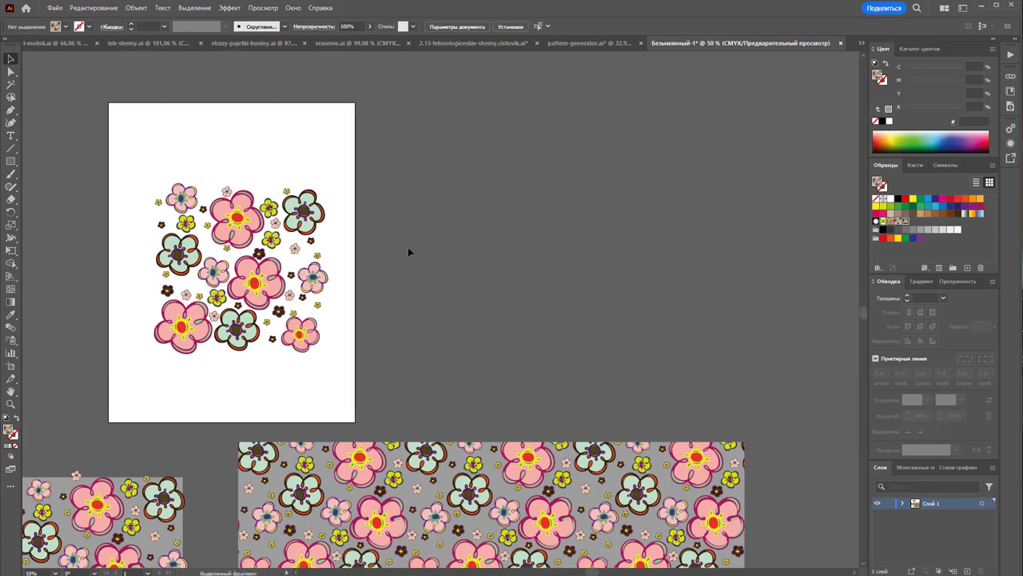
click(11, 161)
drag(403, 100, 729, 385)
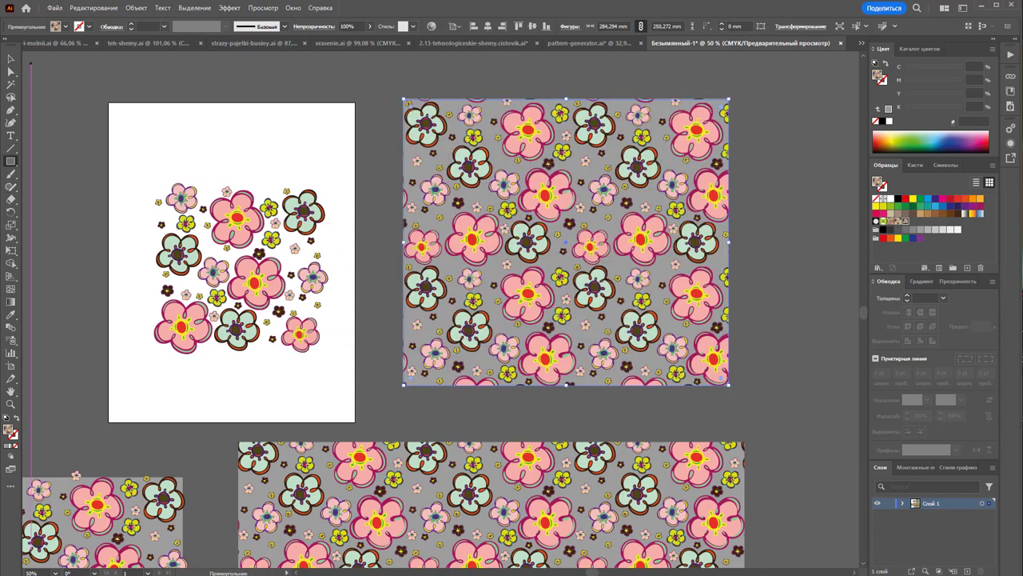
click(10, 58)
click(414, 77)
click(464, 177)
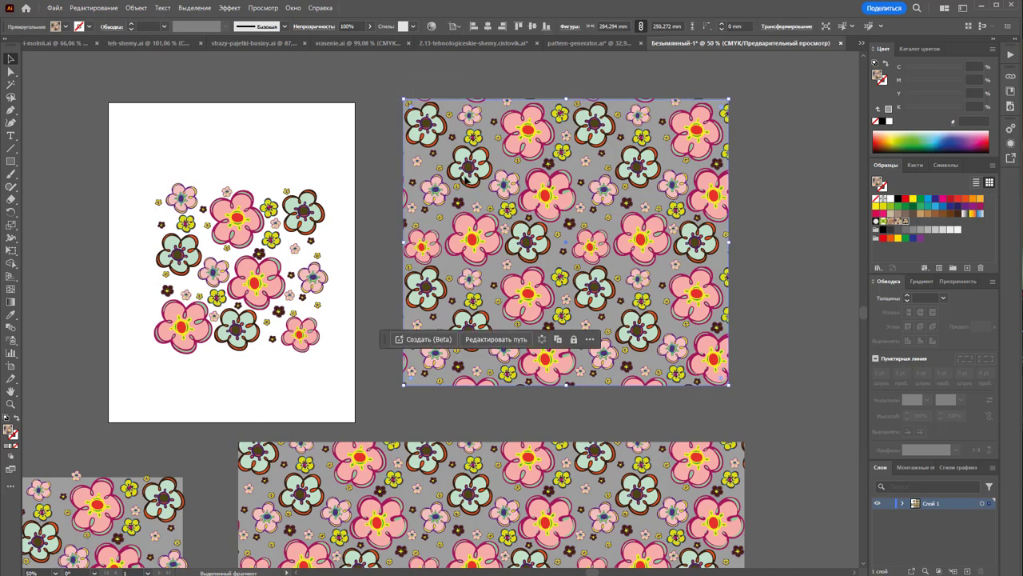
key(Delete)
scroll(465, 177, down, 2)
scroll(465, 178, down, 3)
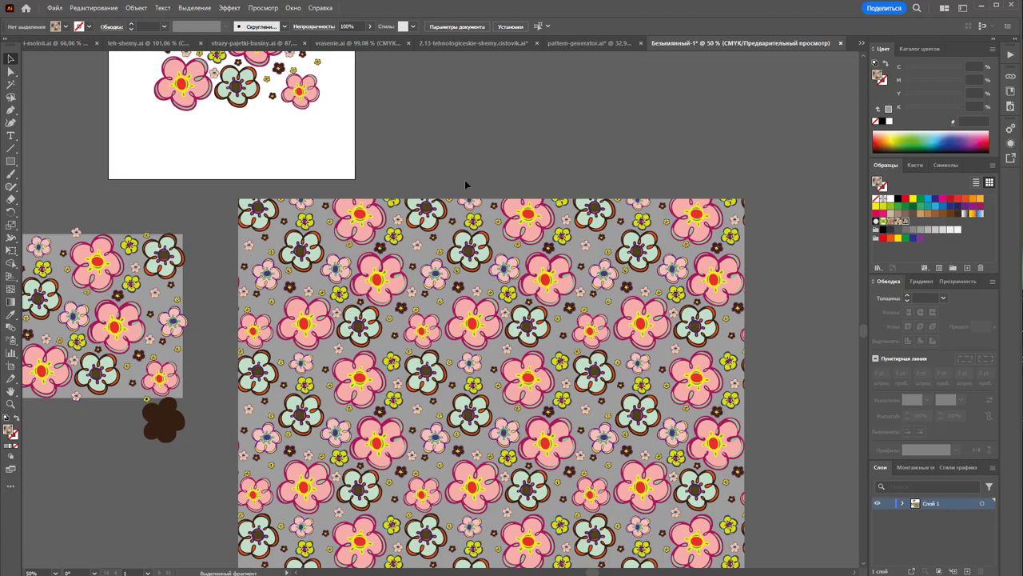
click(591, 43)
scroll(424, 352, up, 2)
scroll(512, 431, down, 1)
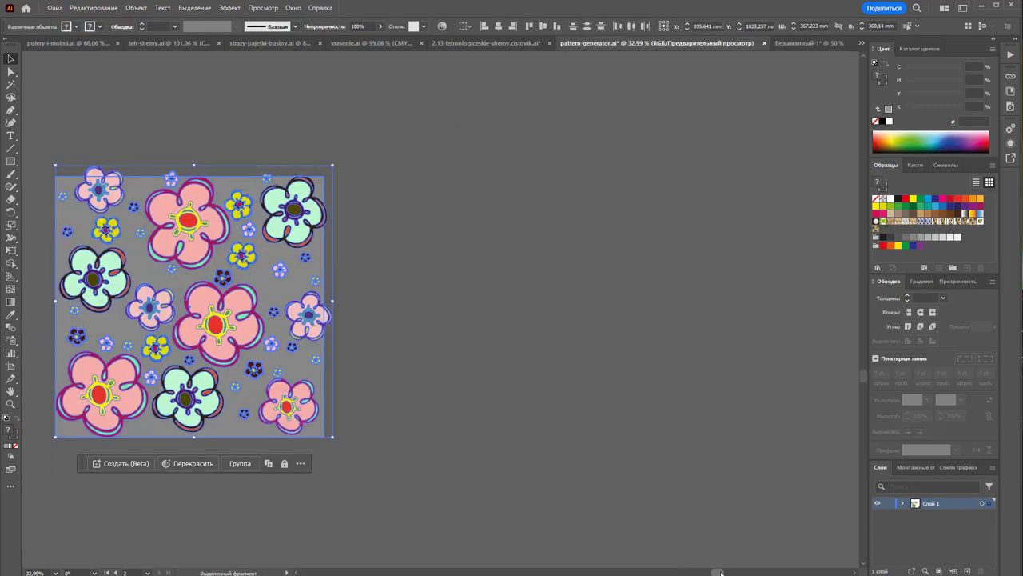
drag(718, 573, 588, 573)
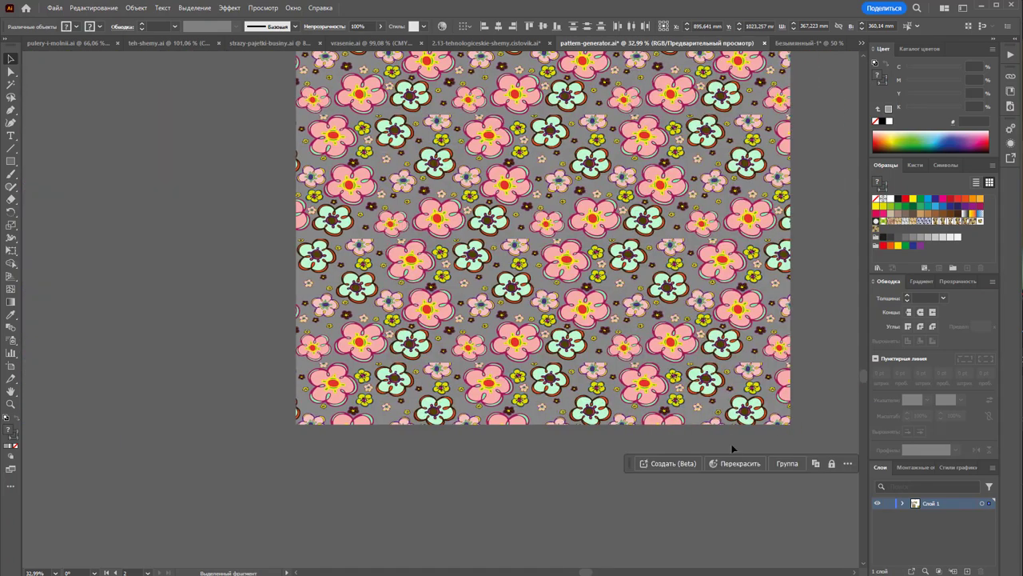
scroll(734, 449, up, 3)
scroll(734, 449, up, 3)
scroll(734, 449, up, 5)
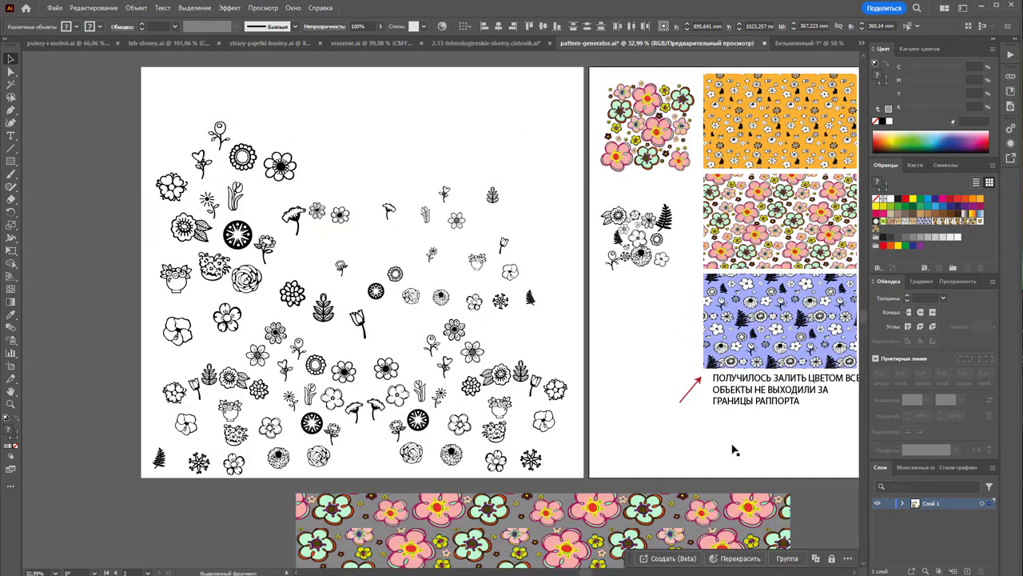
click(494, 221)
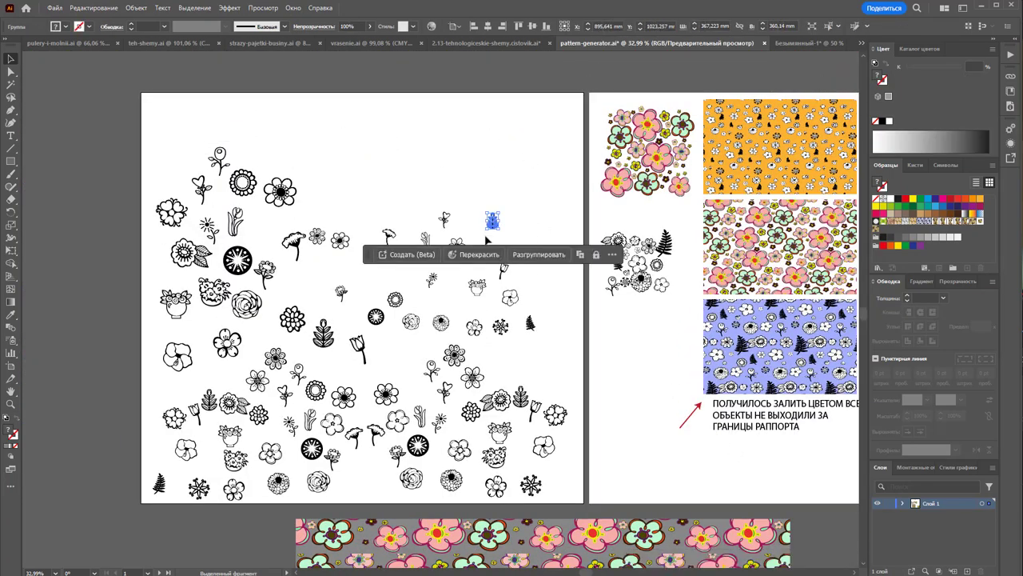
click(542, 201)
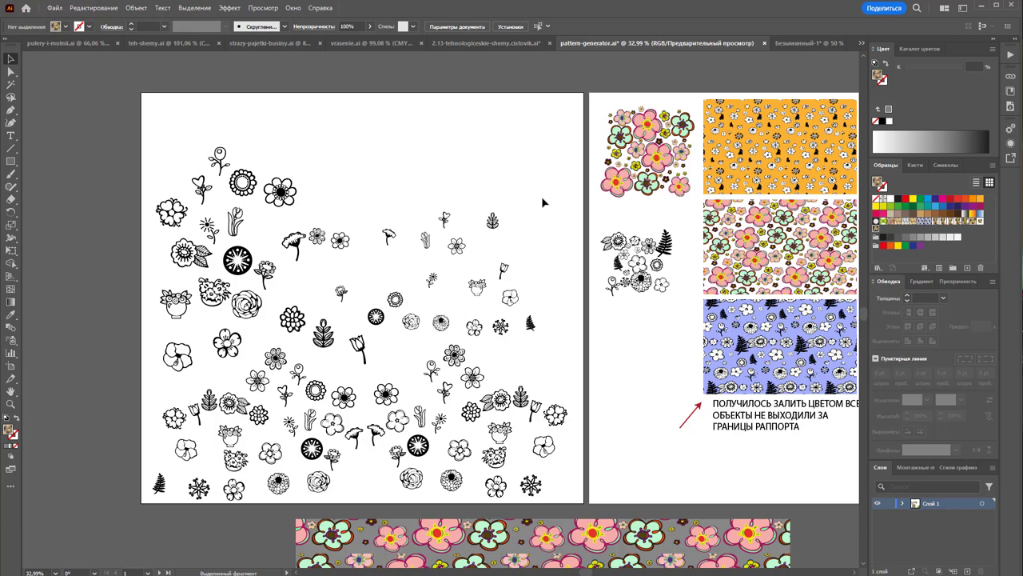
scroll(562, 357, down, 1)
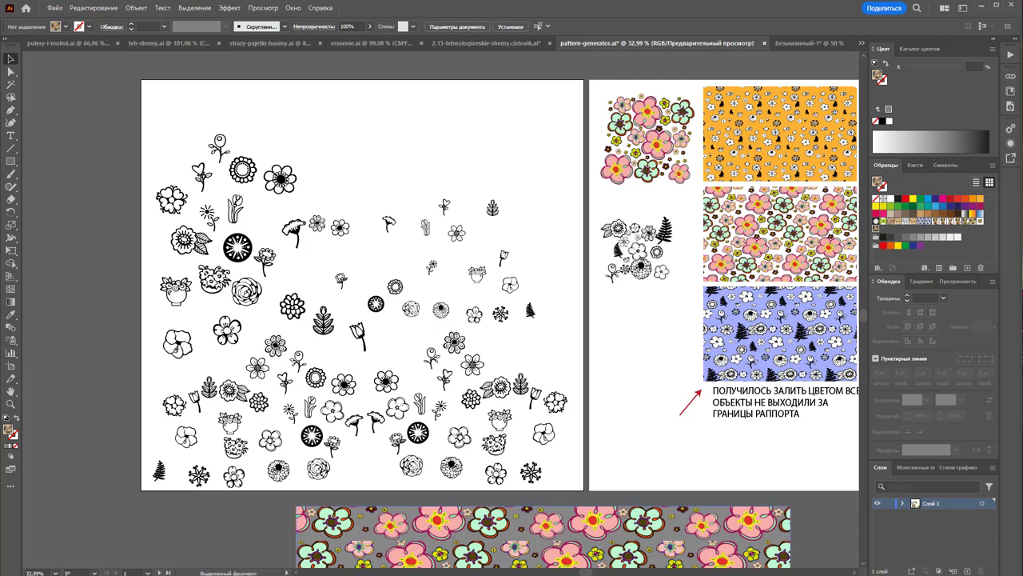
drag(586, 572, 598, 573)
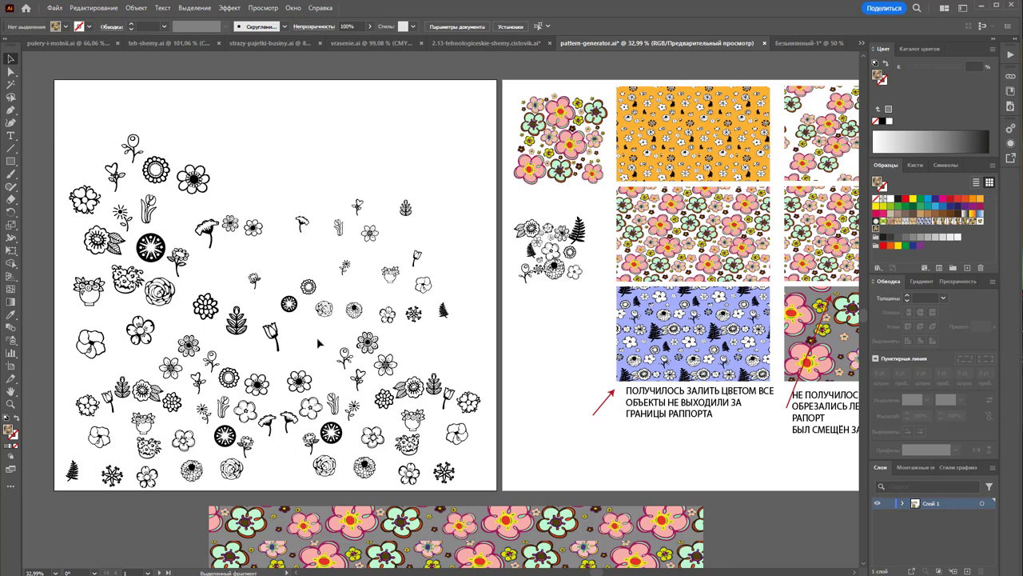
click(797, 44)
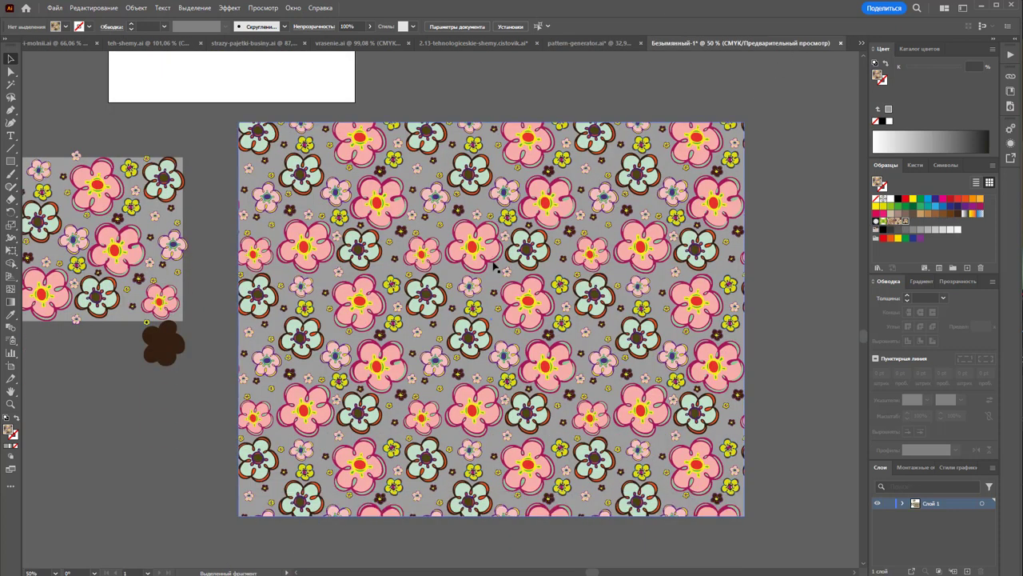